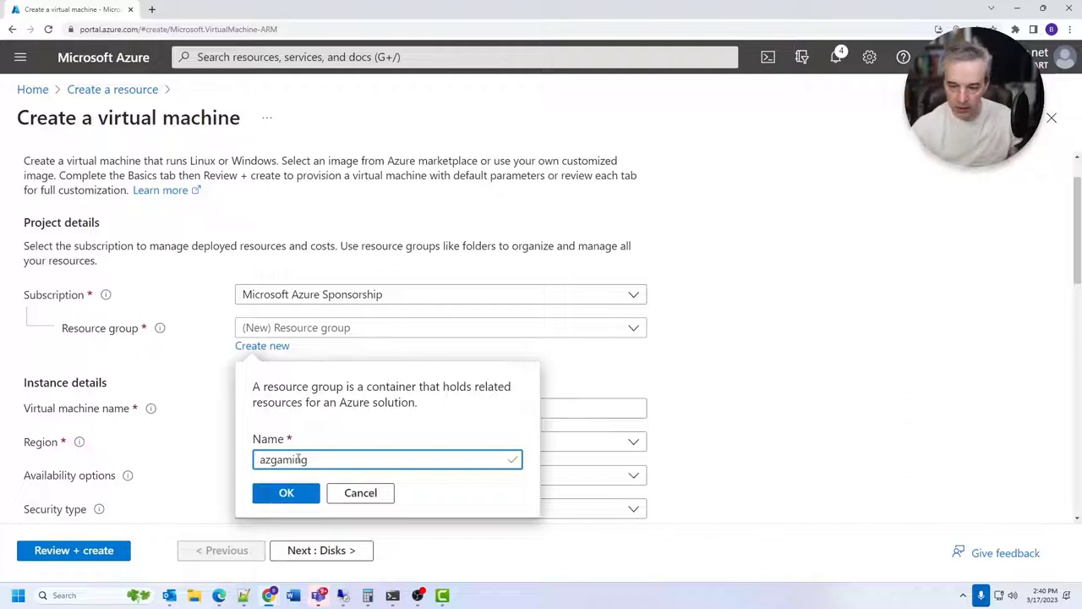
# - Name the virtual machine blaizegaming in the instance details
pyautogui.scroll(-1, 507, 338)
pyautogui.click(483, 298)
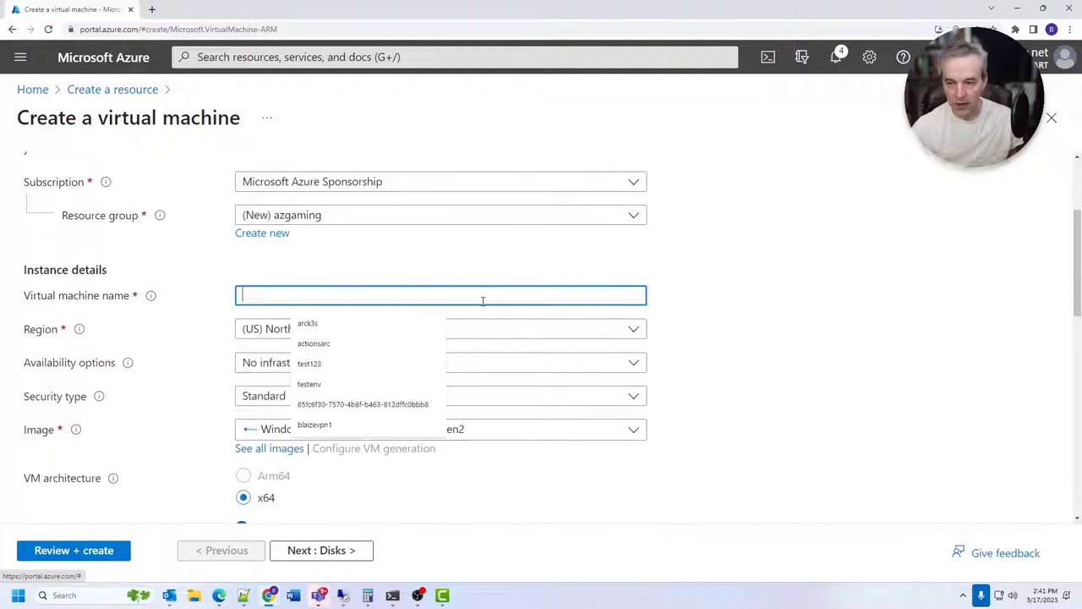
pyautogui.write('blaize')
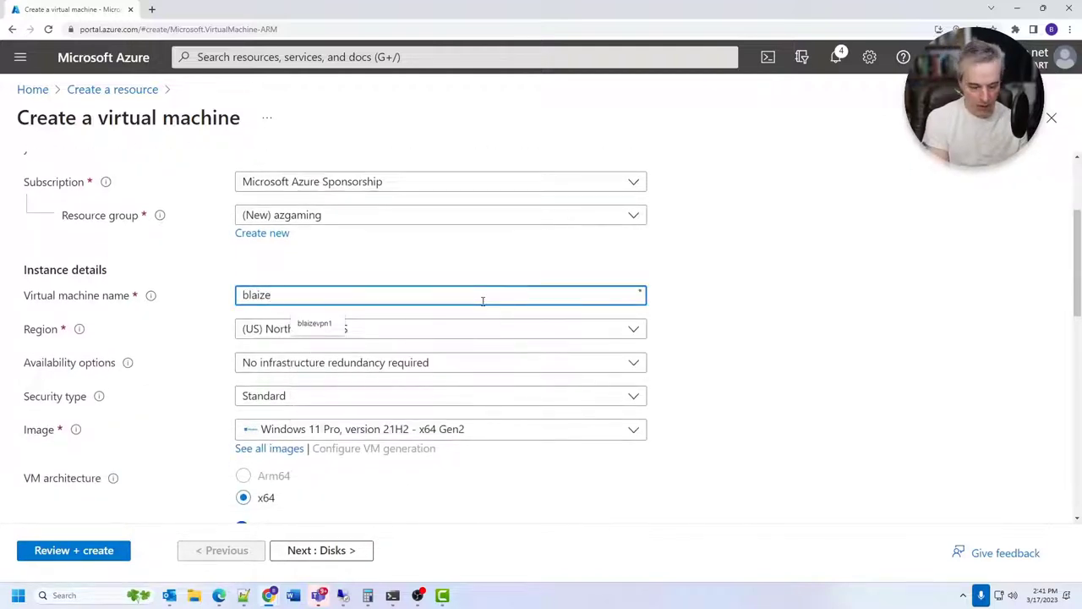
pyautogui.write('gaming')
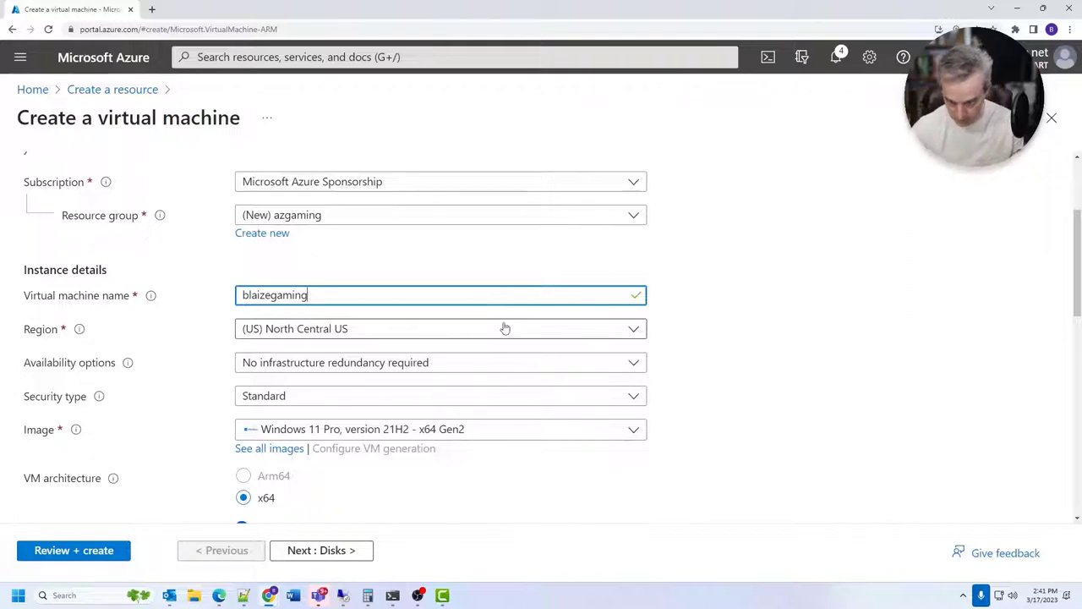
# - Set the region to (US) East US and the availability option to No infrastructure redundancy required
pyautogui.click(504, 327)
pyautogui.scroll(-1, 510, 420)
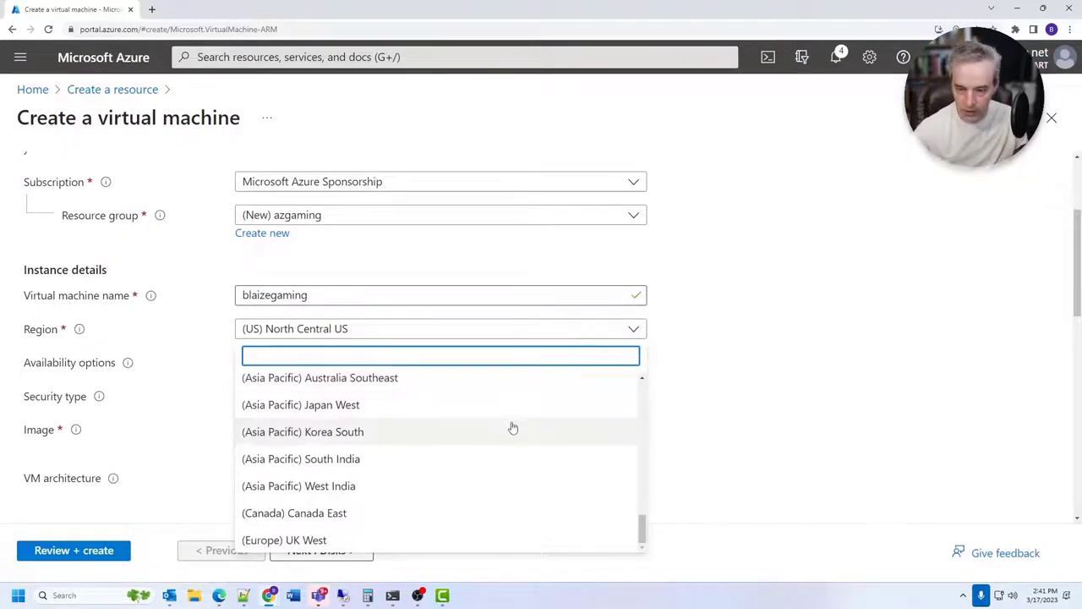
pyautogui.scroll(10, 513, 422)
pyautogui.scroll(3, 517, 429)
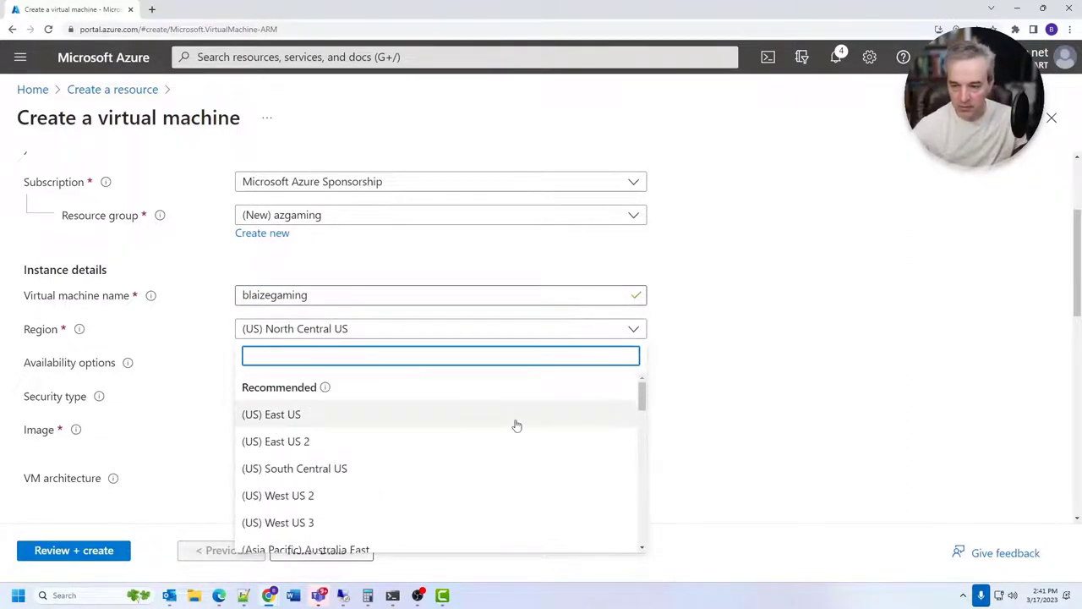
pyautogui.click(292, 424)
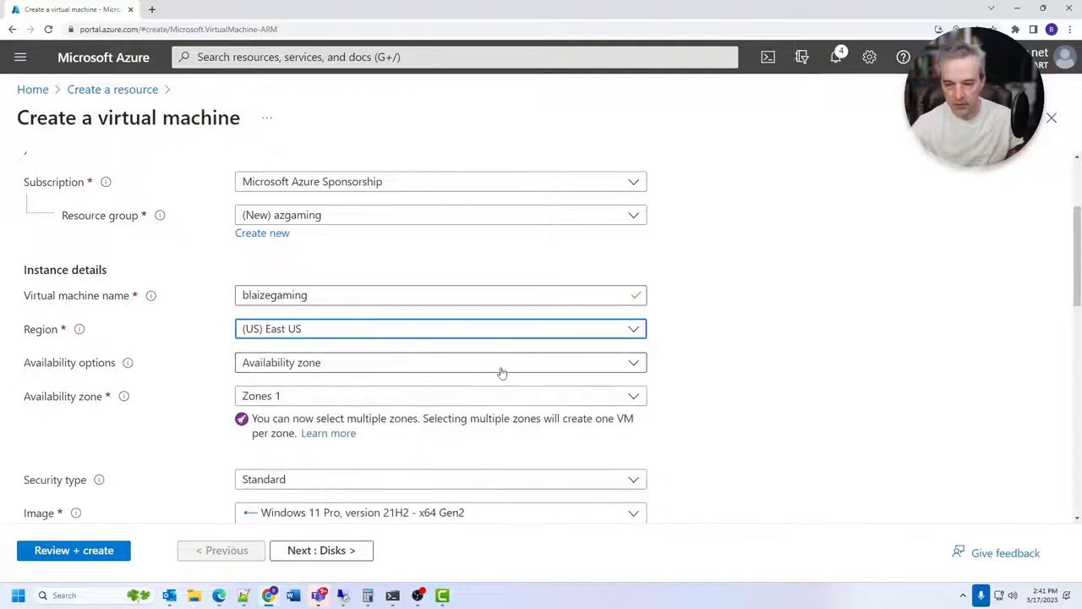
pyautogui.click(497, 366)
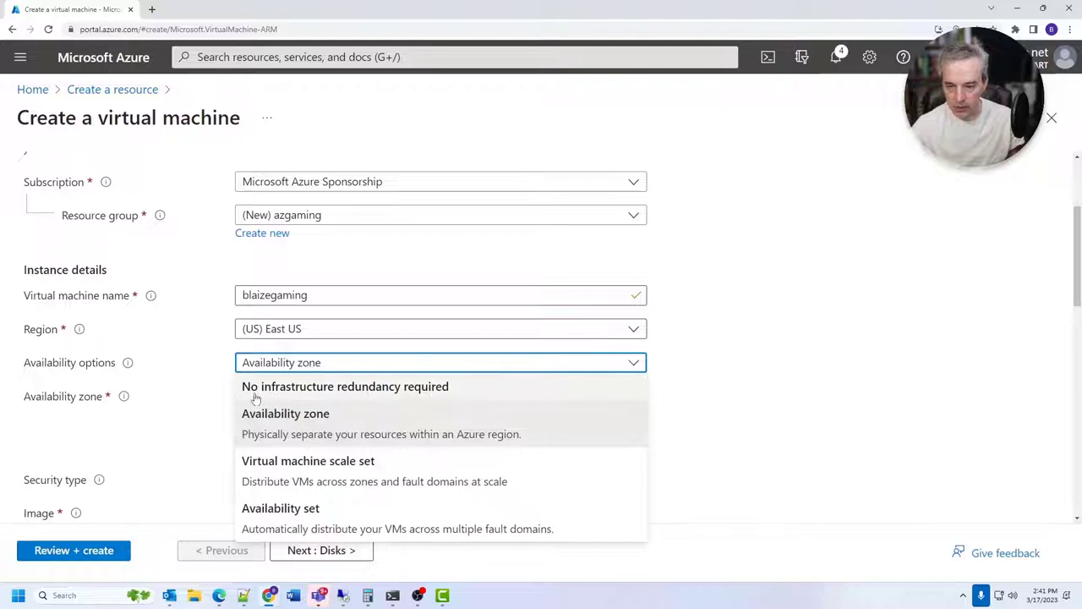
pyautogui.click(409, 388)
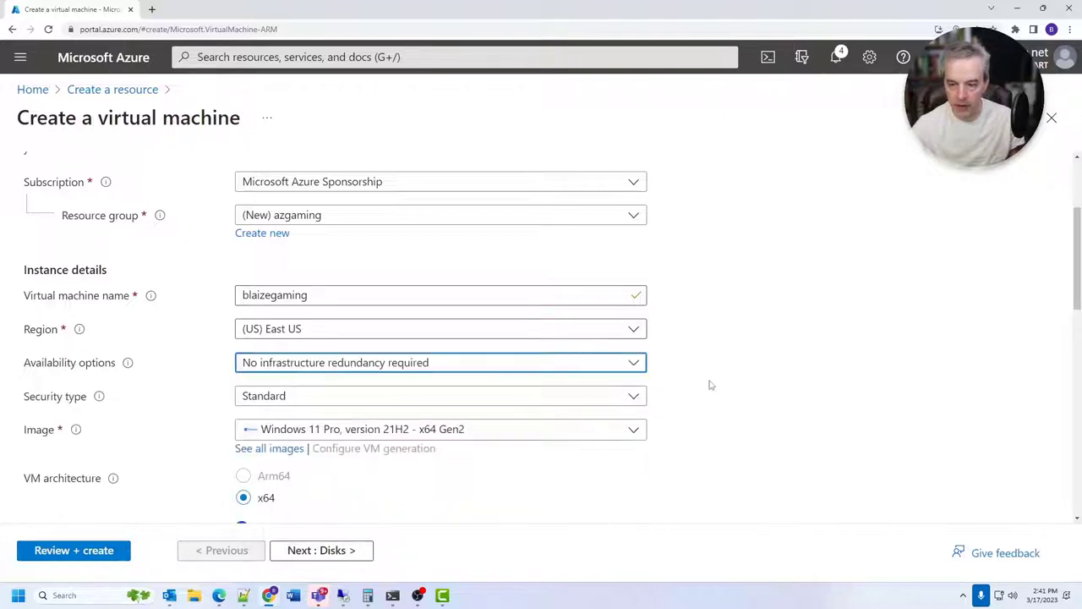
# - Look through the available operating system images, keeping Windows 11 Pro, version 21H2 - x64 Gen2
pyautogui.scroll(-2, 710, 381)
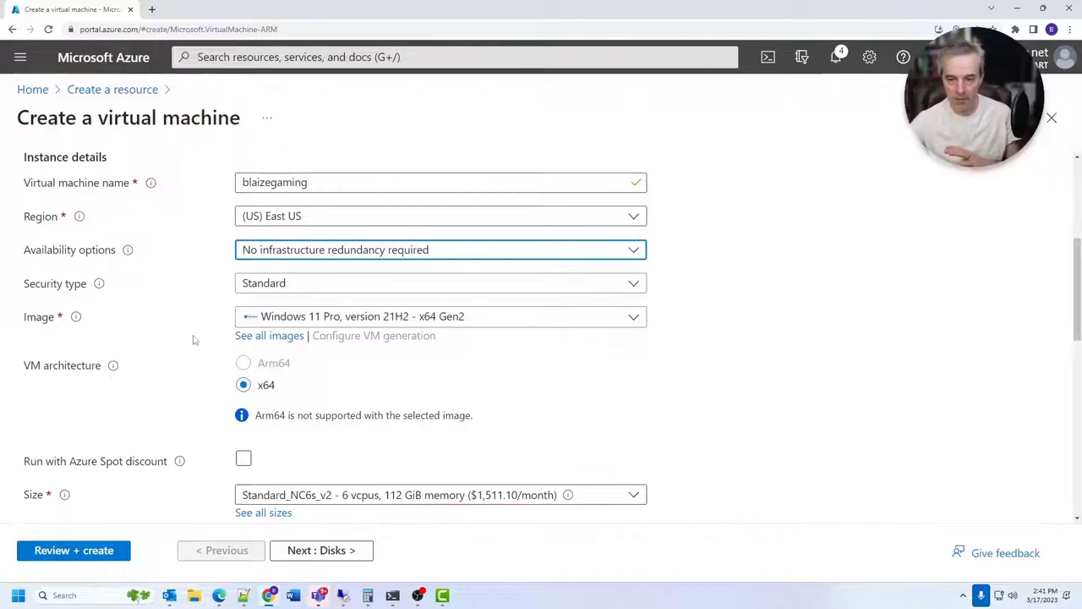
pyautogui.click(384, 323)
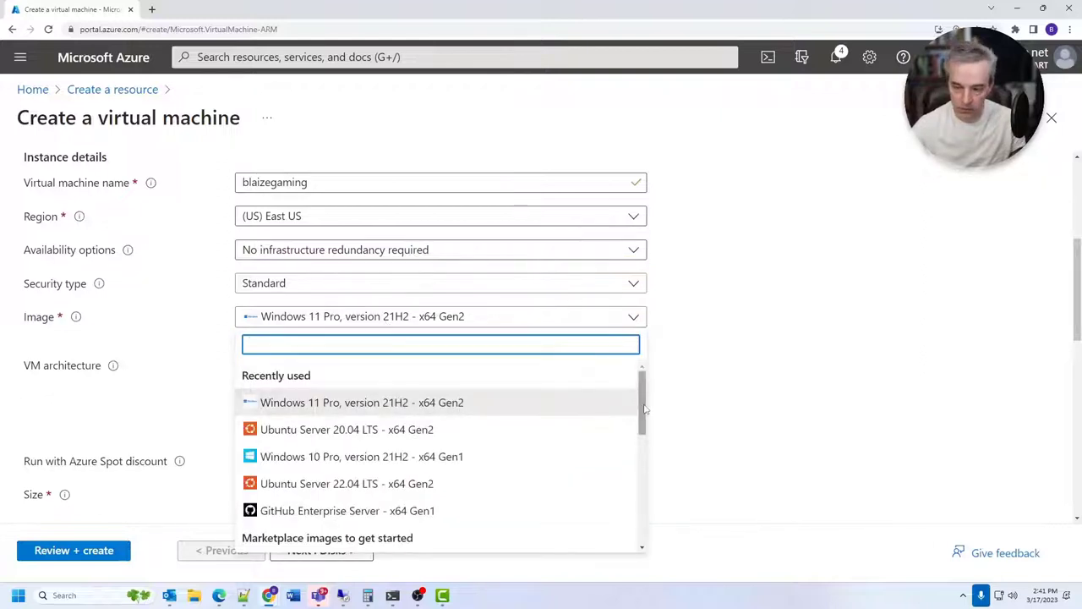
pyautogui.moveTo(640, 408); pyautogui.dragTo(638, 534)
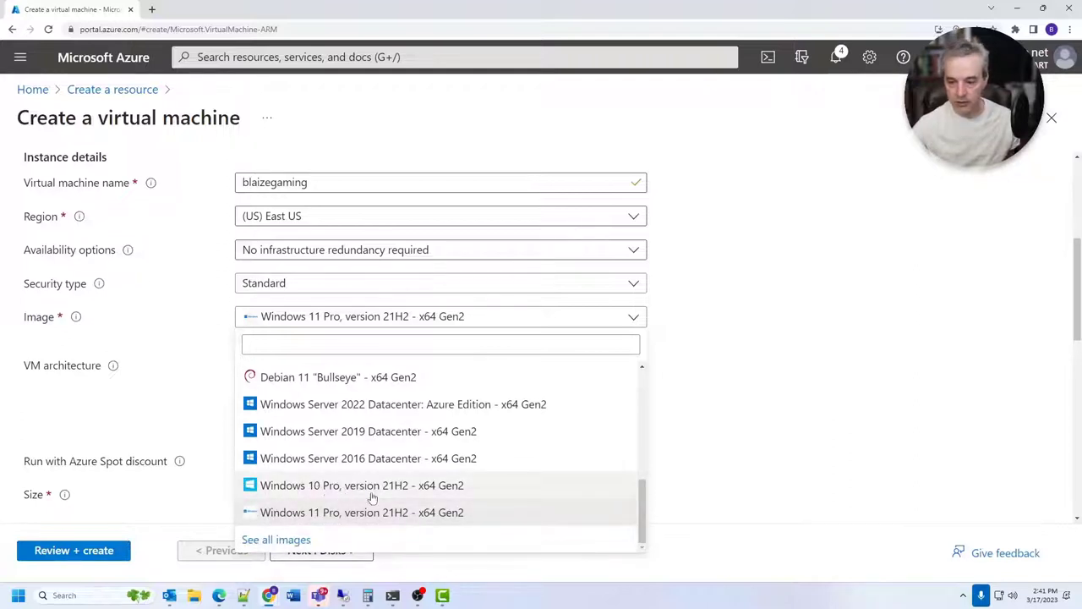
pyautogui.scroll(1, 471, 488)
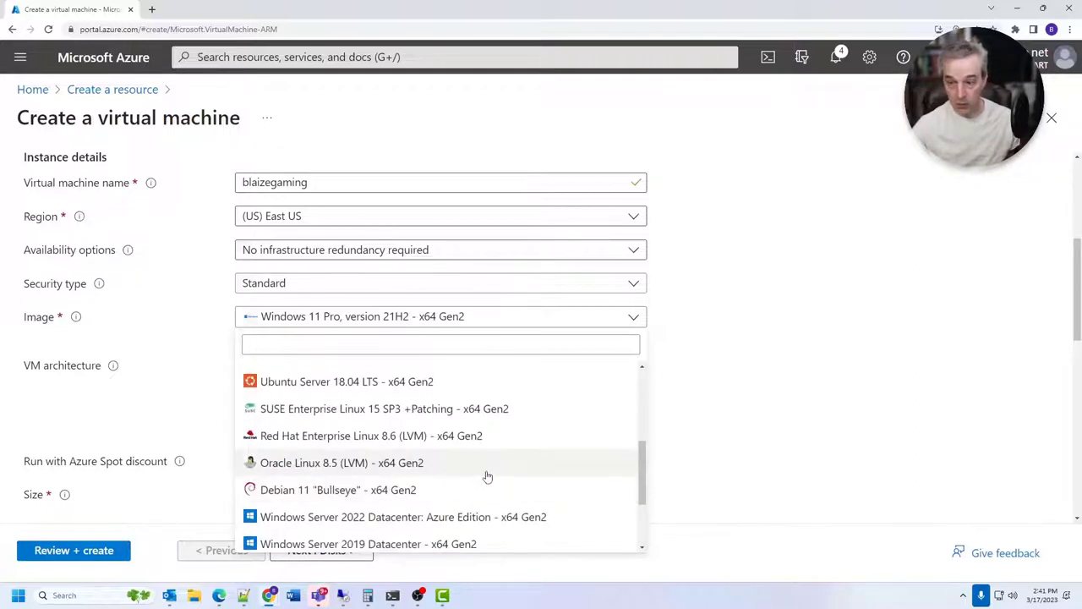
pyautogui.click(807, 393)
# - Enable the Azure Spot discount for the virtual machine and review its eviction options
pyautogui.scroll(-1, 807, 393)
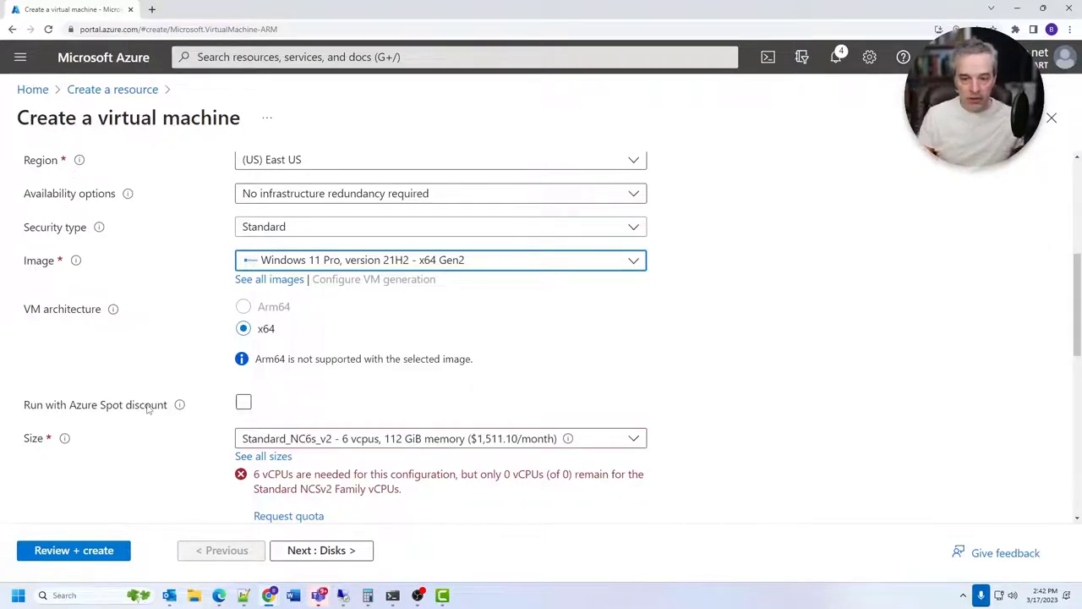
pyautogui.click(244, 406)
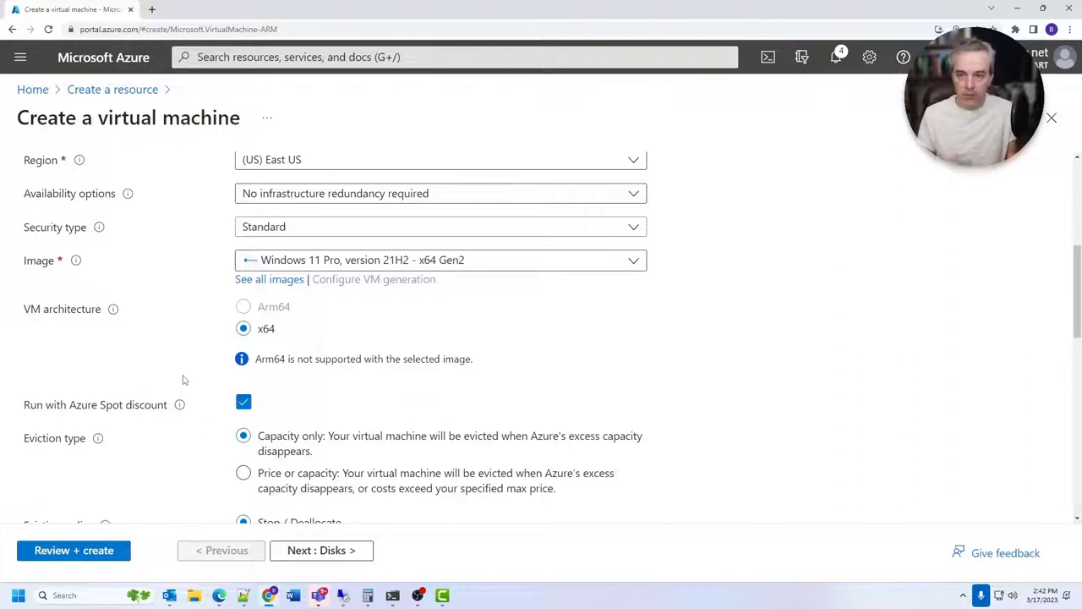
pyautogui.scroll(-2, 307, 402)
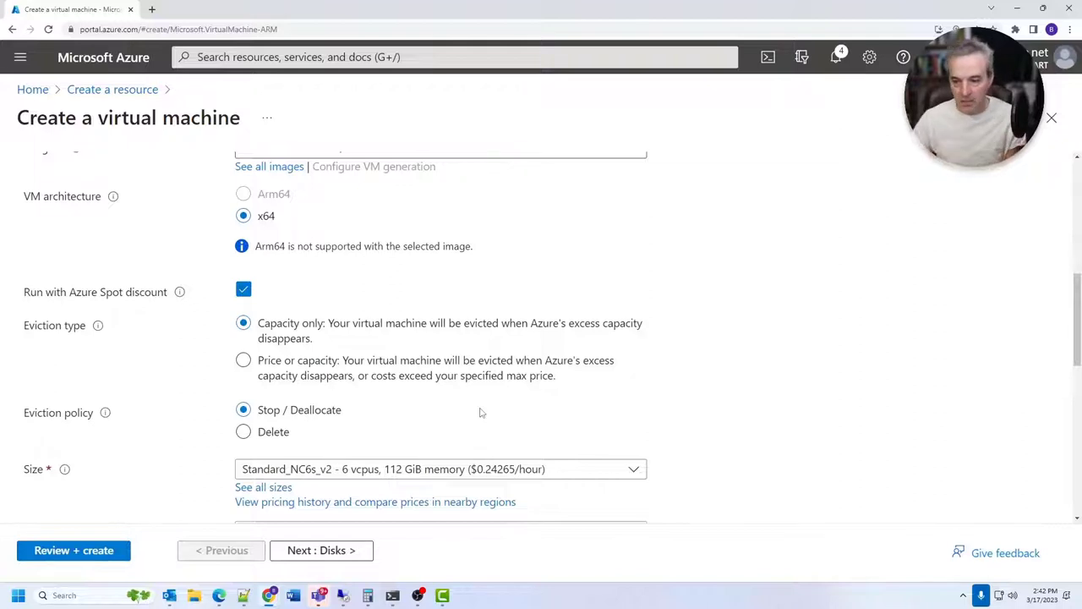
pyautogui.scroll(1, 633, 333)
pyautogui.scroll(-1, 636, 336)
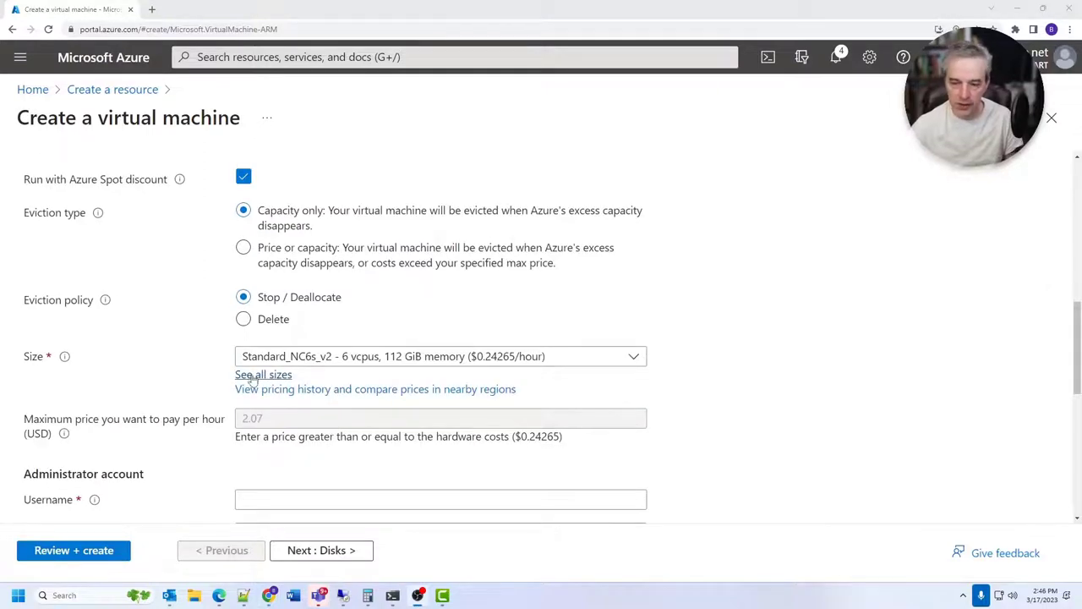
# - Open the full list of VM sizes and filter it to the GPU type
pyautogui.click(254, 376)
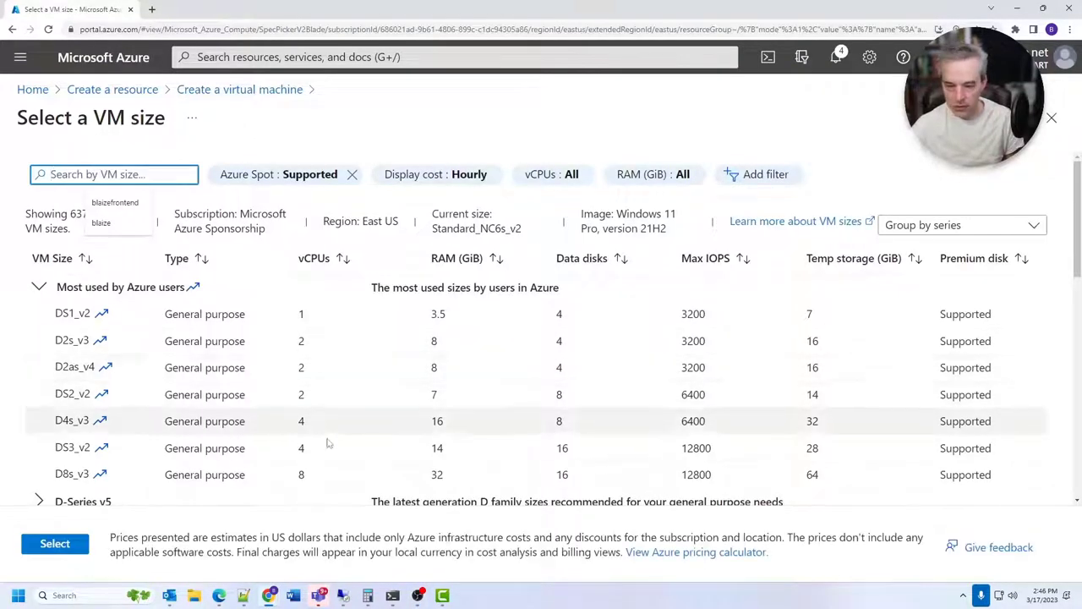
pyautogui.click(780, 175)
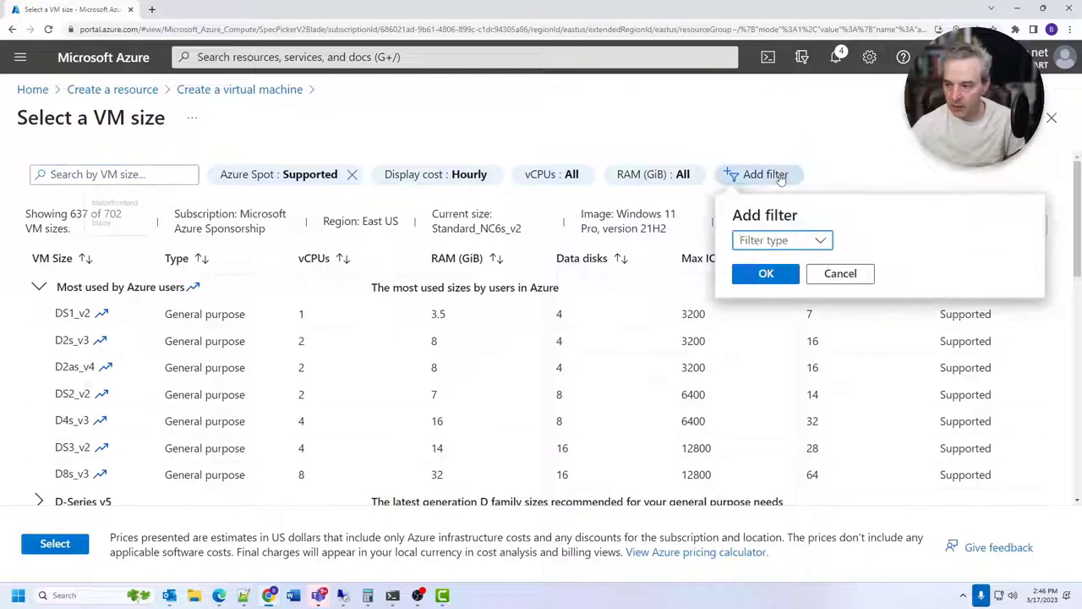
pyautogui.click(797, 240)
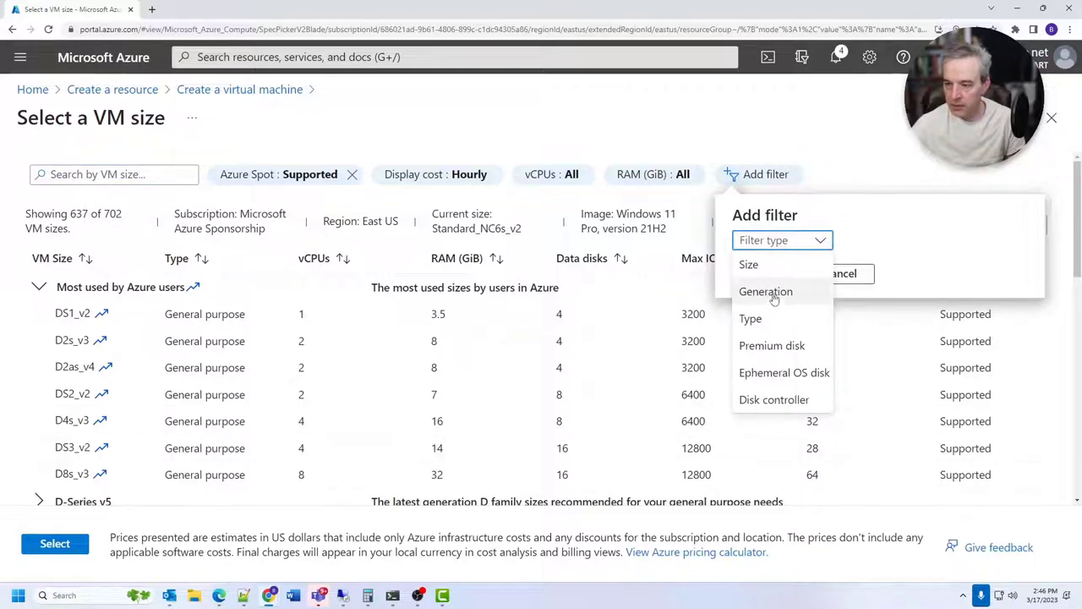
pyautogui.click(761, 318)
pyautogui.click(899, 244)
pyautogui.click(802, 319)
pyautogui.click(799, 292)
pyautogui.click(1009, 272)
pyautogui.click(765, 273)
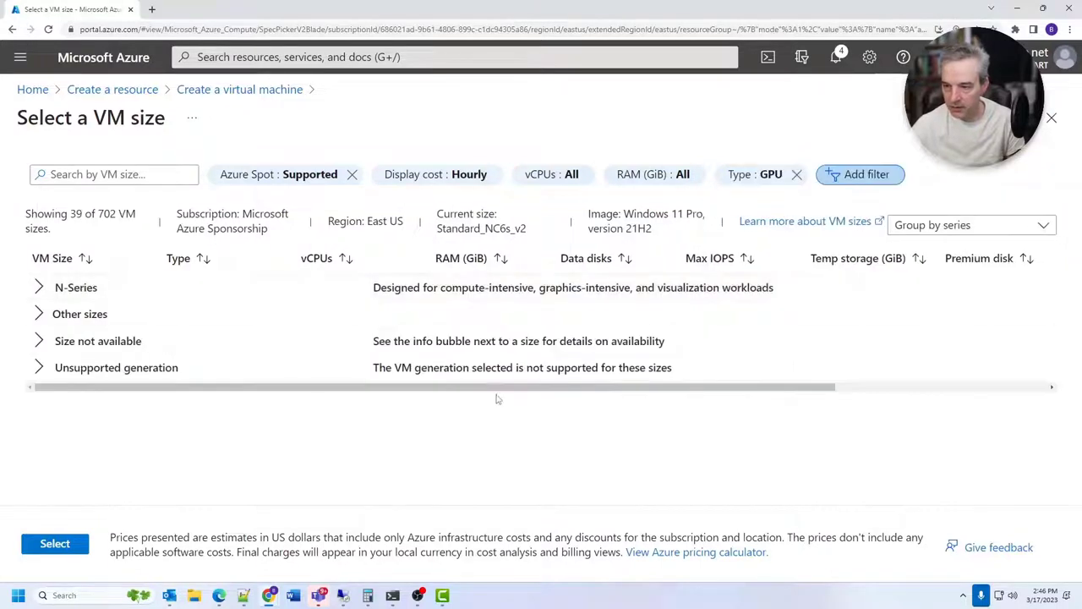
# - Try to choose the NC6 size from the Unsupported generation group
pyautogui.click(39, 366)
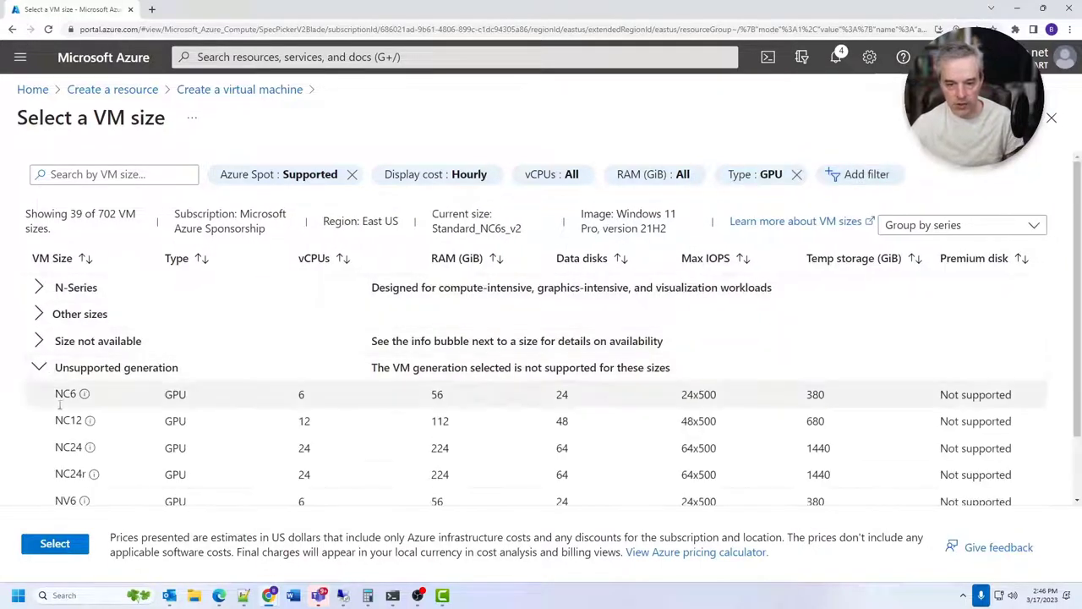
pyautogui.click(198, 403)
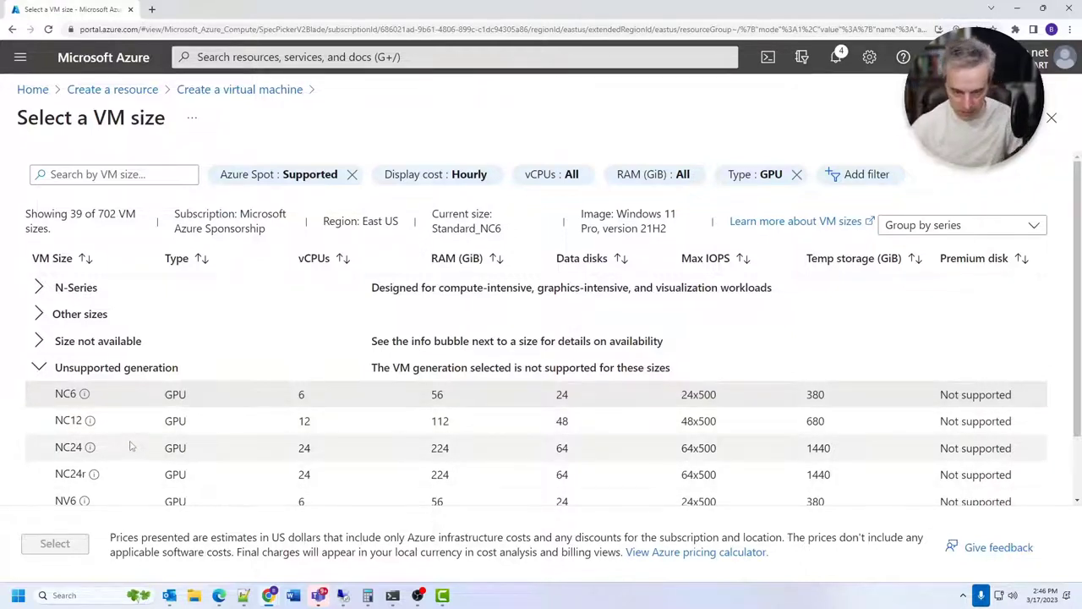
pyautogui.click(37, 367)
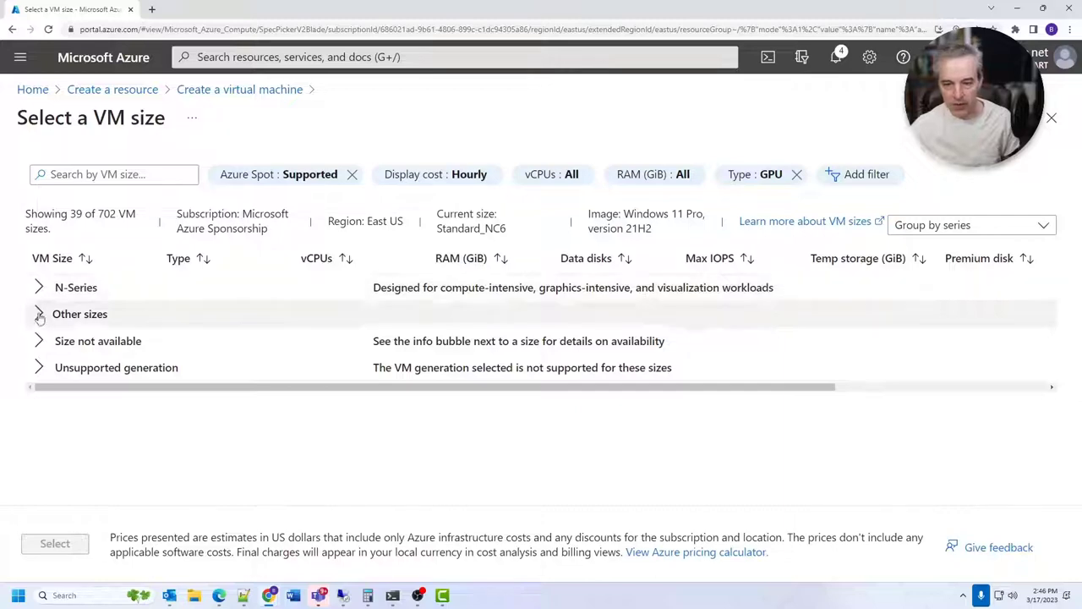
# - Choose the NC6s_v2 size from the N-Series group
pyautogui.click(40, 288)
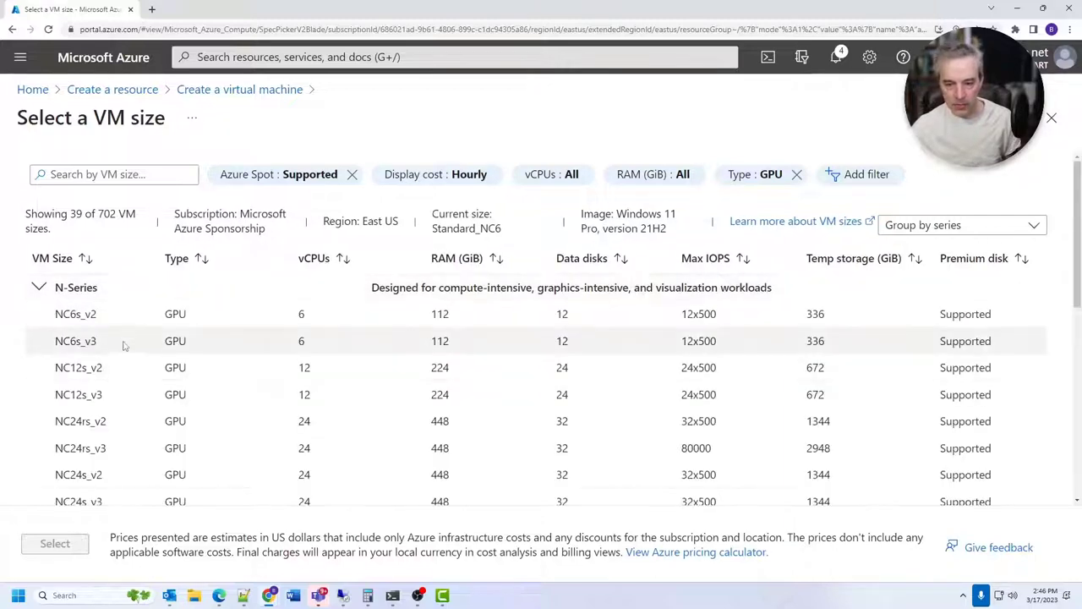
pyautogui.scroll(-2, 228, 349)
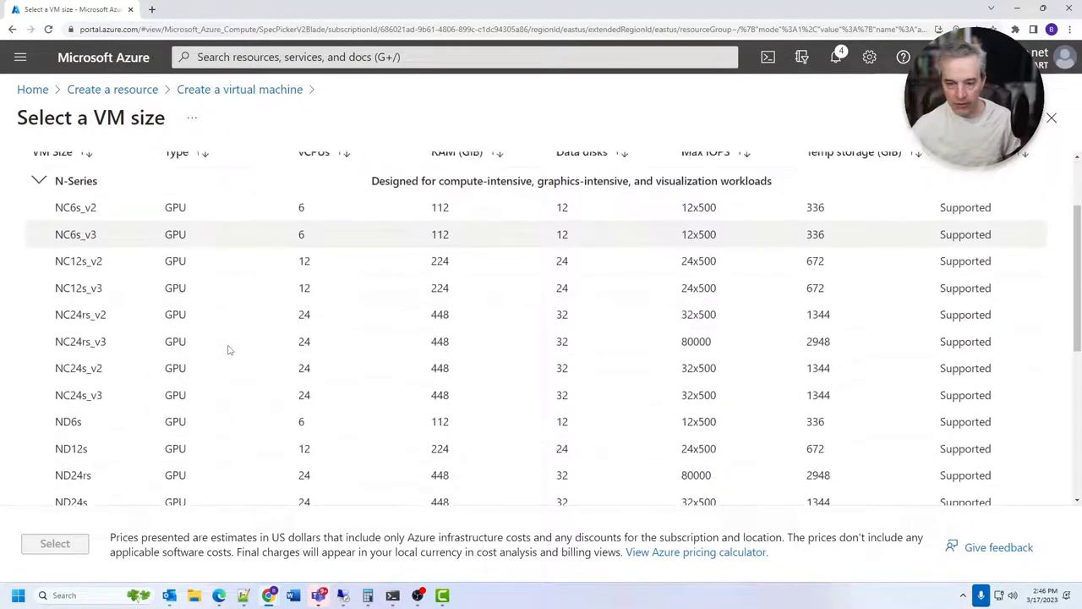
pyautogui.scroll(1, 211, 338)
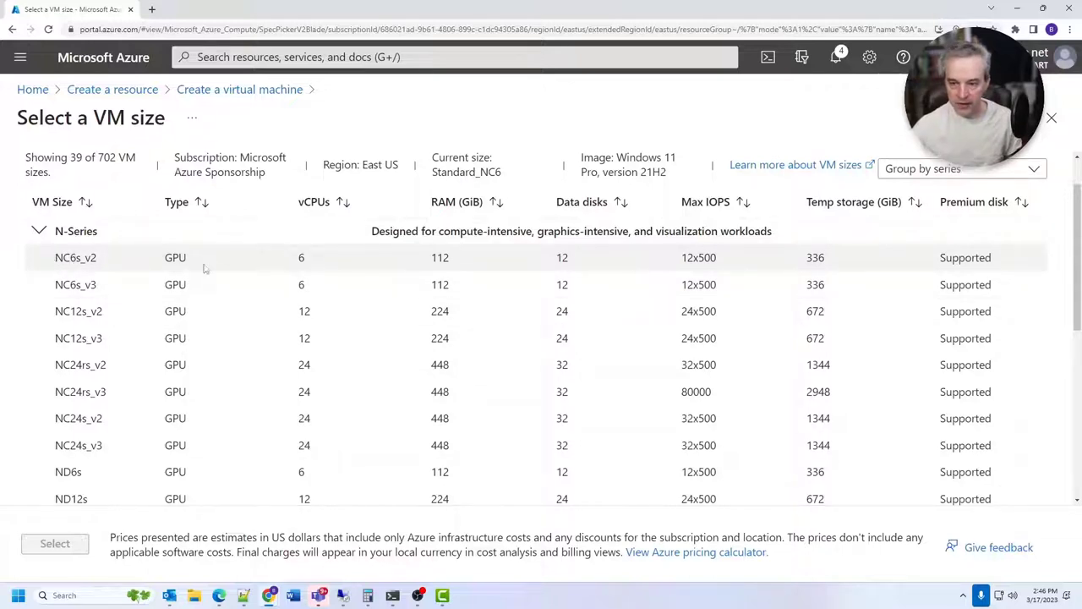
pyautogui.click(280, 253)
# - Compare the GPU sizes listed in the N-Series and Other sizes groups
pyautogui.scroll(-2, 158, 338)
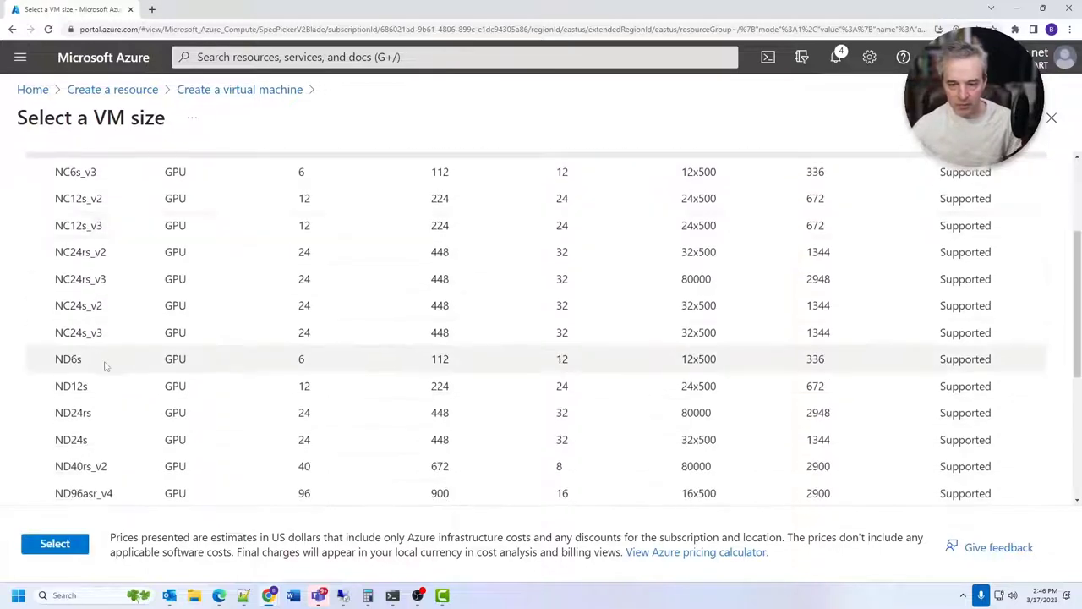
pyautogui.scroll(-5, 67, 359)
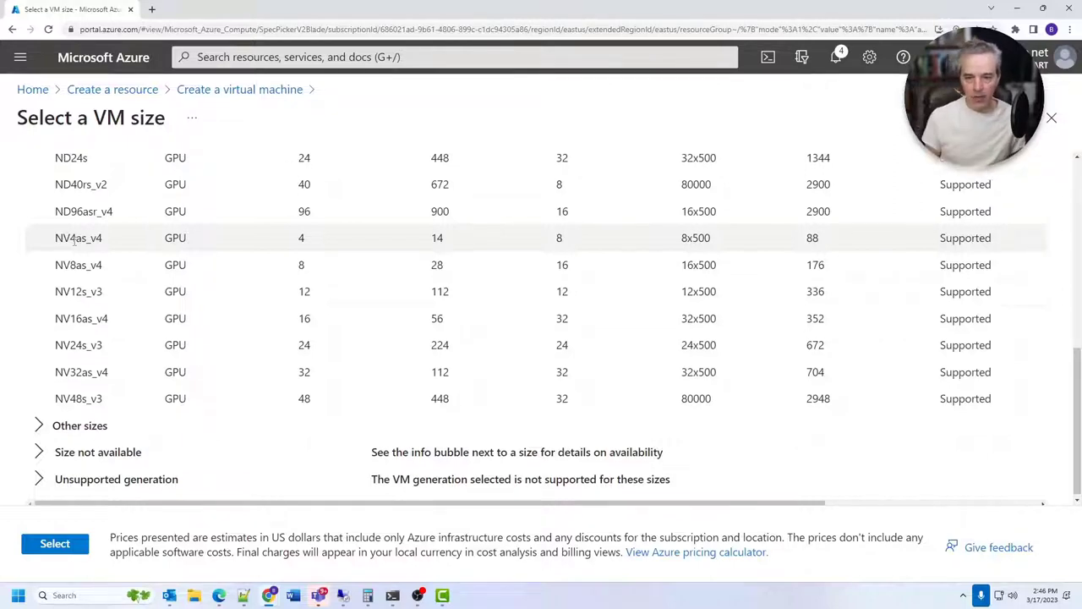
pyautogui.click(64, 425)
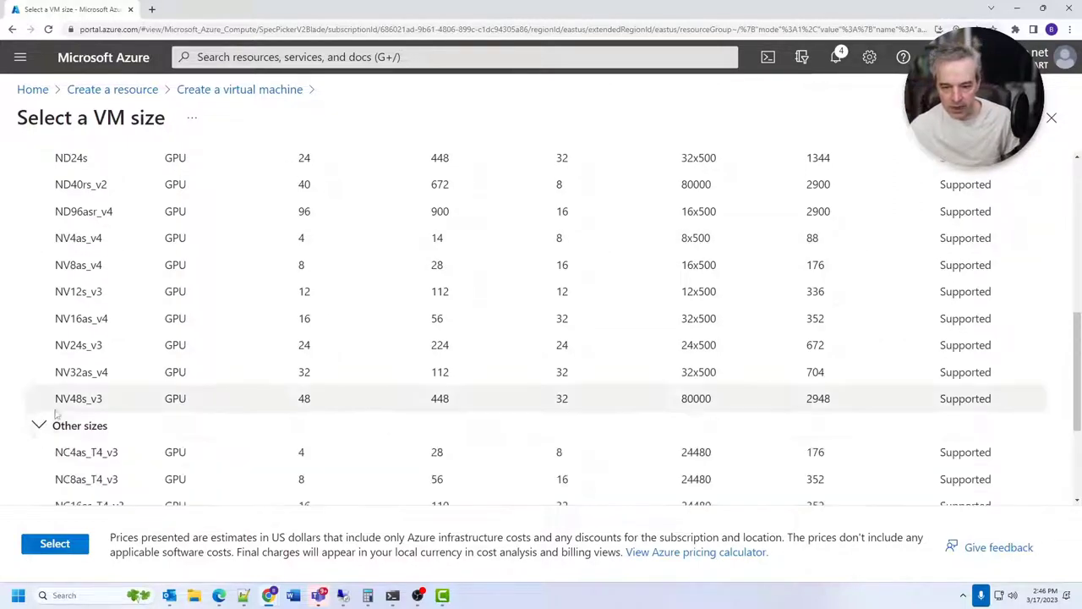
pyautogui.scroll(-2, 63, 364)
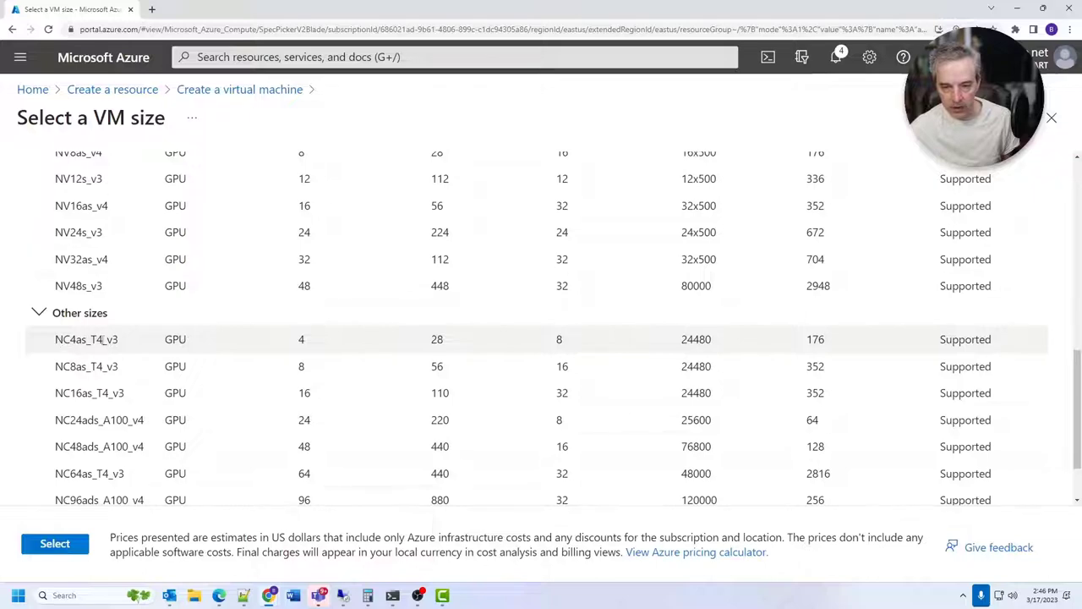
pyautogui.scroll(5, 78, 340)
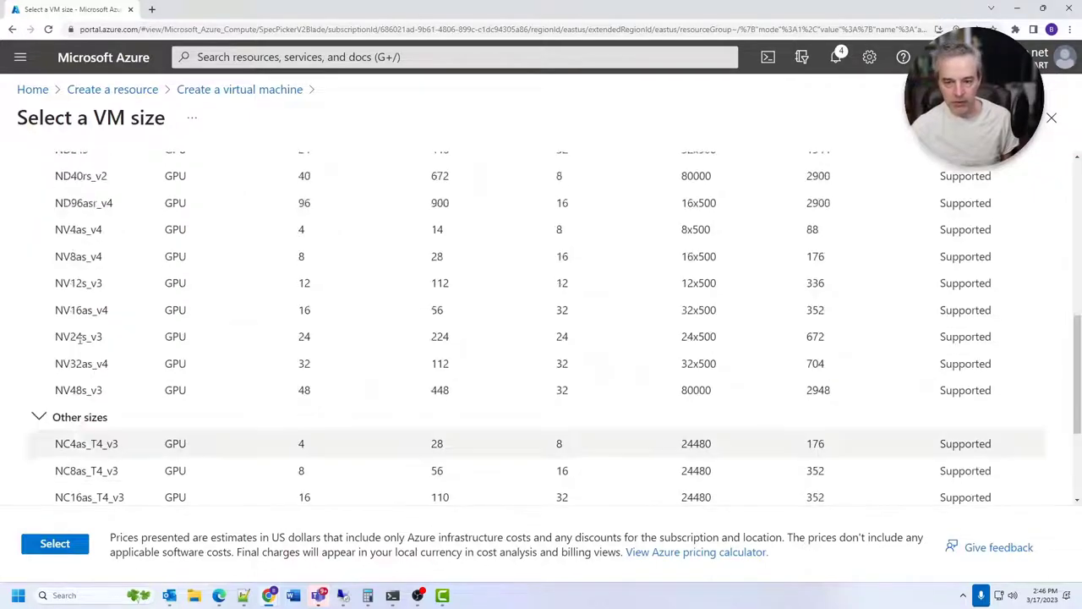
pyautogui.scroll(2, 80, 342)
pyautogui.scroll(3, 80, 343)
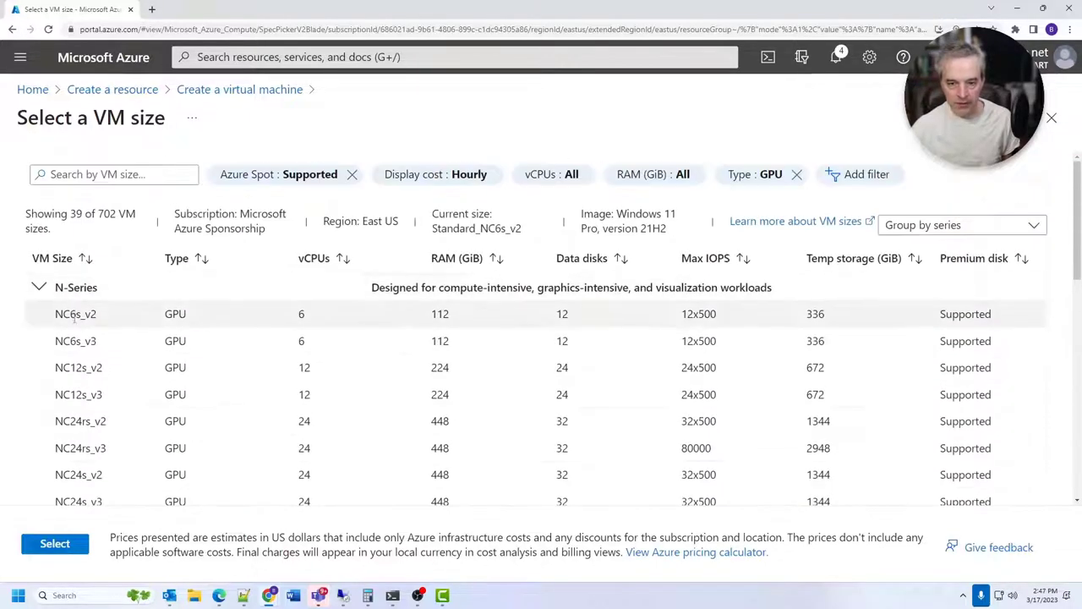
pyautogui.scroll(-5, 67, 262)
pyautogui.scroll(-5, 67, 258)
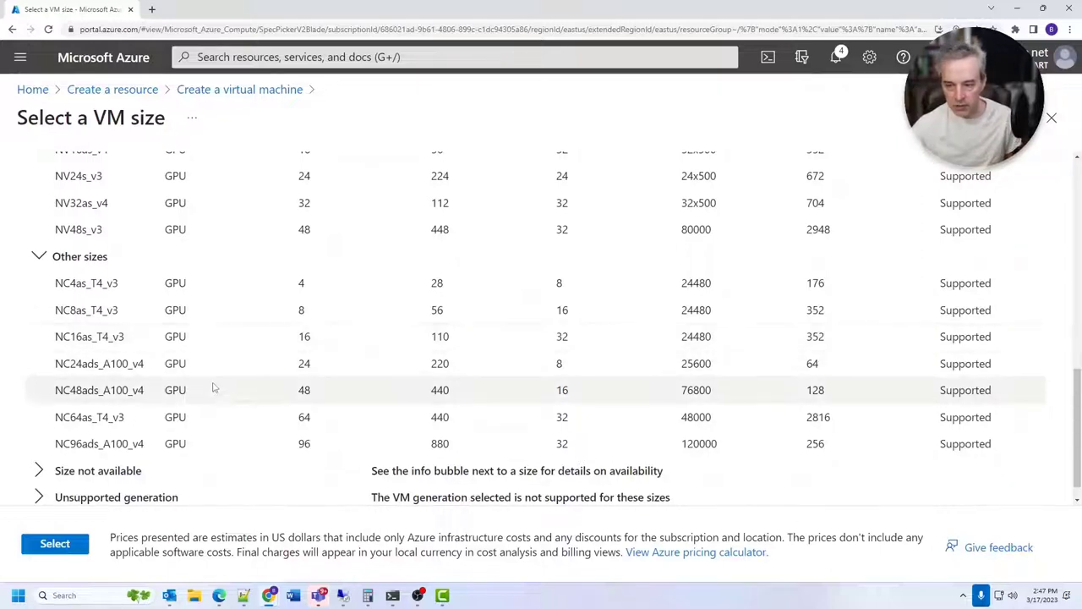
pyautogui.scroll(2, 141, 338)
pyautogui.scroll(5, 141, 337)
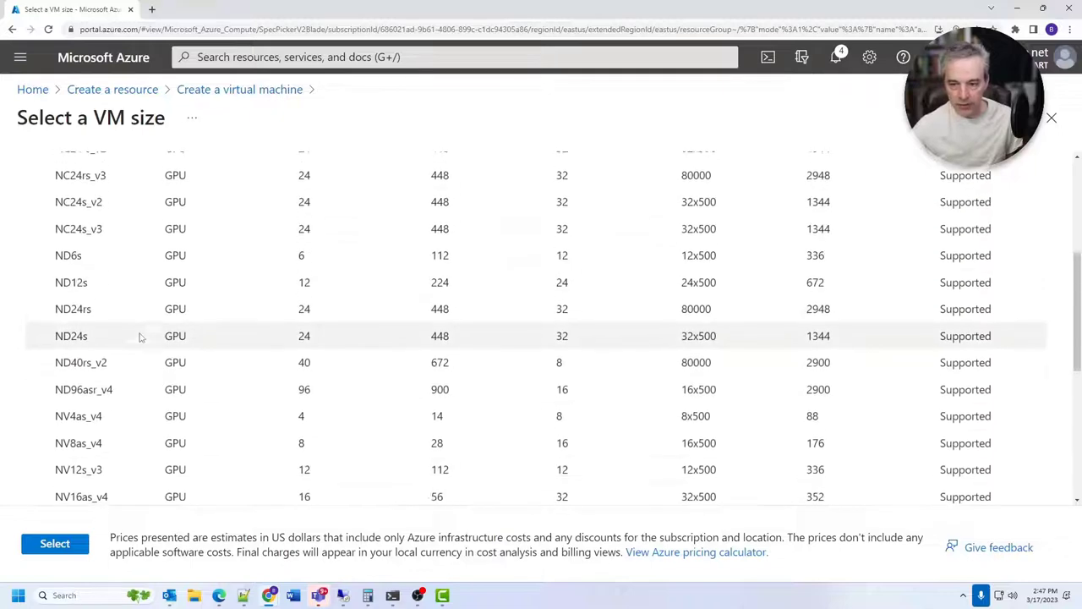
pyautogui.click(82, 285)
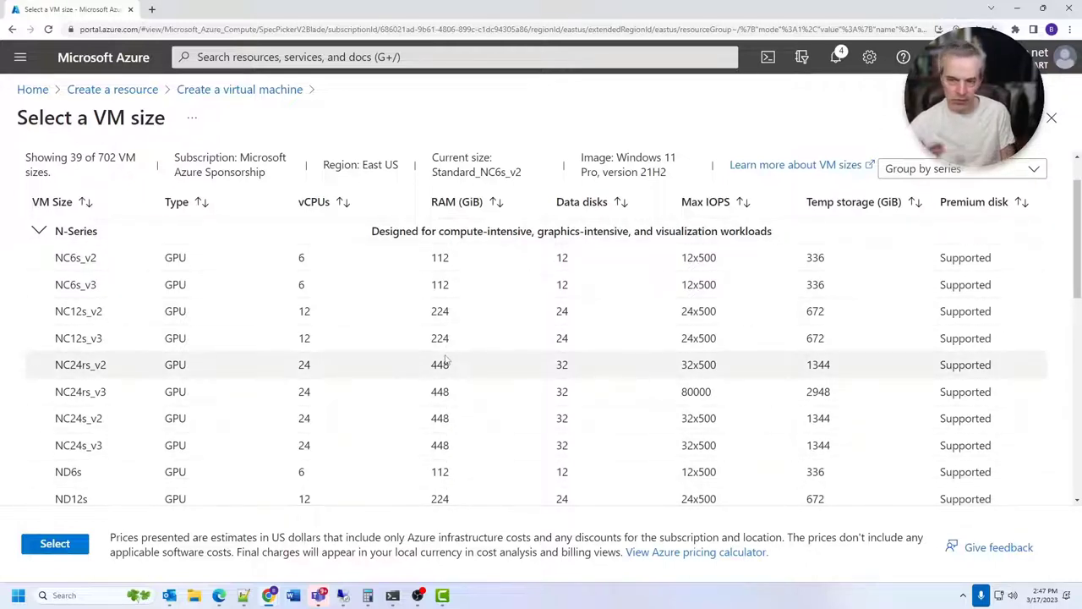
# - Select the NC6s_v2 GPU size from the N-Series group for the virtual machine
pyautogui.scroll(-2, 496, 308)
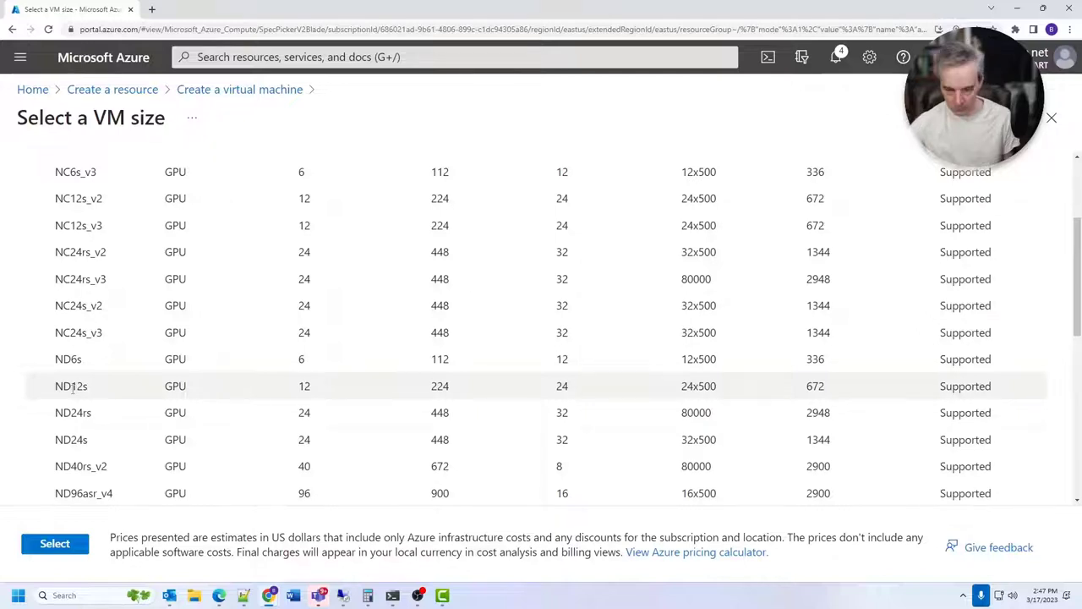
pyautogui.scroll(3, 75, 397)
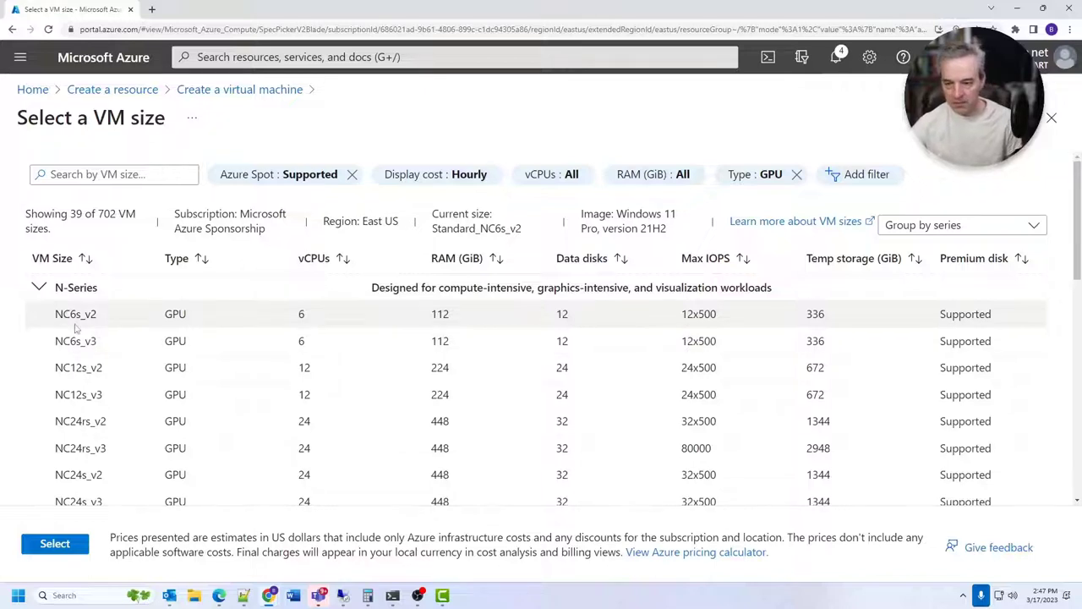
pyautogui.click(75, 316)
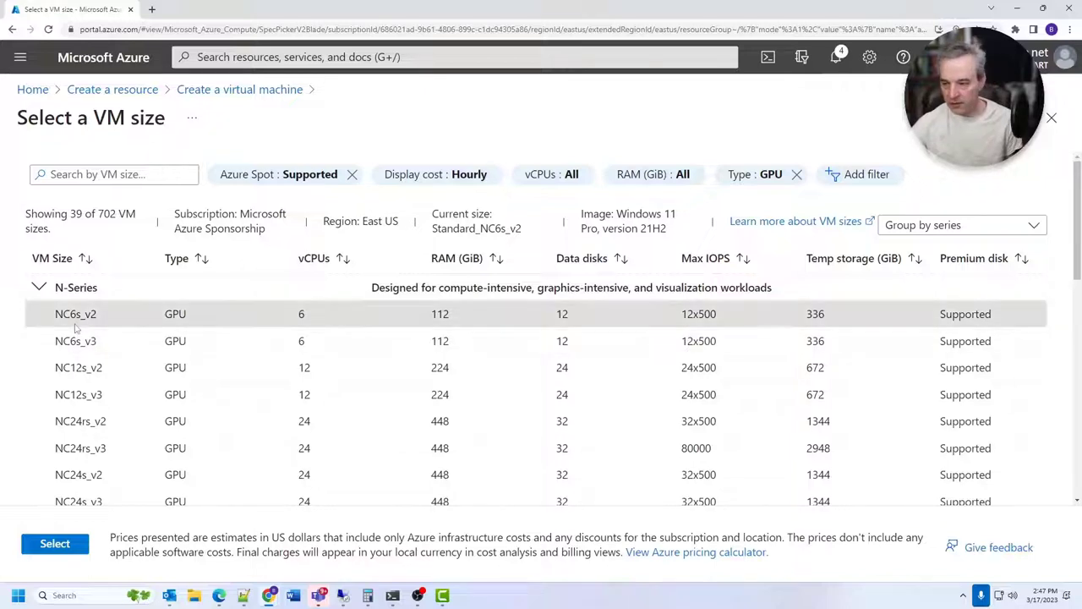
pyautogui.click(52, 543)
# - Fill in the administrator account's username and password, and repeat the password to confirm it
pyautogui.scroll(-1, 600, 336)
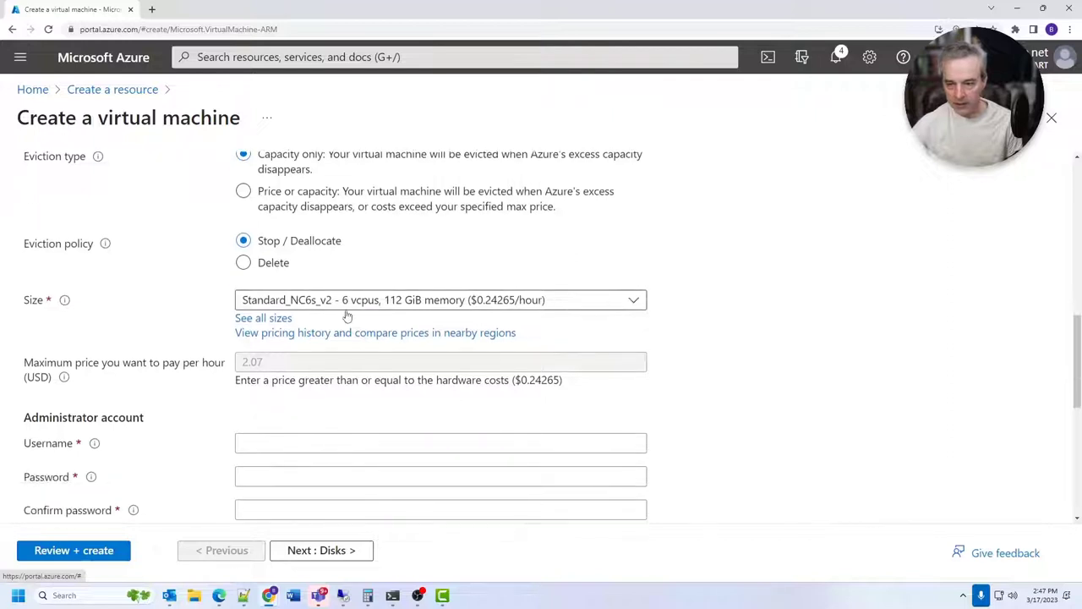
pyautogui.scroll(-2, 430, 394)
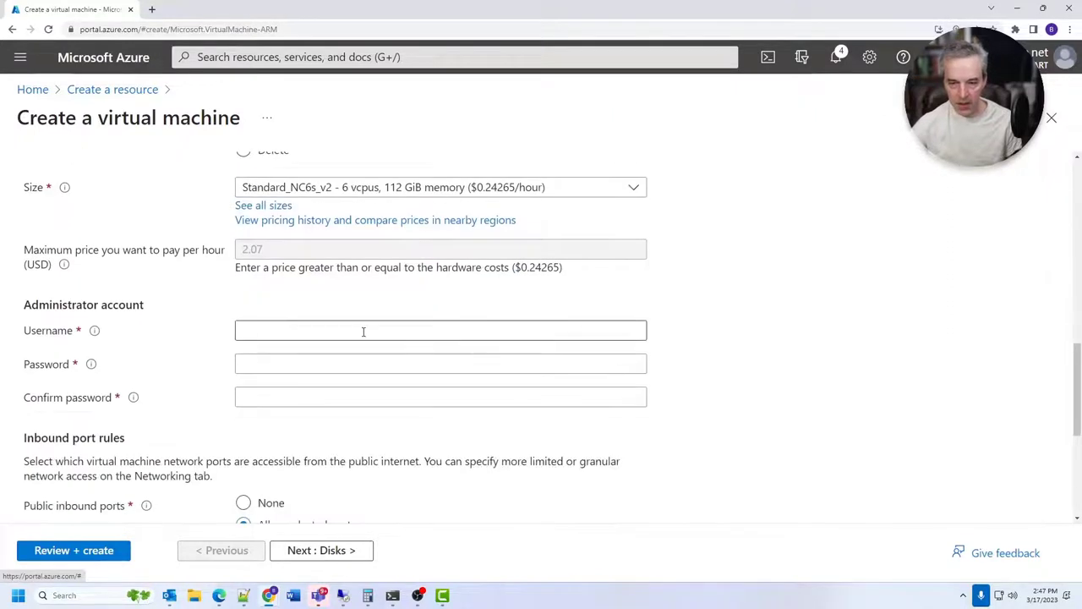
pyautogui.click(316, 333)
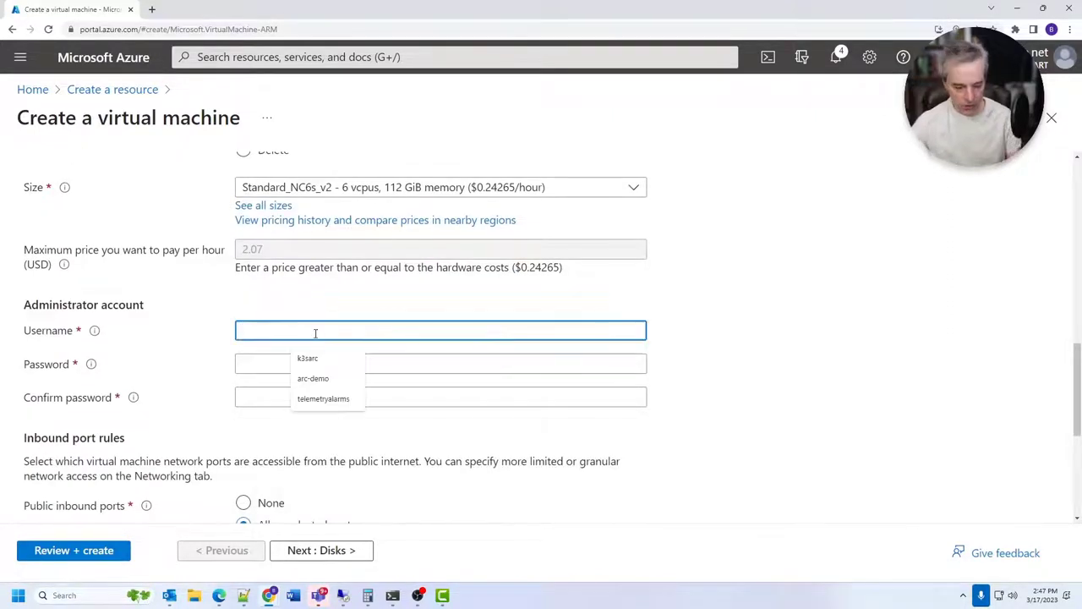
pyautogui.write('blaize')
pyautogui.press('Tab')
pyautogui.write('************')
pyautogui.press('Tab')
pyautogui.write('*******')
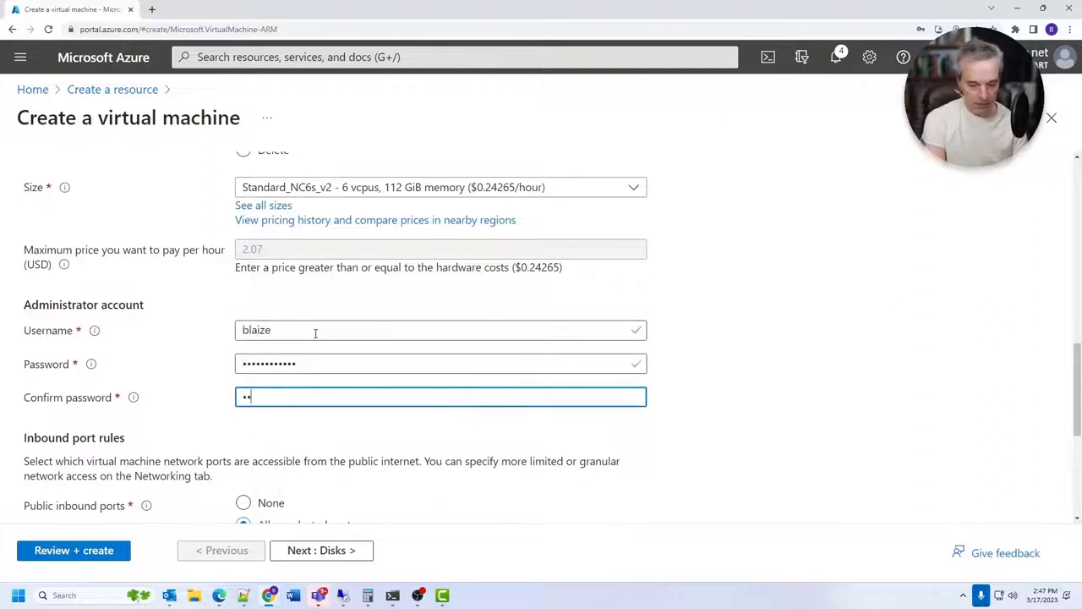
pyautogui.write('*****')
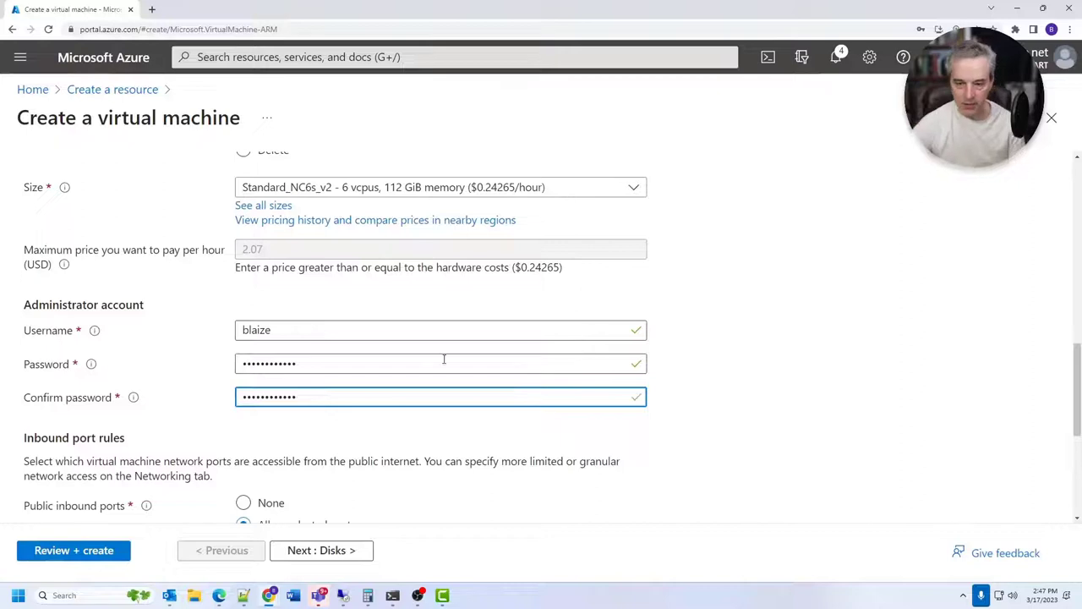
# - Confirm having an eligible Windows 10/11 license with multi-tenant hosting rights
pyautogui.scroll(-2, 435, 359)
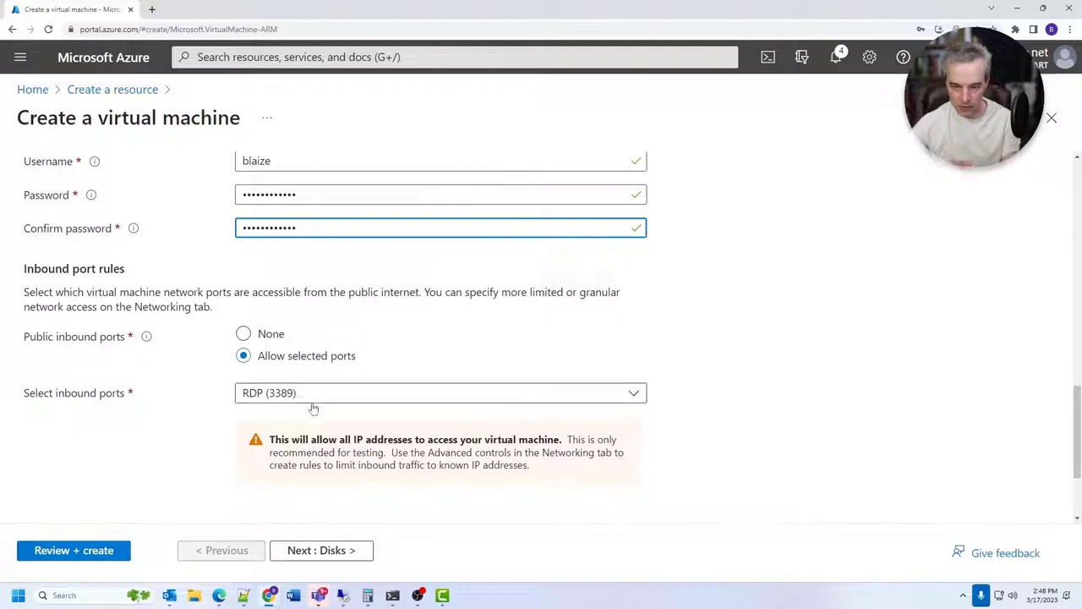
pyautogui.scroll(-2, 315, 402)
pyautogui.click(31, 470)
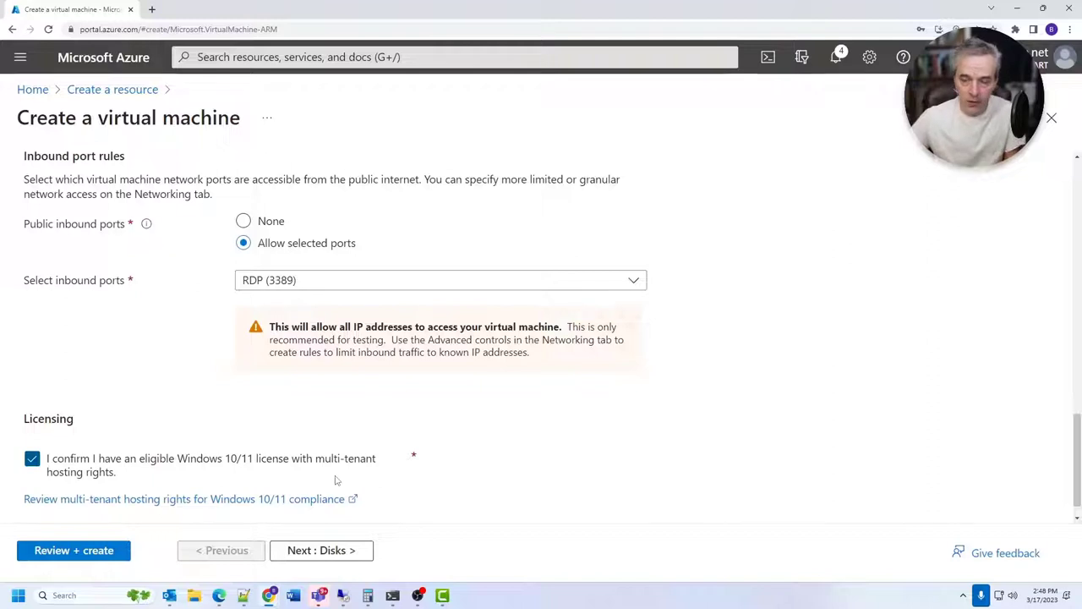
# - Set the OS disk type to Standard HDD with locally-redundant storage in the disk settings
pyautogui.click(337, 551)
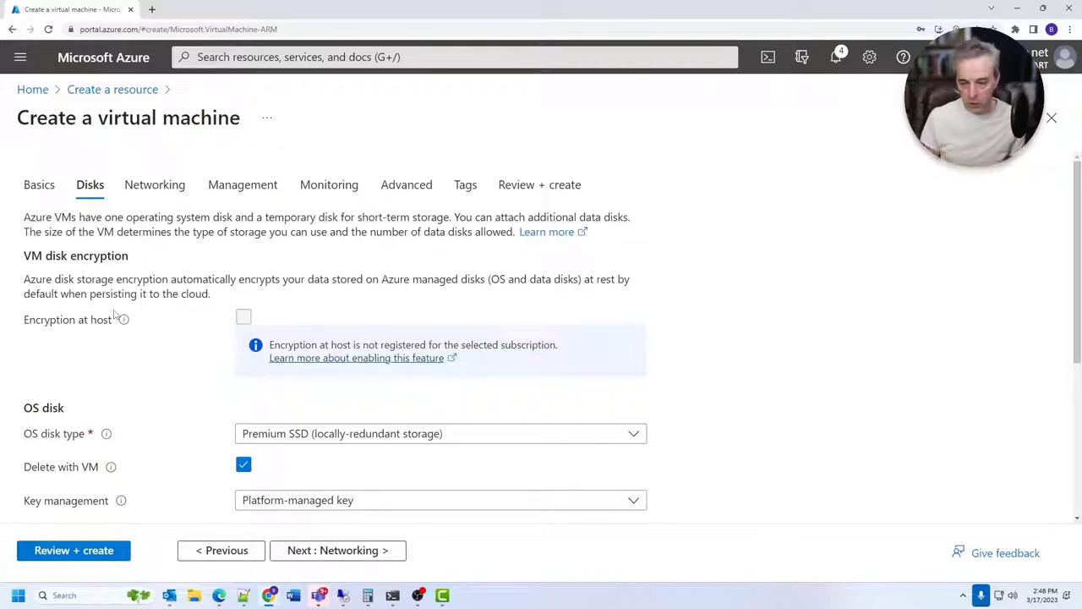
pyautogui.click(483, 433)
pyautogui.click(445, 280)
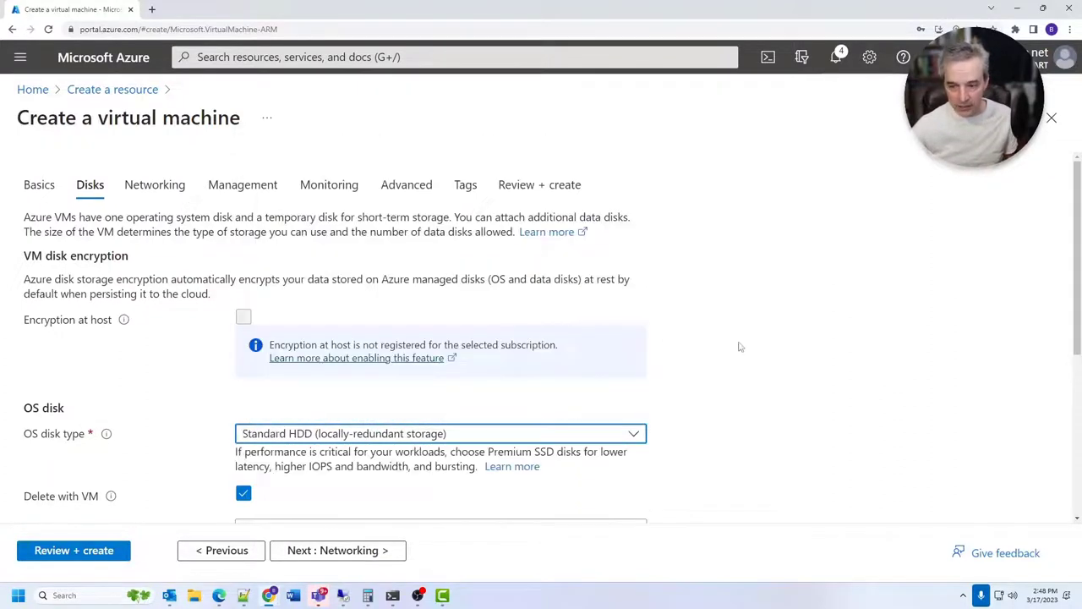
pyautogui.scroll(-2, 739, 346)
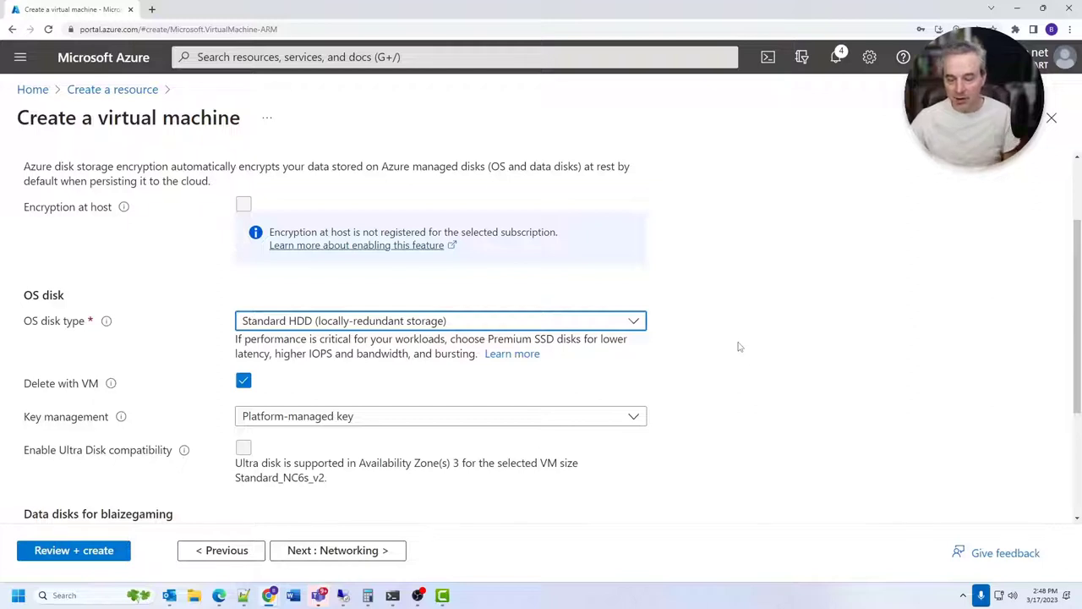
pyautogui.scroll(2, 823, 330)
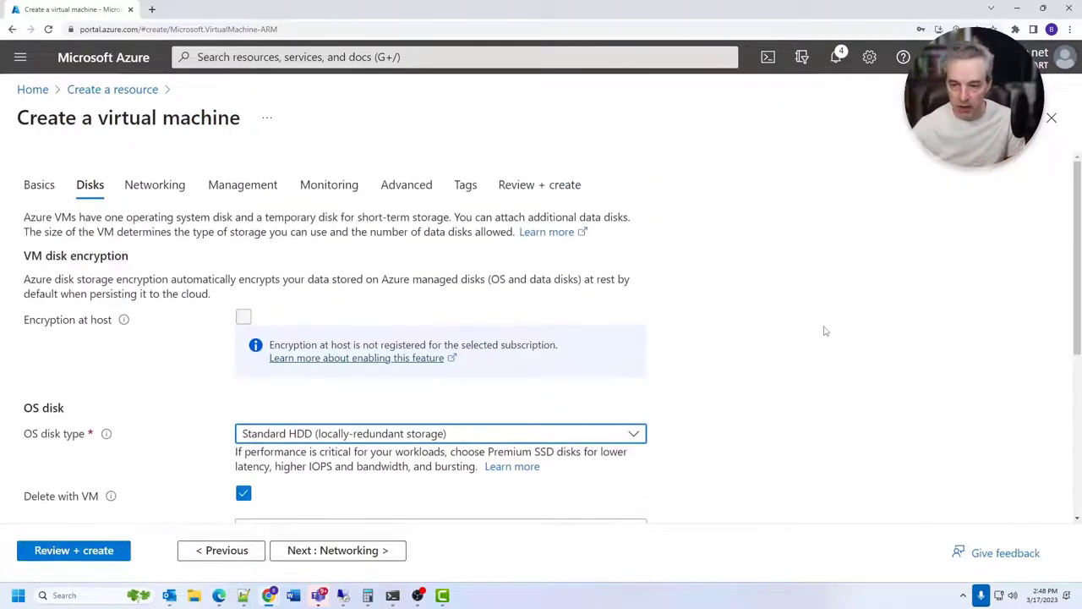
pyautogui.scroll(-2, 825, 331)
pyautogui.click(605, 321)
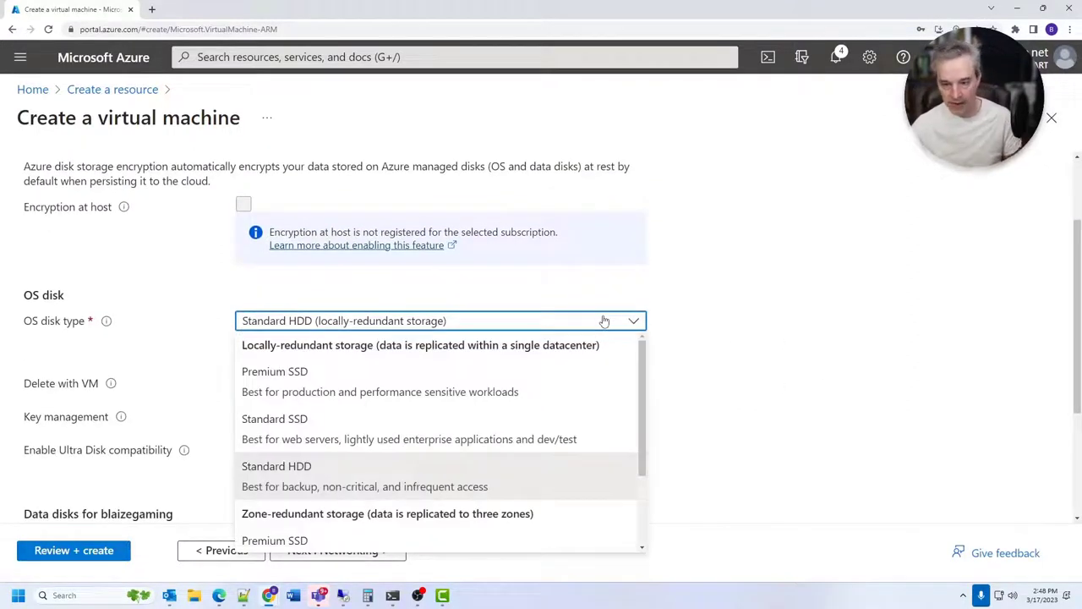
pyautogui.click(864, 358)
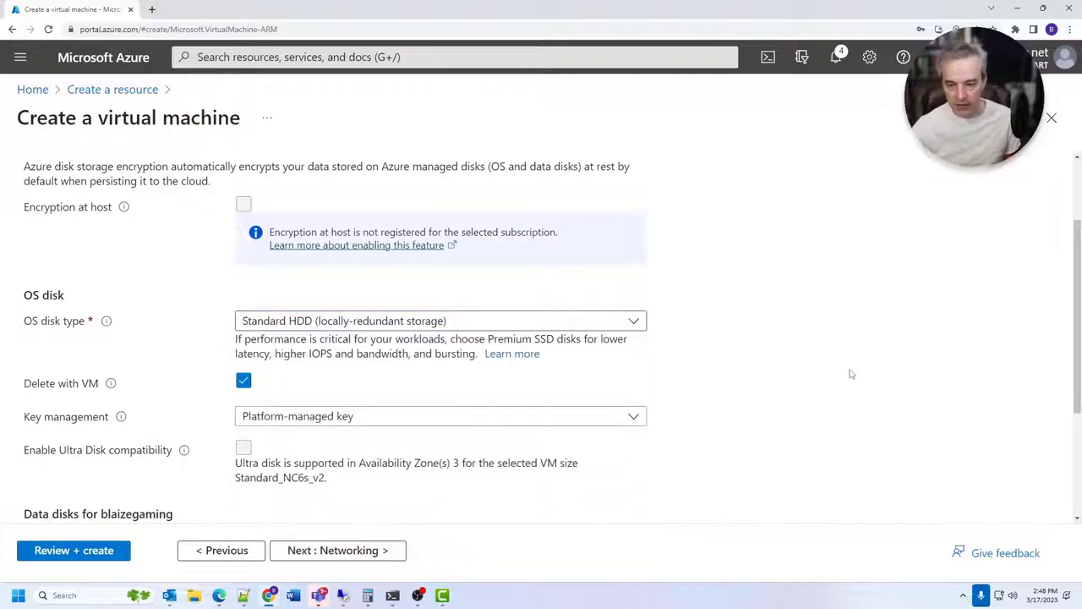
# - Set the NIC network security group to Advanced in the networking settings
pyautogui.scroll(2, 845, 364)
pyautogui.click(161, 188)
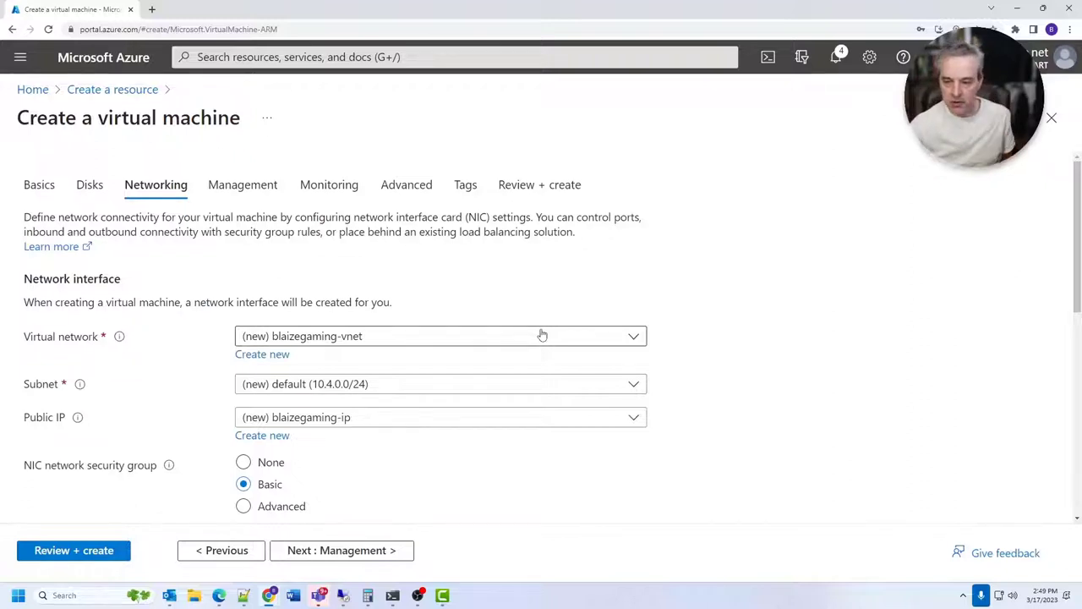
pyautogui.scroll(-1, 542, 336)
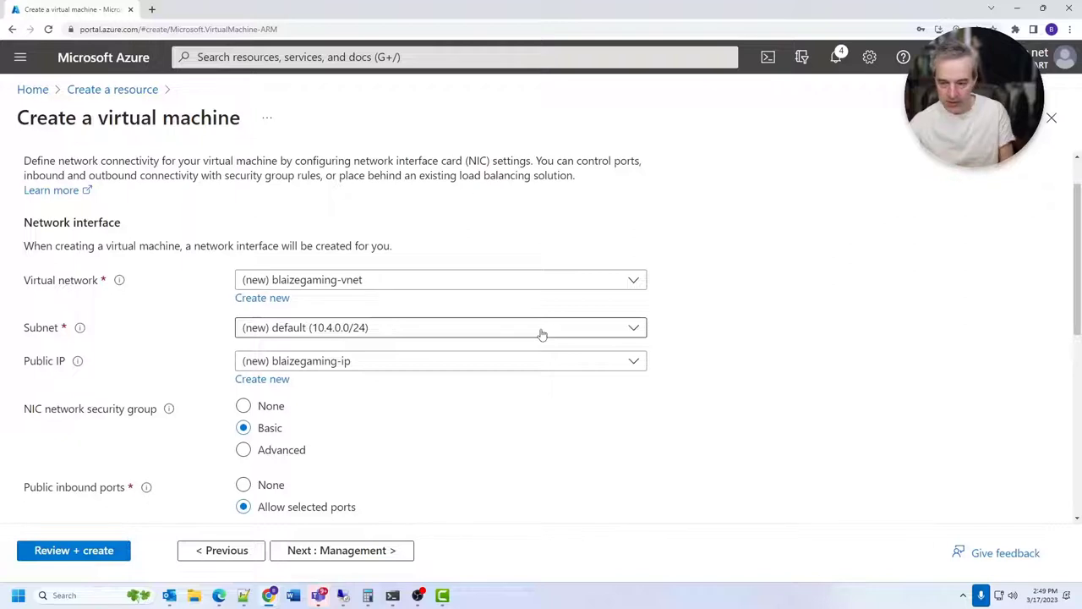
pyautogui.scroll(-3, 641, 321)
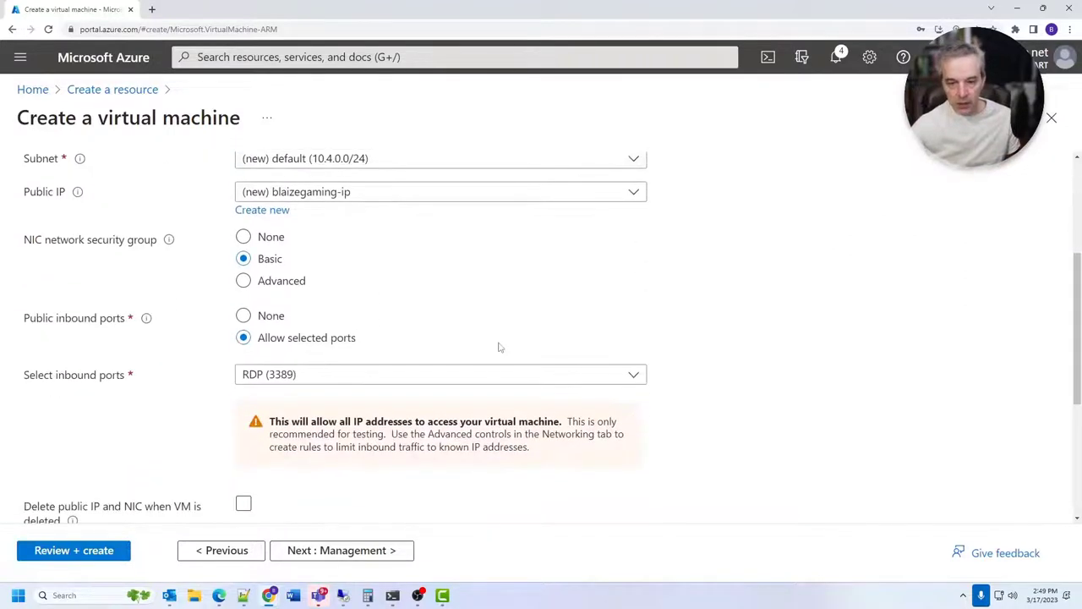
pyautogui.scroll(-1, 415, 362)
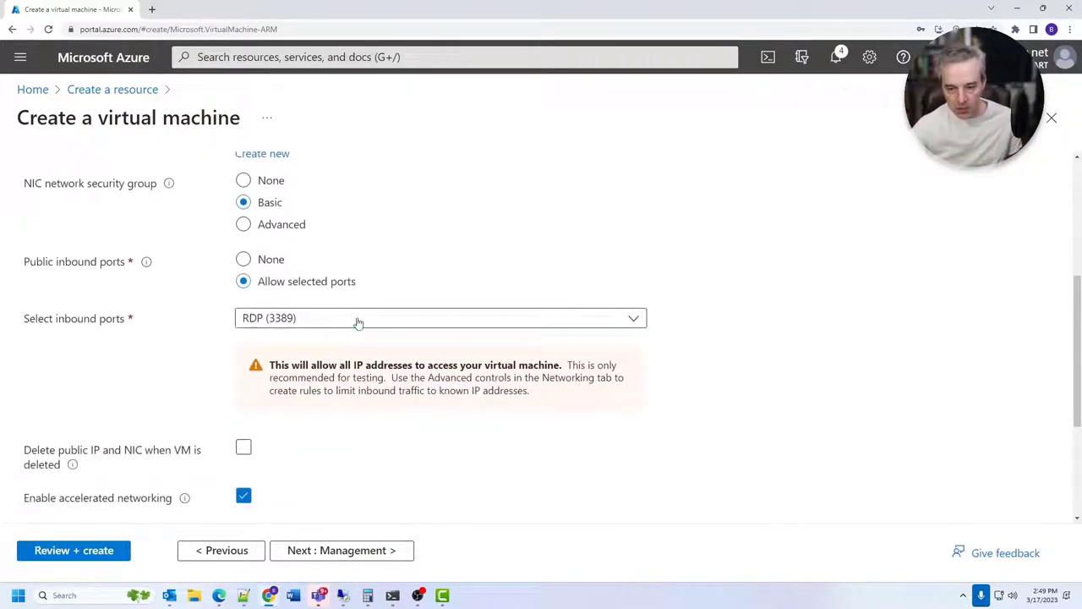
pyautogui.click(354, 319)
pyautogui.click(196, 335)
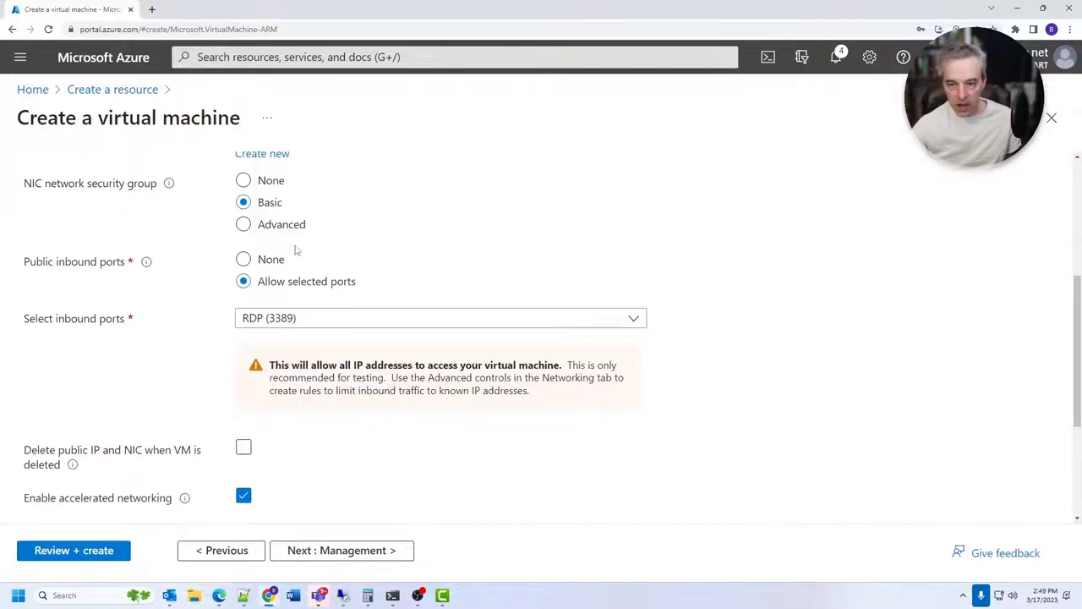
pyautogui.click(276, 230)
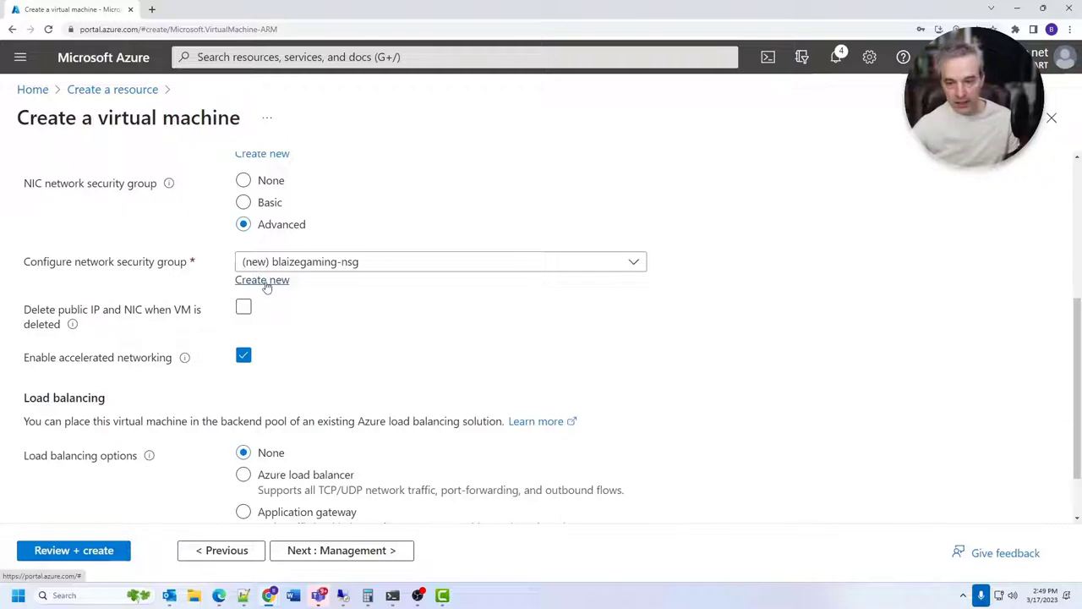
# - Start an inbound rule in a new network security group with destination port 5900 and the TCP protocol
pyautogui.click(264, 282)
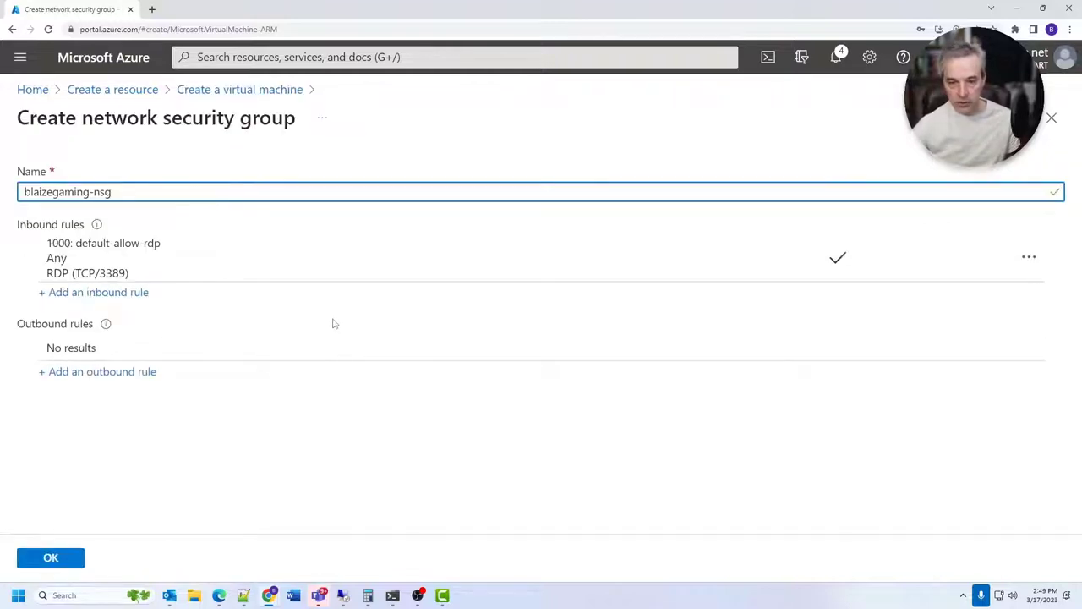
pyautogui.click(110, 292)
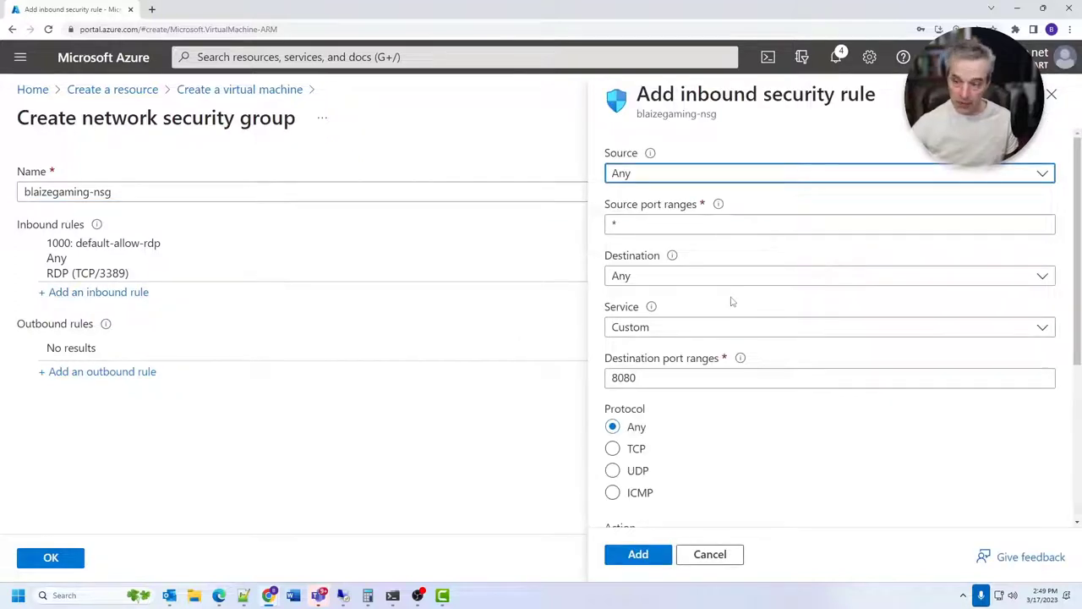
pyautogui.scroll(-2, 716, 280)
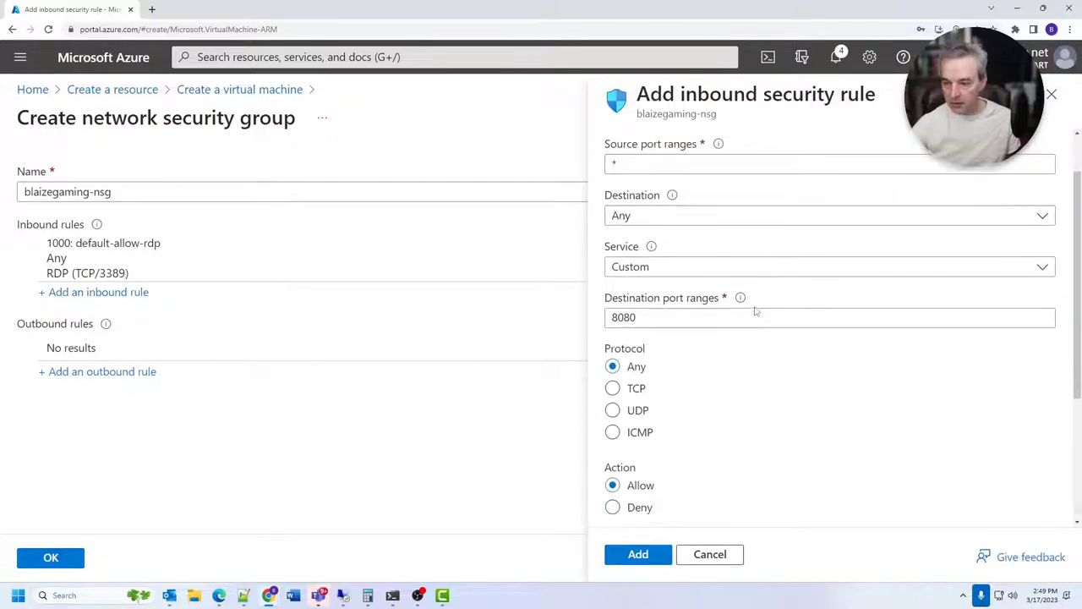
pyautogui.doubleClick(698, 269)
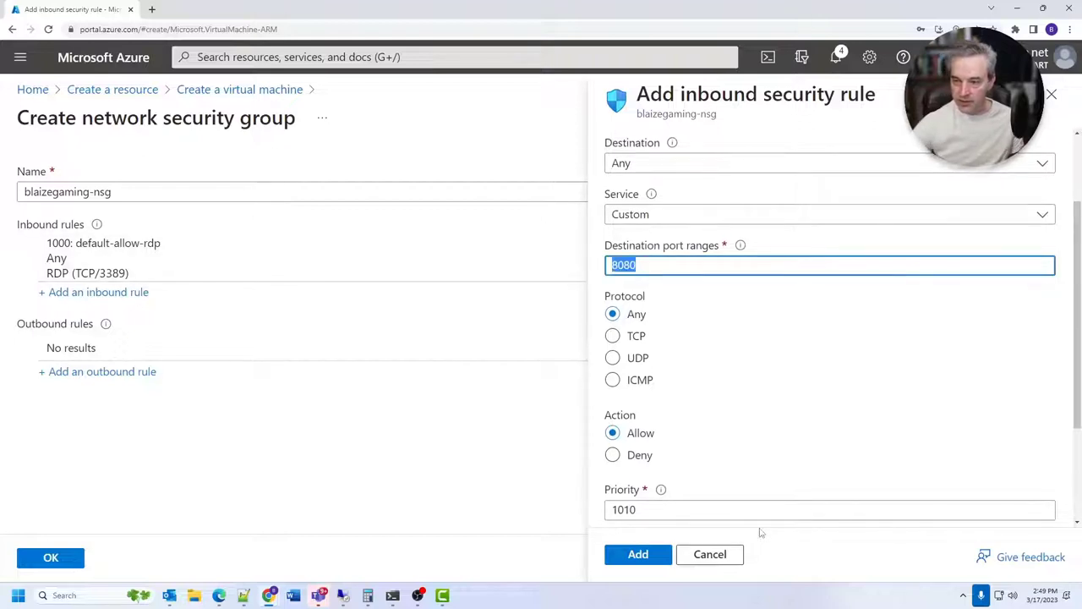
pyautogui.write('5900')
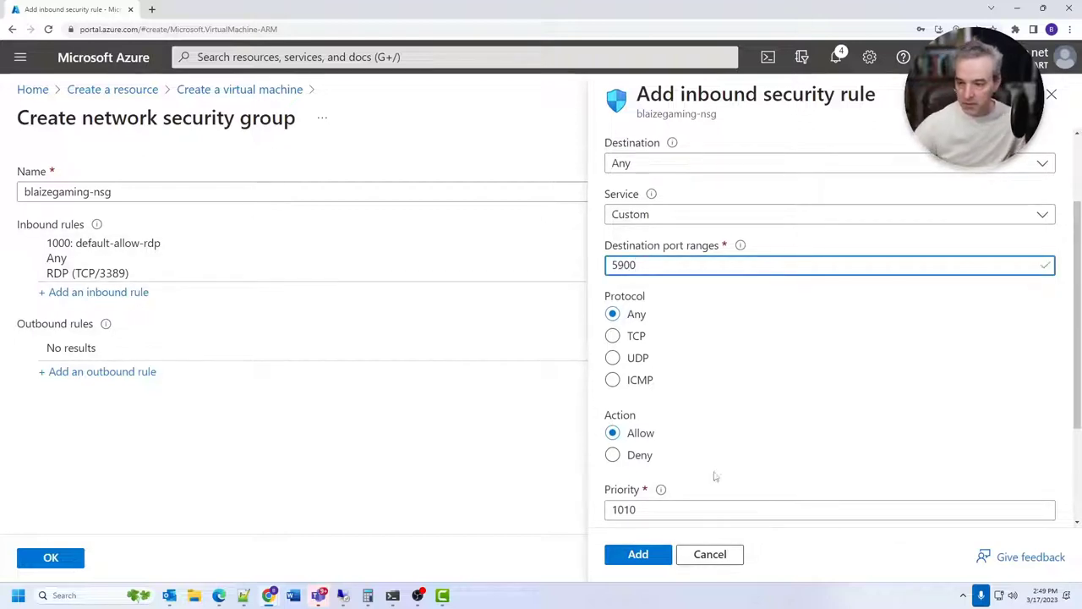
pyautogui.click(636, 336)
# - Name the inbound rule VNC, add it and save the network security group blaizegaming-nsg
pyautogui.doubleClick(662, 507)
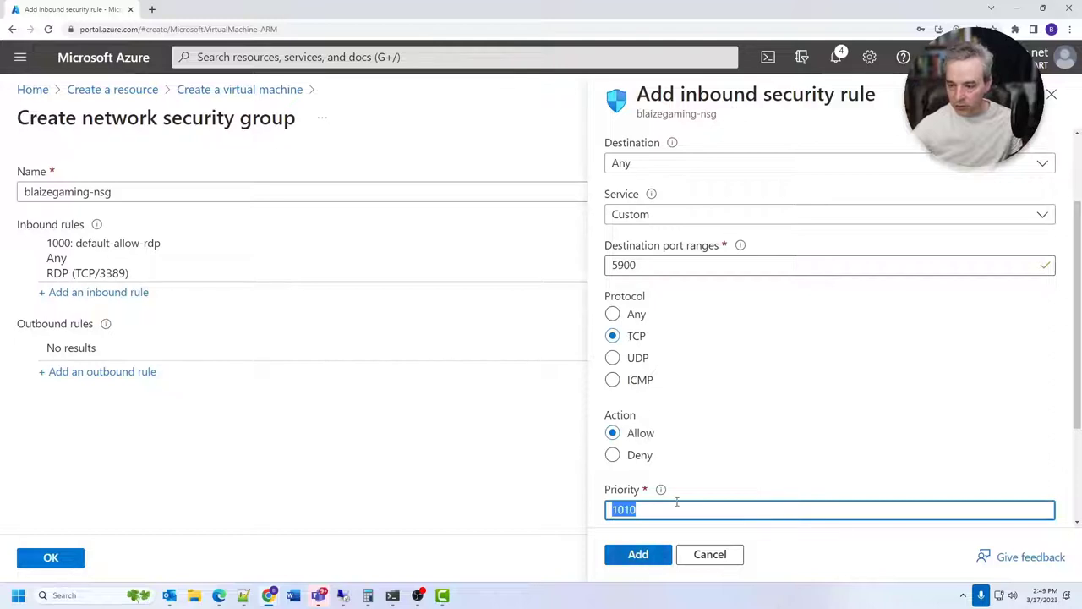
pyautogui.scroll(-2, 668, 507)
pyautogui.moveTo(759, 404); pyautogui.dragTo(535, 396)
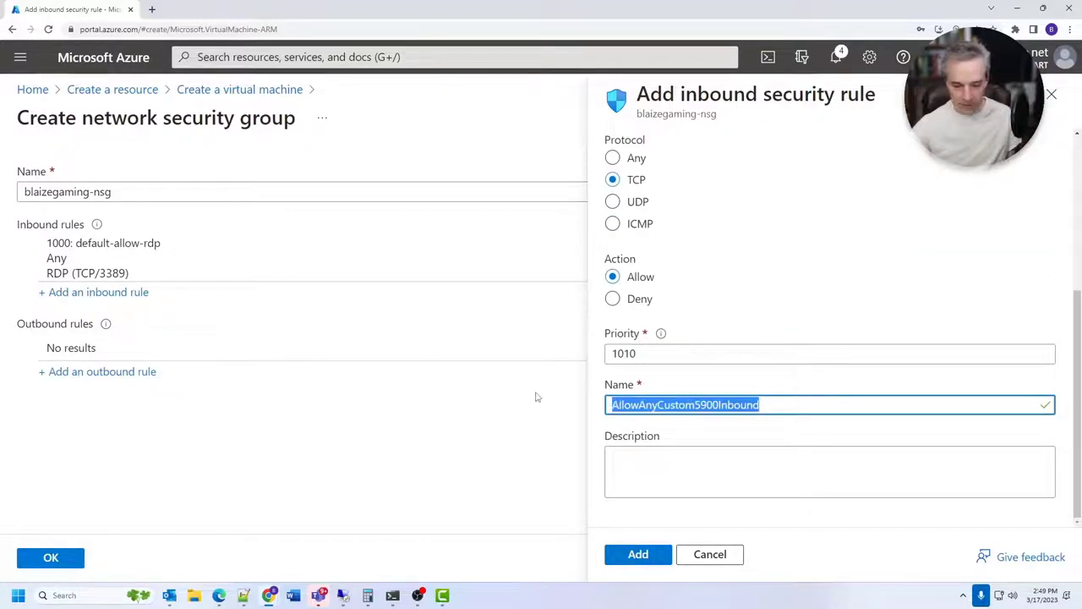
pyautogui.write('VNC')
pyautogui.click(638, 553)
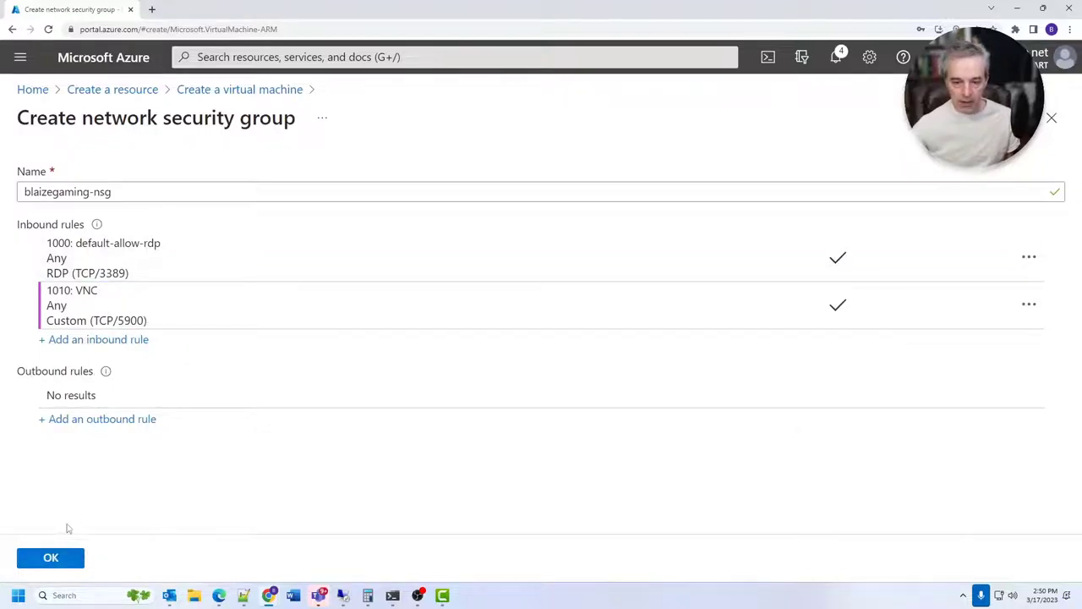
pyautogui.click(52, 558)
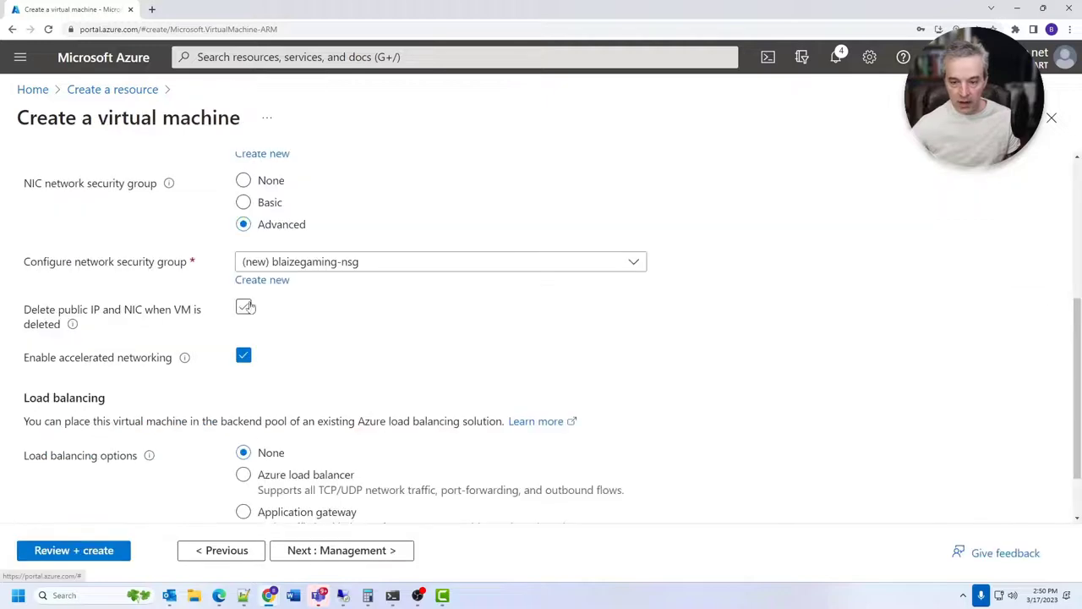
# - Review the management options, keep their defaults and proceed to the monitoring settings
pyautogui.scroll(-1, 436, 329)
pyautogui.click(359, 551)
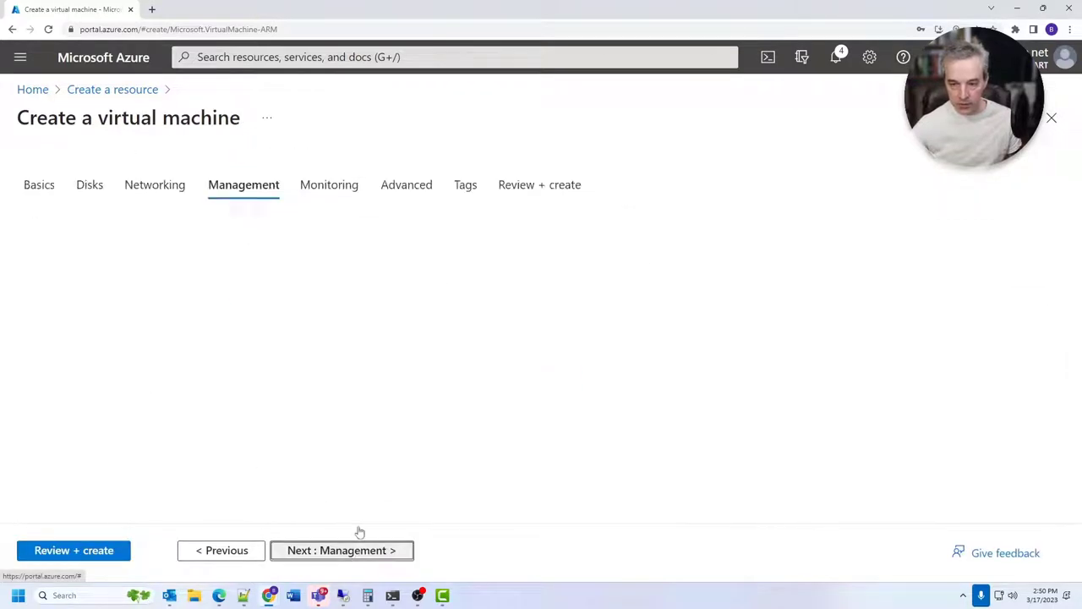
pyautogui.scroll(-4, 297, 310)
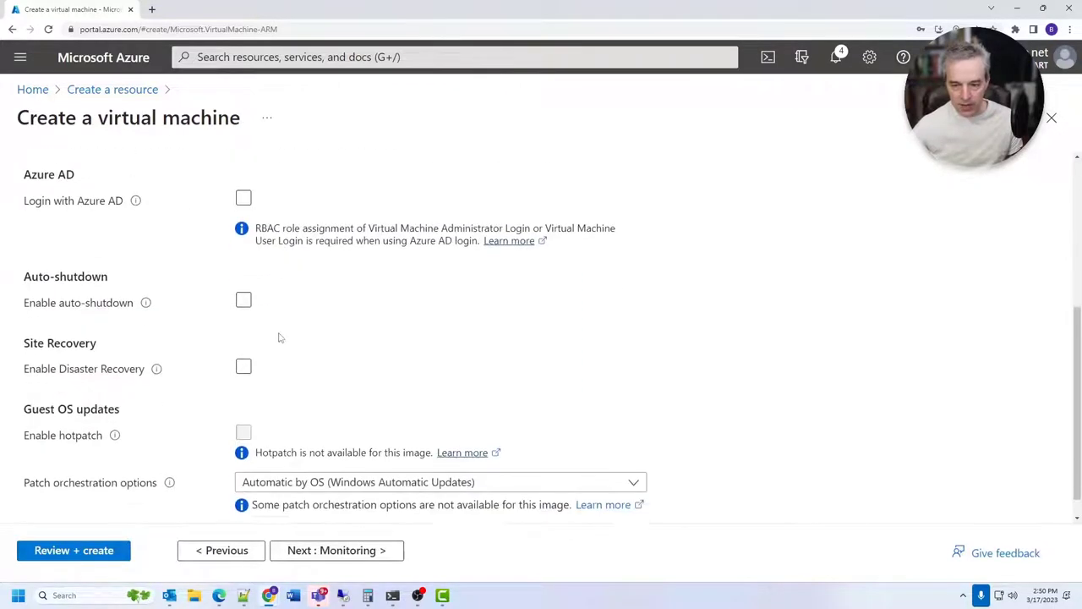
pyautogui.scroll(3, 338, 385)
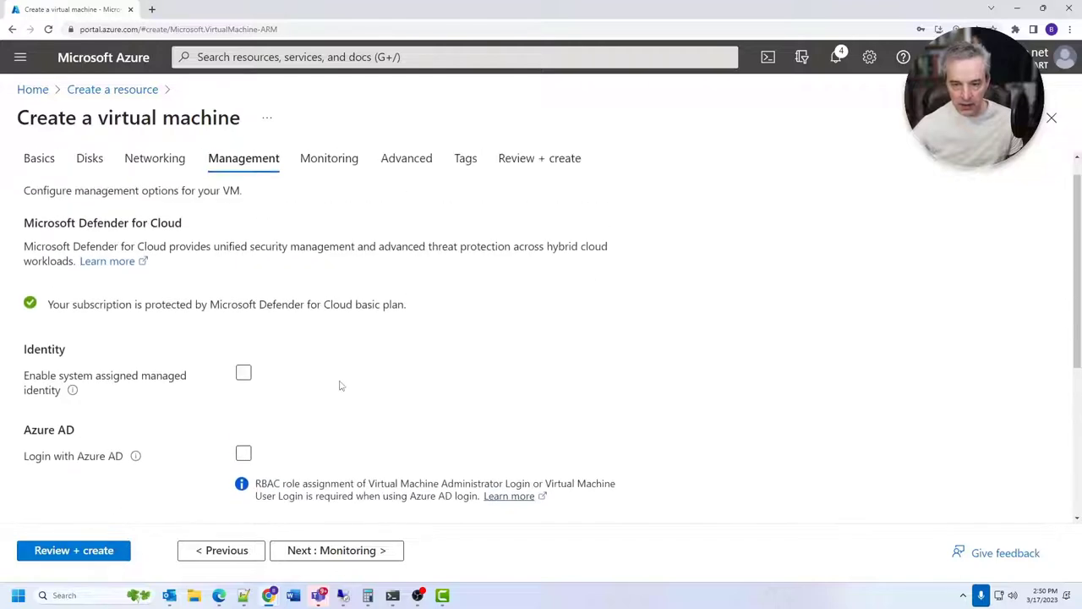
pyautogui.scroll(1, 341, 386)
pyautogui.click(337, 550)
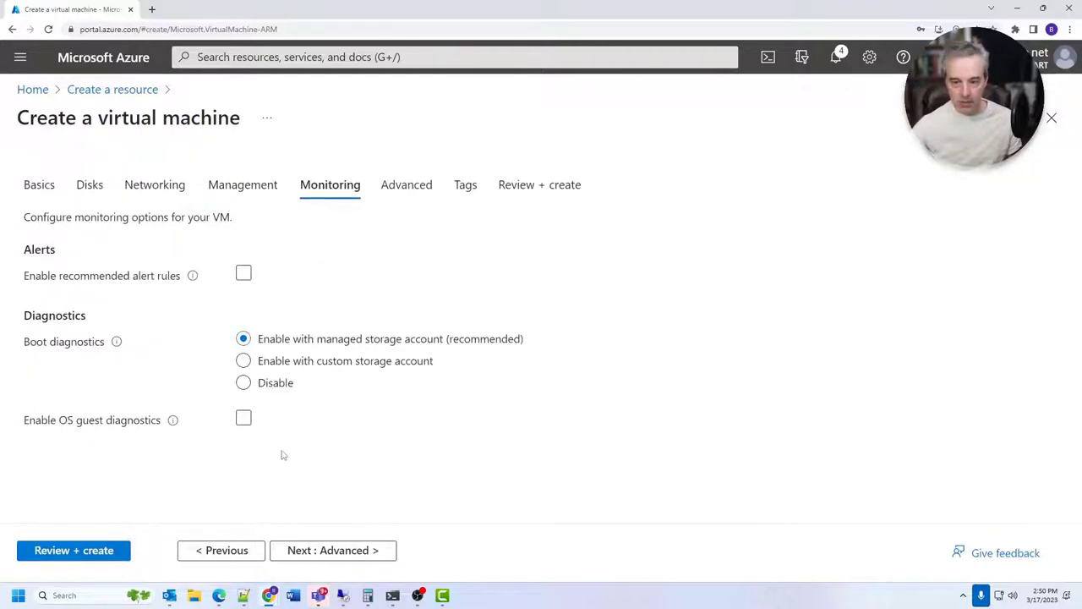
# - Keep the default monitoring, advanced and tag settings, review the configuration and create the virtual machine
pyautogui.click(349, 549)
pyautogui.scroll(-2, 355, 524)
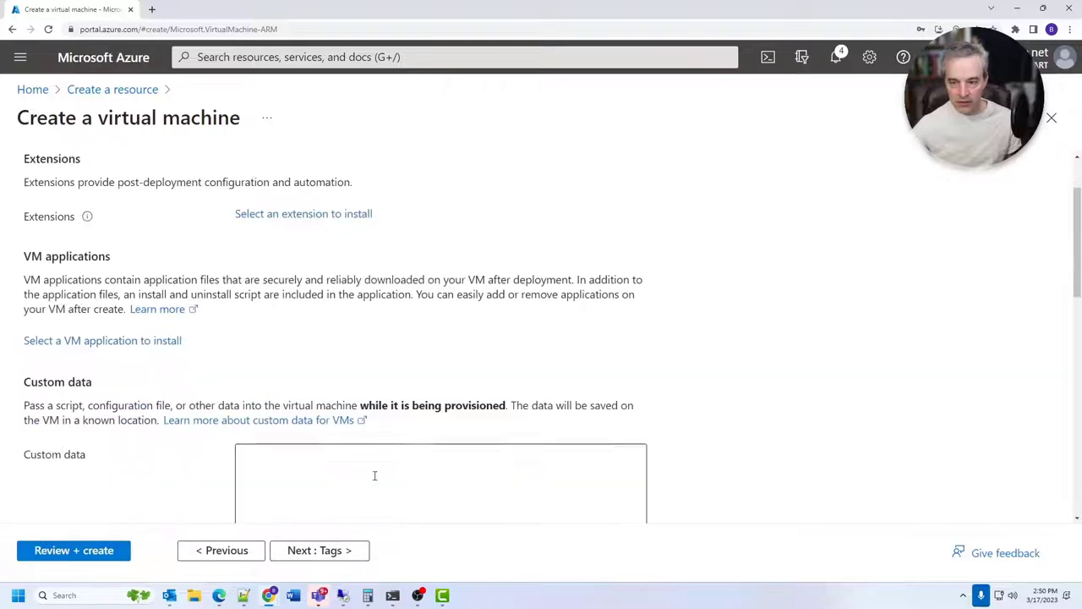
pyautogui.scroll(-3, 356, 522)
pyautogui.click(315, 553)
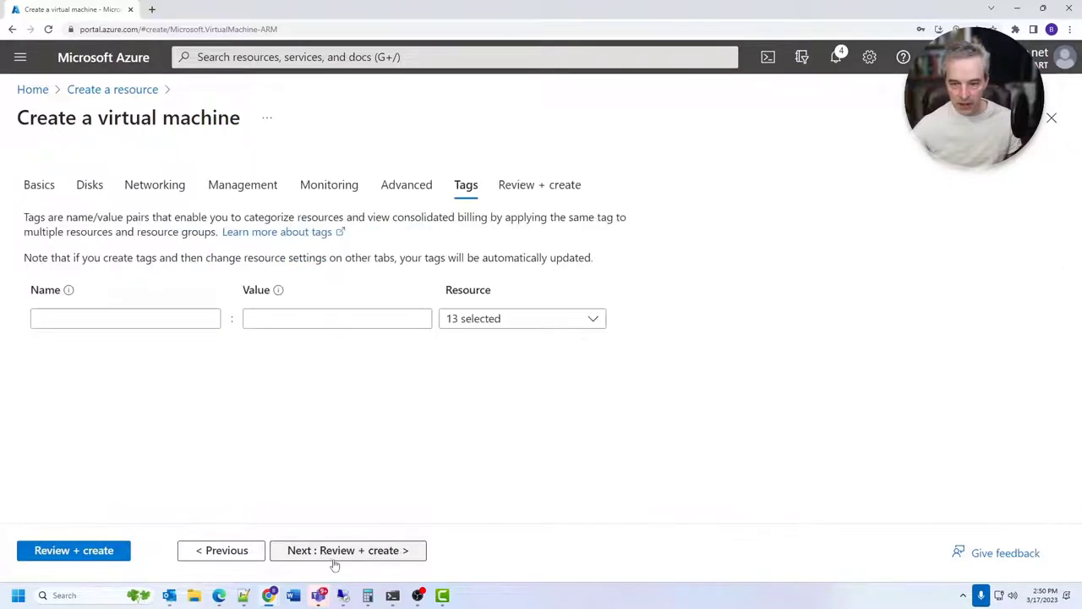
pyautogui.click(342, 550)
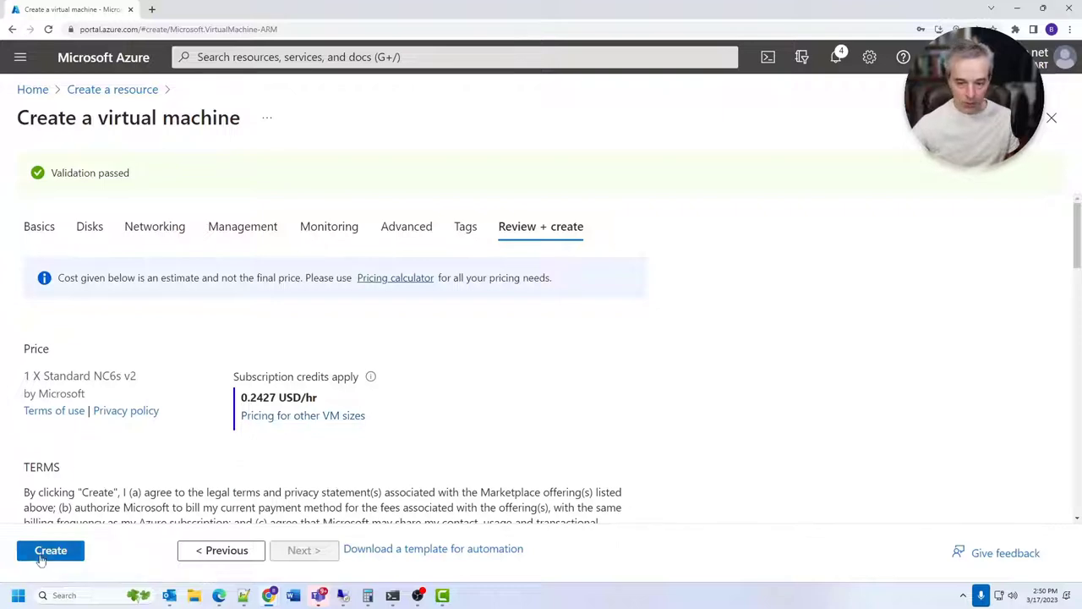
pyautogui.click(43, 554)
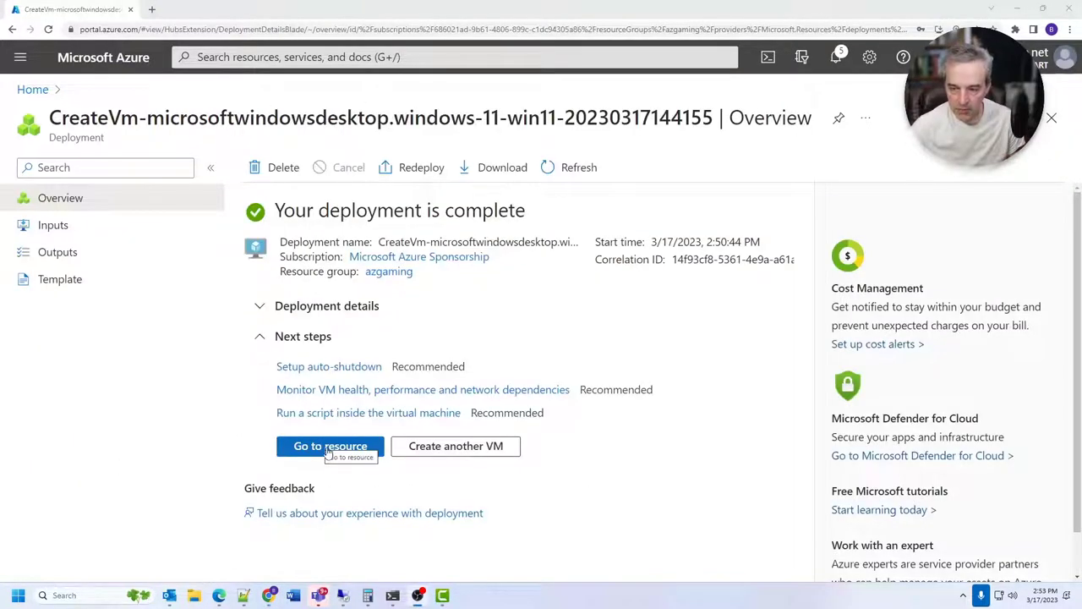
# - Go to the deployed blaizegaming virtual machine and download its RDP file for the public IP address on port 3389
pyautogui.click(329, 448)
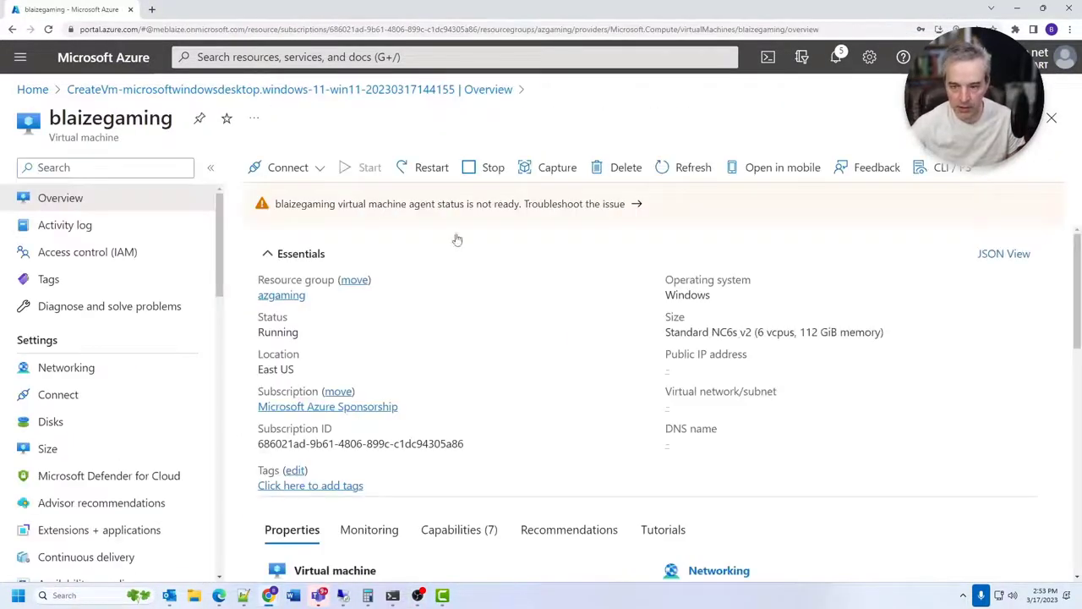
pyautogui.click(286, 167)
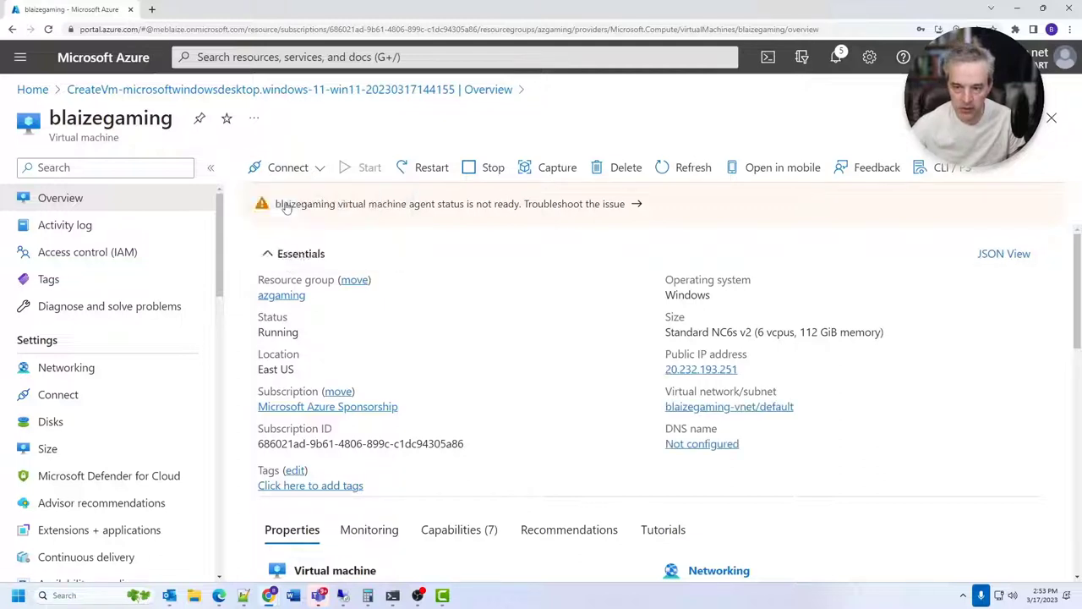
pyautogui.click(257, 197)
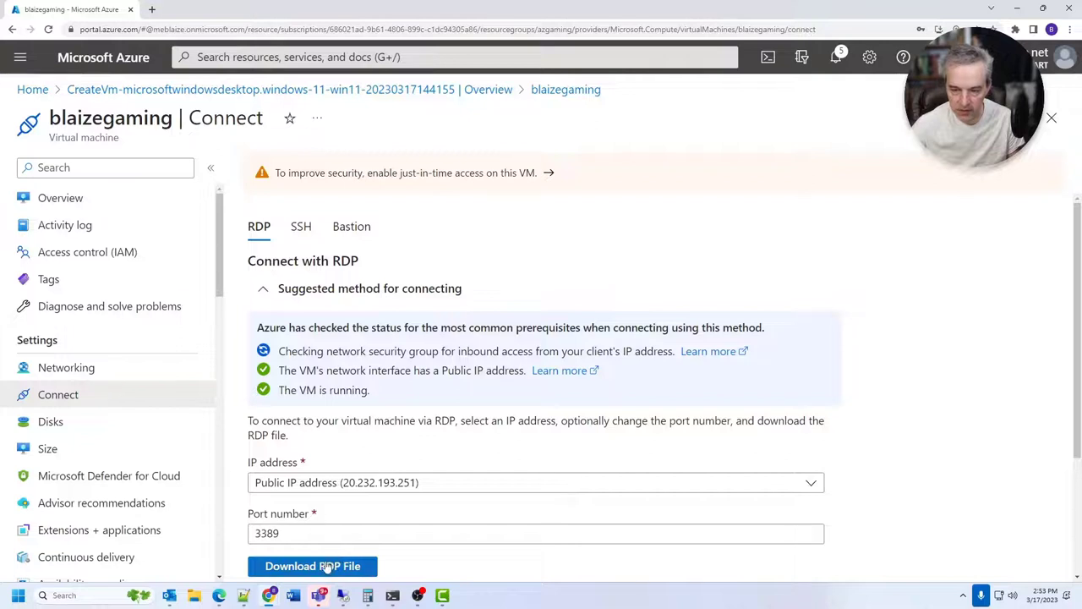
pyautogui.click(327, 566)
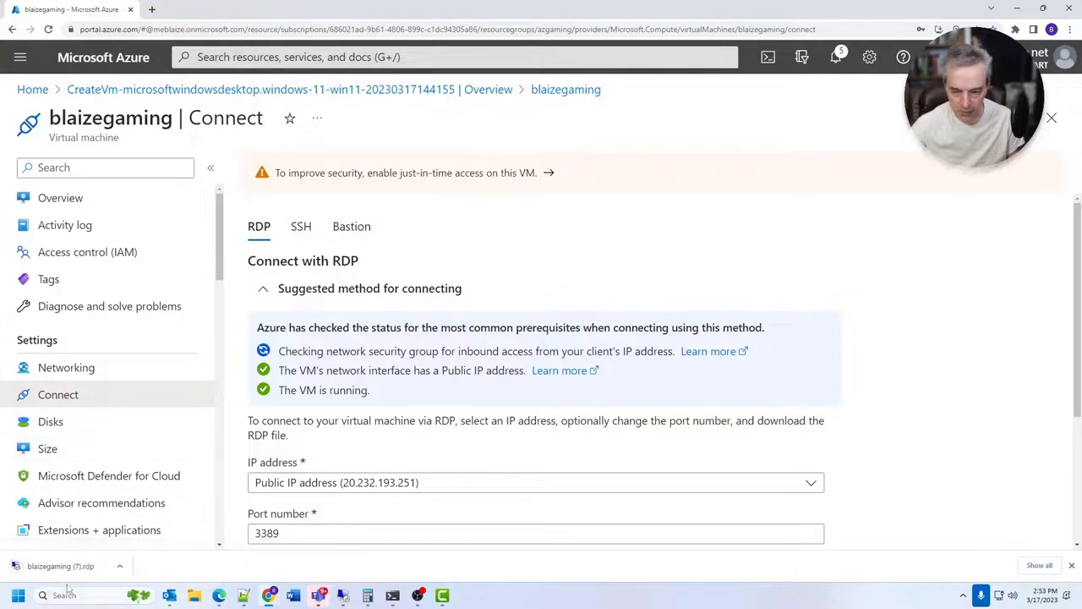
# - Connect with the downloaded blaizegaming RDP file, entering the administrator username and password and accepting the publisher and certificate warnings
pyautogui.click(76, 566)
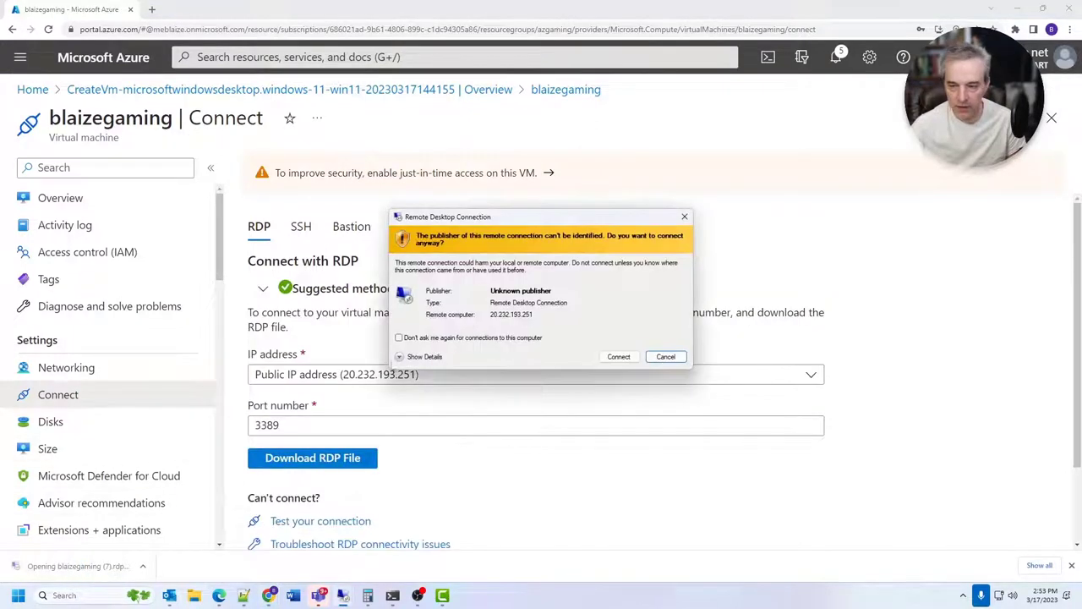
pyautogui.click(618, 356)
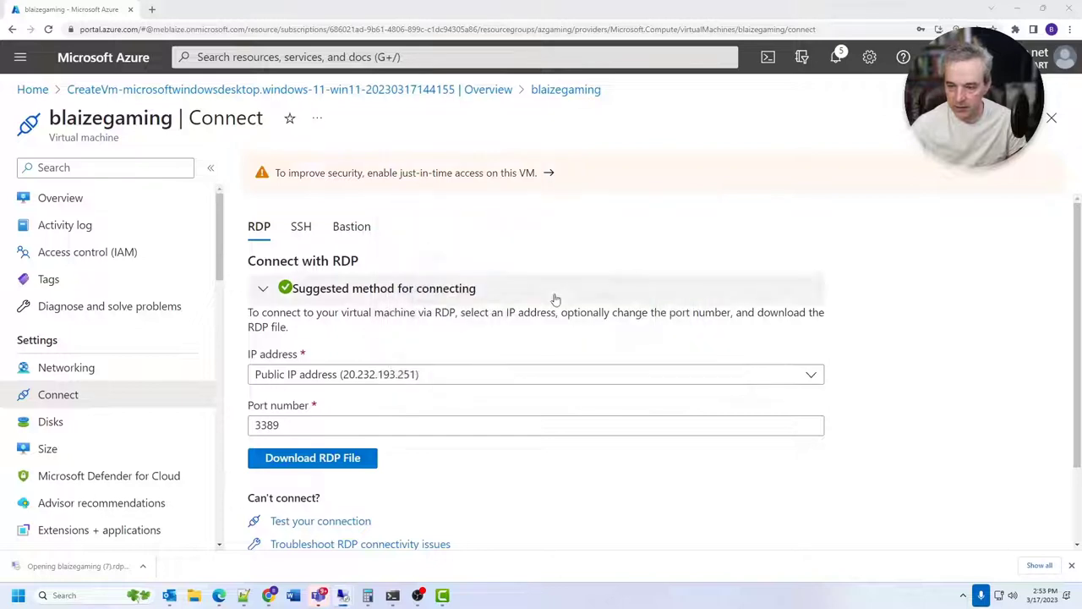
pyautogui.write('blaize')
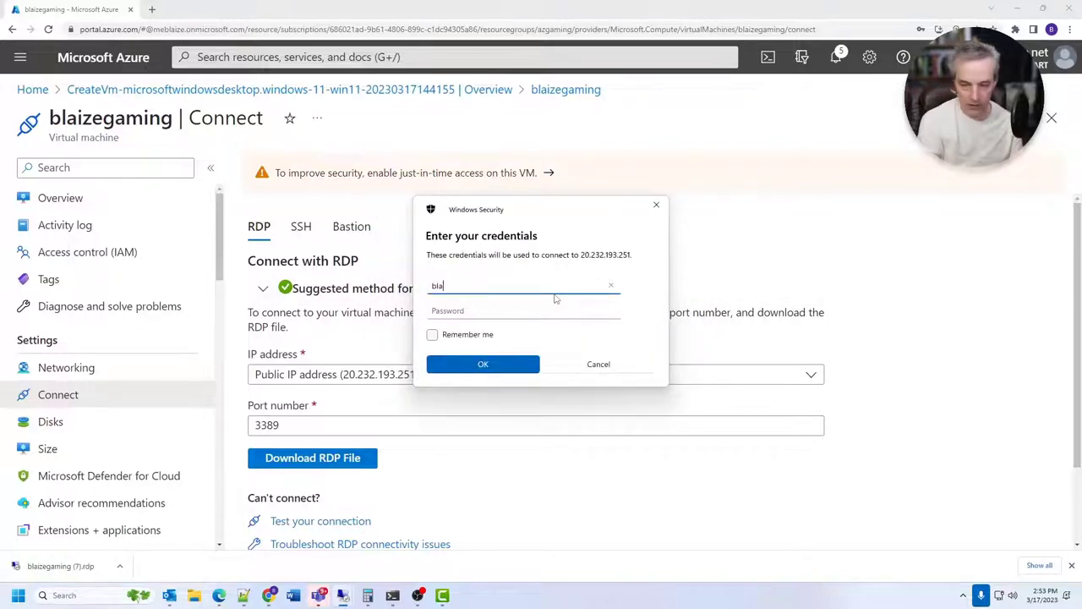
pyautogui.press('Tab')
pyautogui.write('••••••••••••')
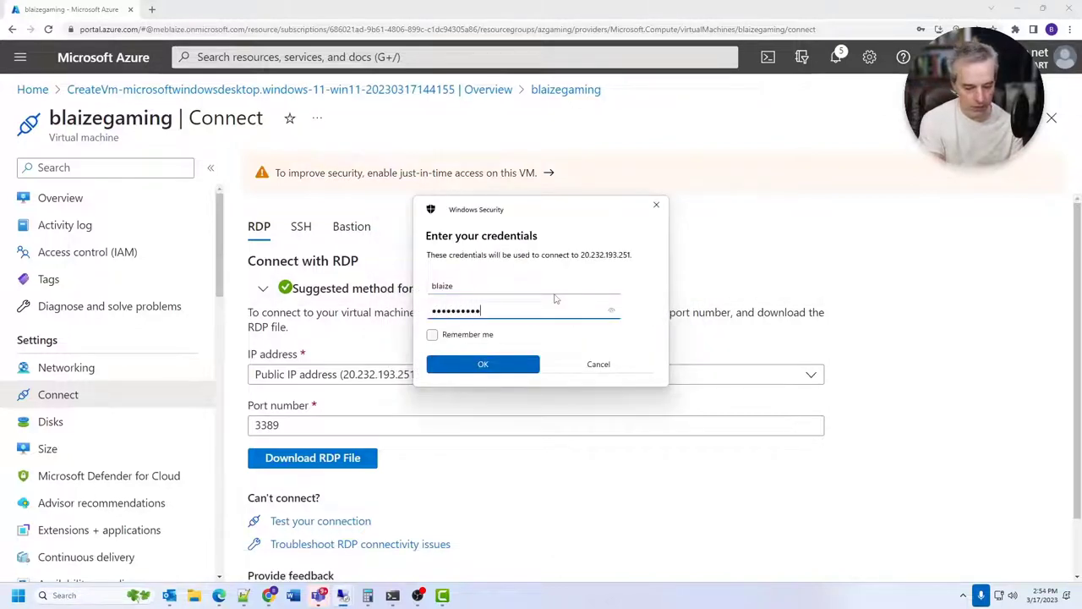
pyautogui.click(483, 364)
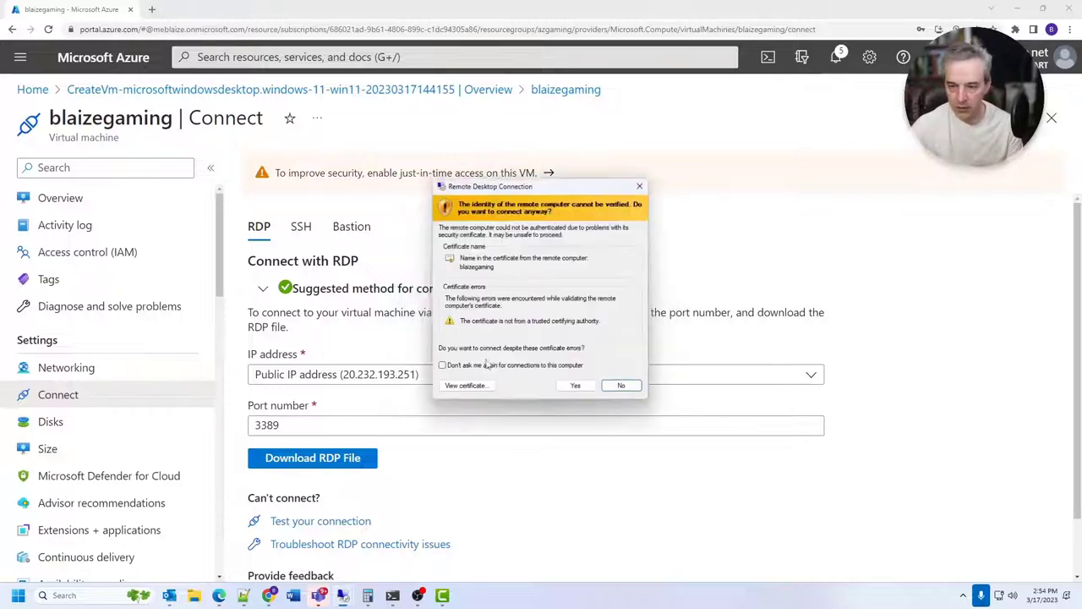
pyautogui.click(578, 387)
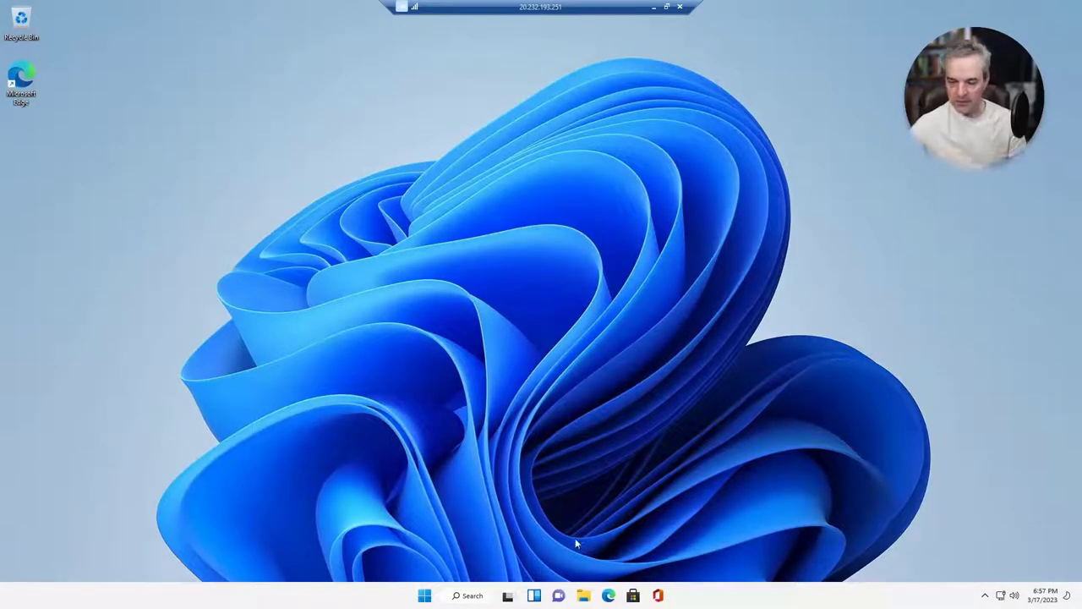
# - Examine the audio devices and the Display Controller in the remote machine's Device Manager, and close it
pyautogui.click(425, 595)
pyautogui.write('device')
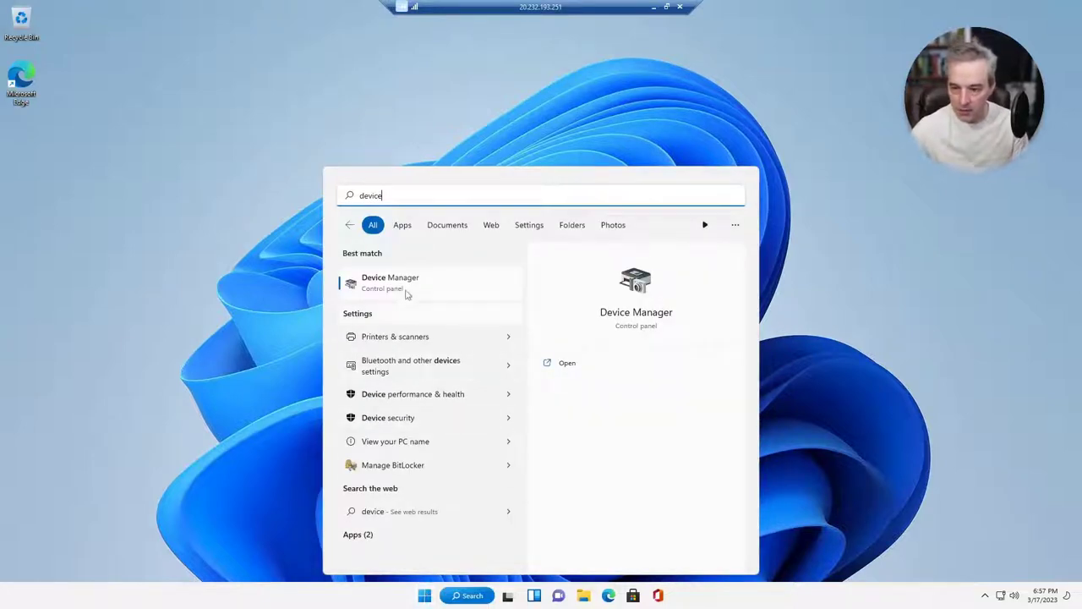
pyautogui.click(406, 284)
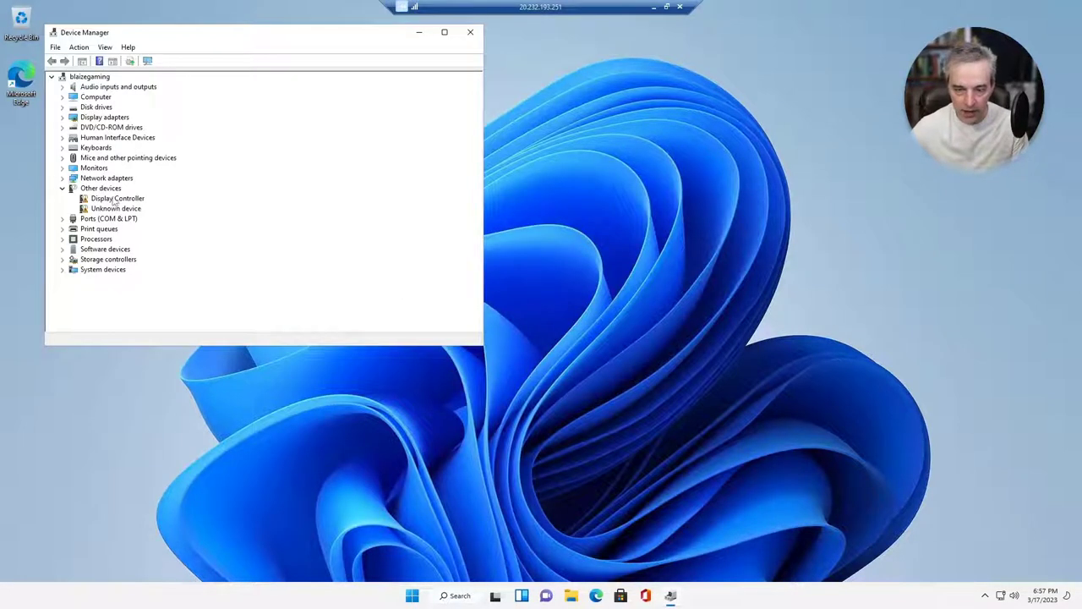
pyautogui.click(119, 199)
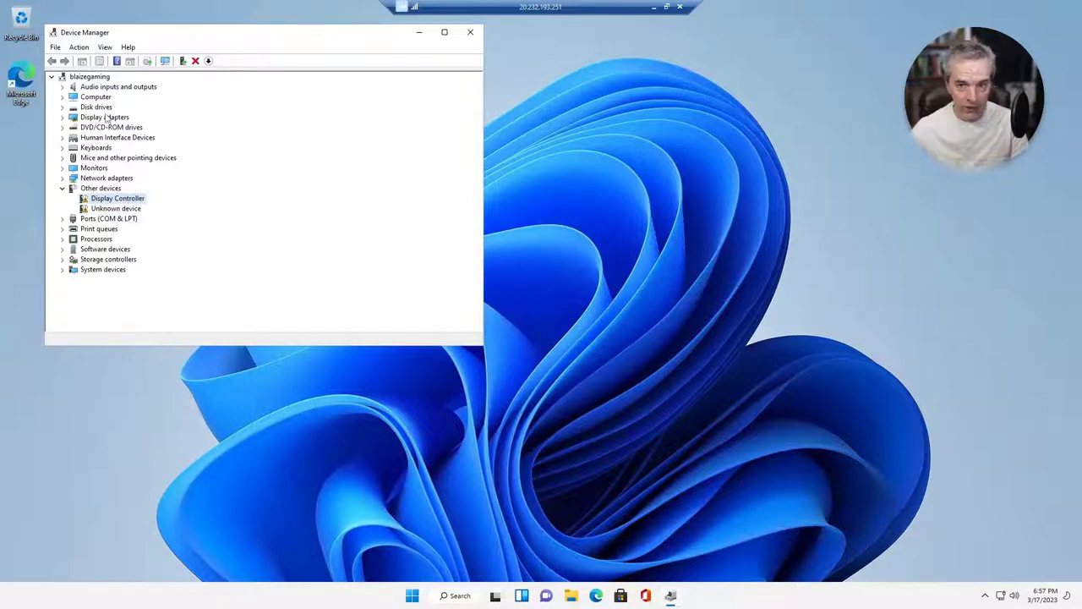
pyautogui.click(61, 87)
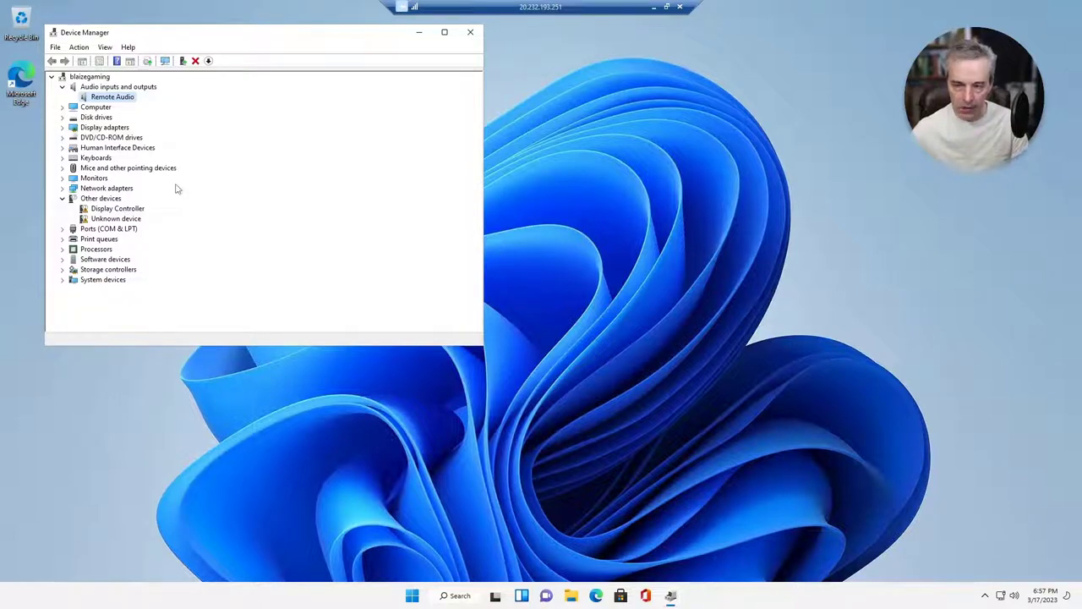
pyautogui.click(131, 209)
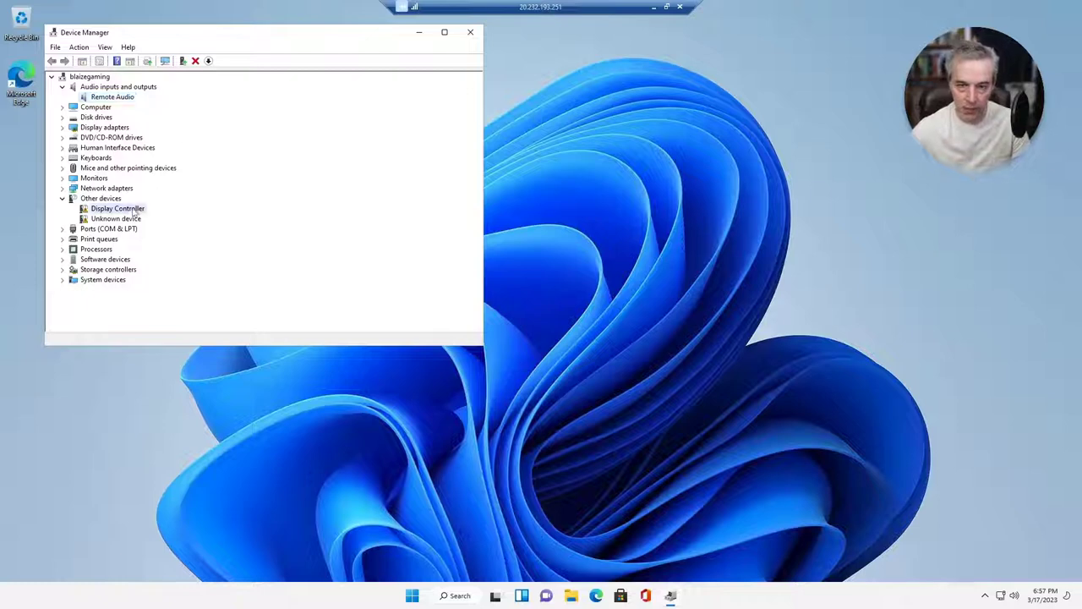
pyautogui.click(470, 32)
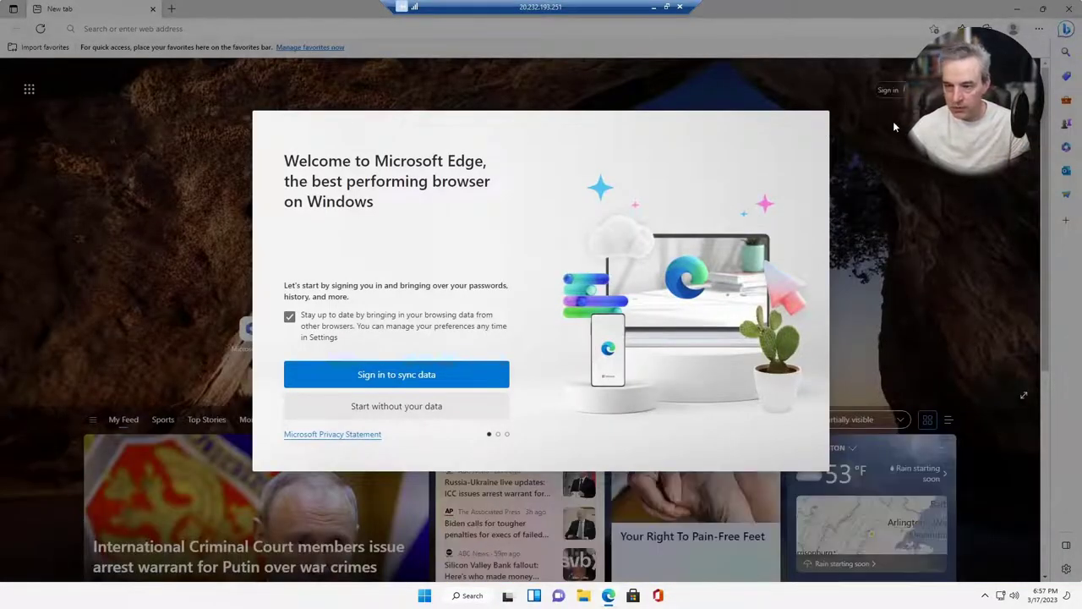
# - Complete the Microsoft Edge first-run setup without signing in to sync data
pyautogui.click(404, 420)
pyautogui.click(414, 417)
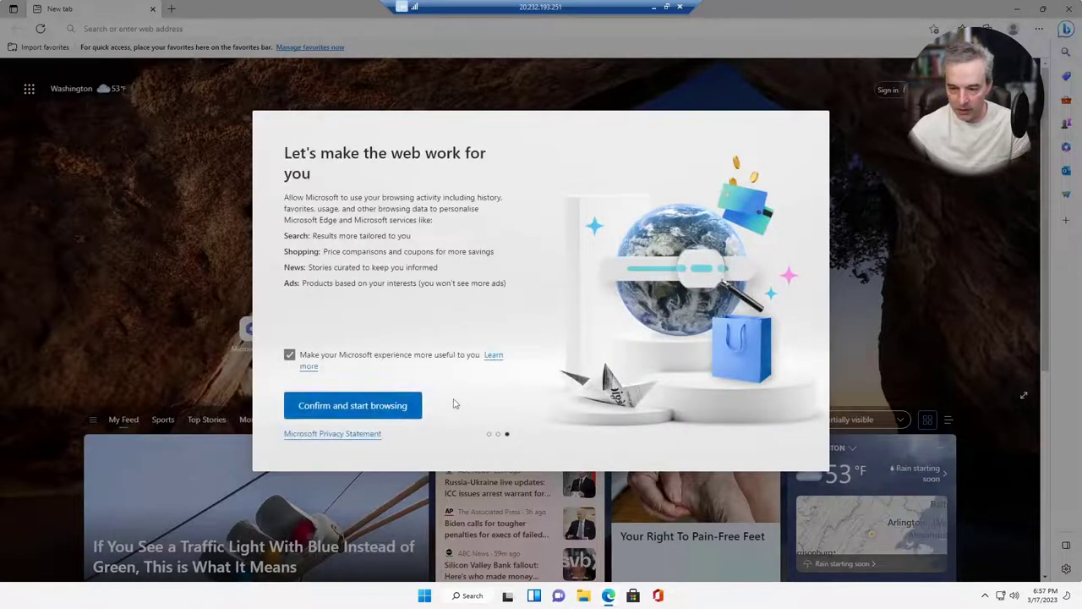
pyautogui.click(336, 408)
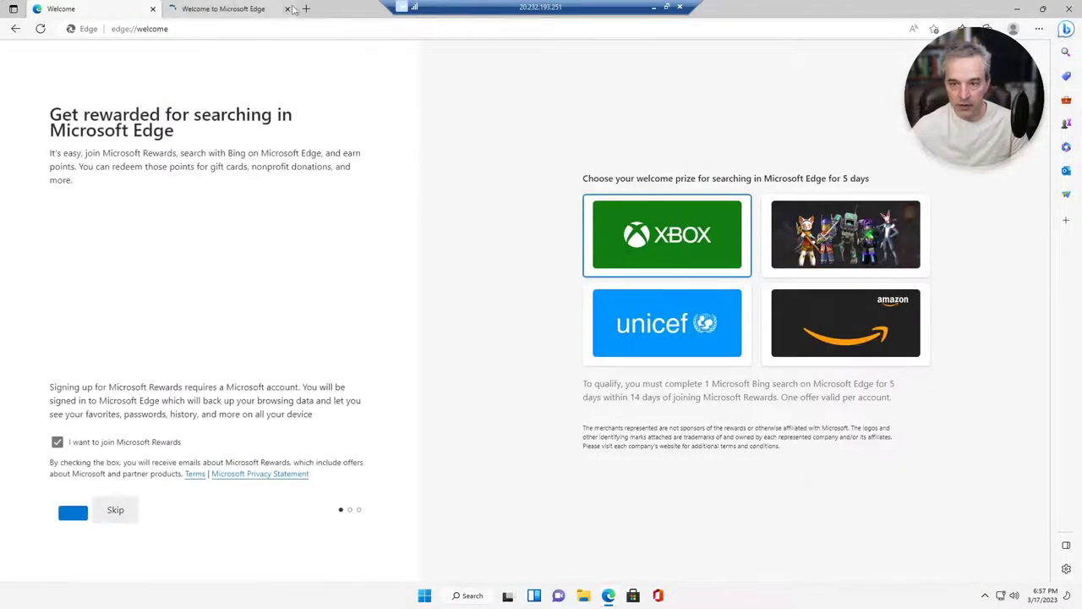
# - Search the web for nvidia
pyautogui.hotkey('ctrl', 'l')
pyautogui.press('BackSpace')
pyautogui.write('nvidei')
pyautogui.press('BackSpace')
pyautogui.press('BackSpace')
pyautogui.write('ia')
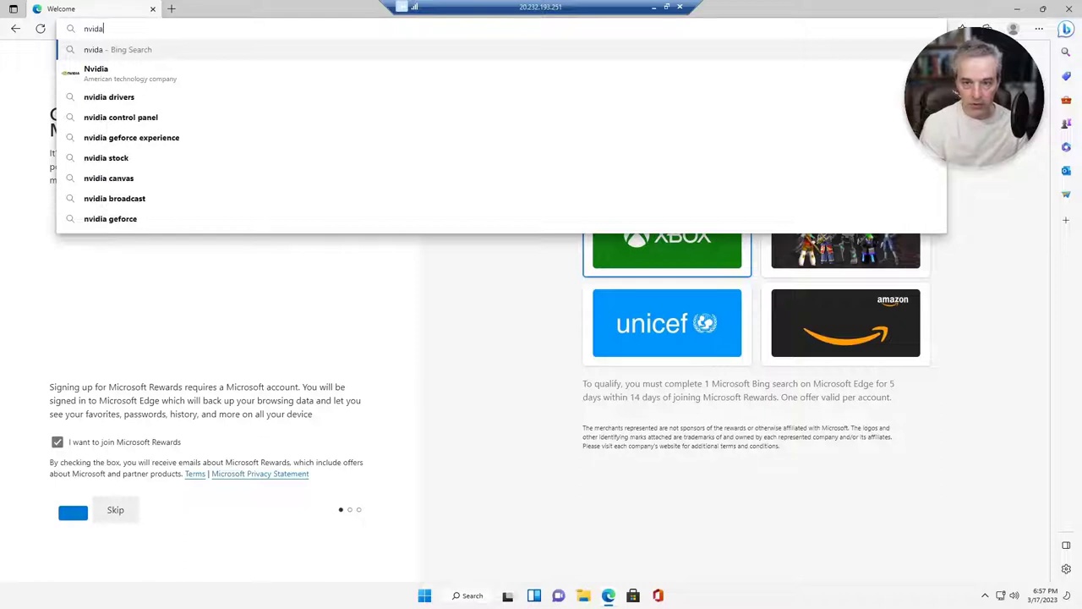
pyautogui.press('Return')
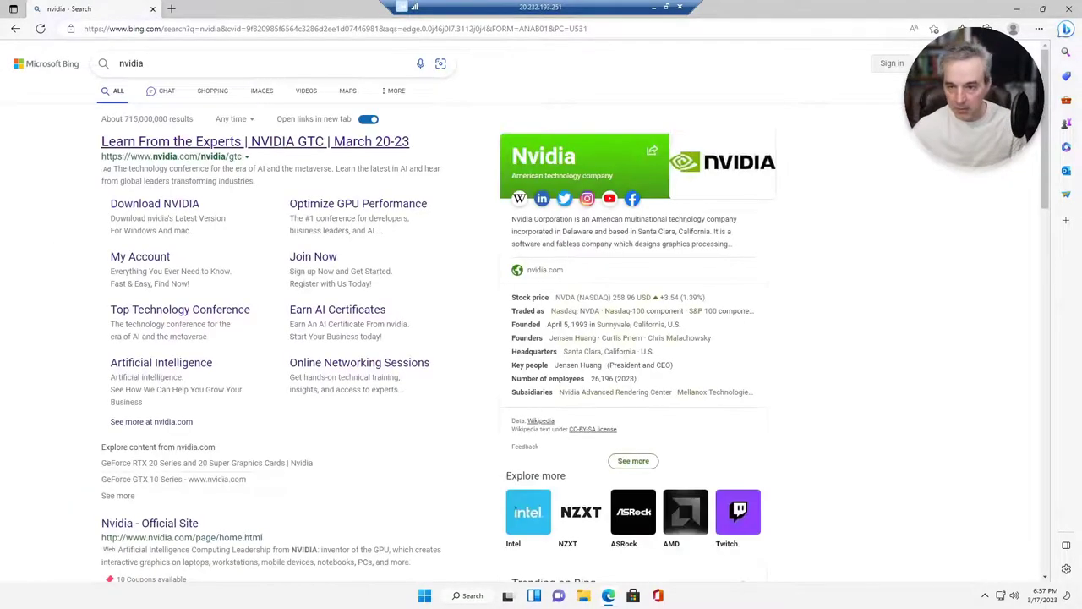
# - Open the official Nvidia site from the search results and go to its driver downloads page
pyautogui.click(199, 145)
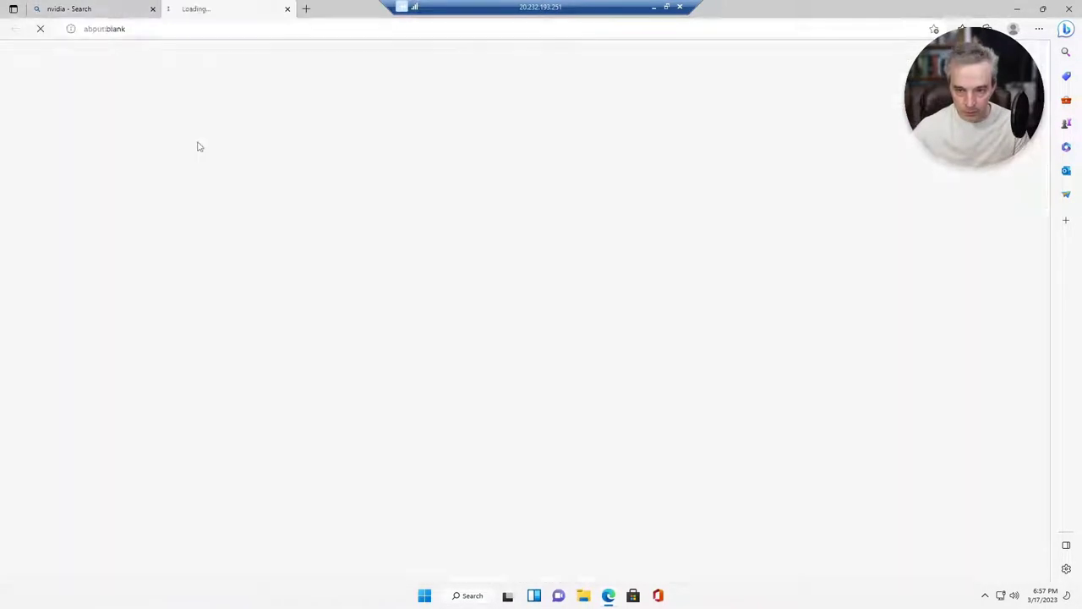
pyautogui.click(120, 8)
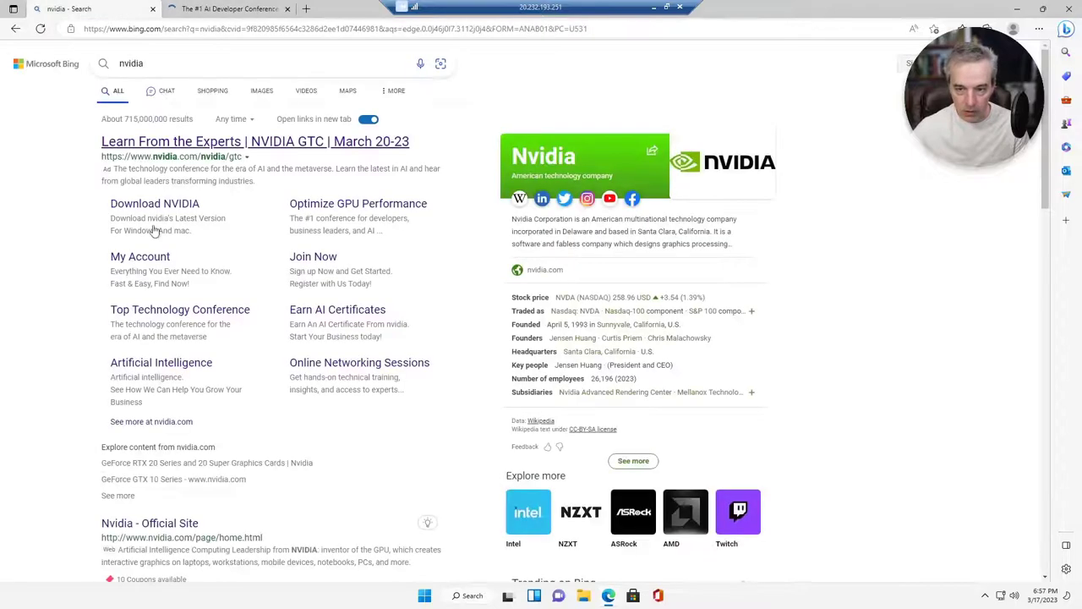
pyautogui.click(142, 520)
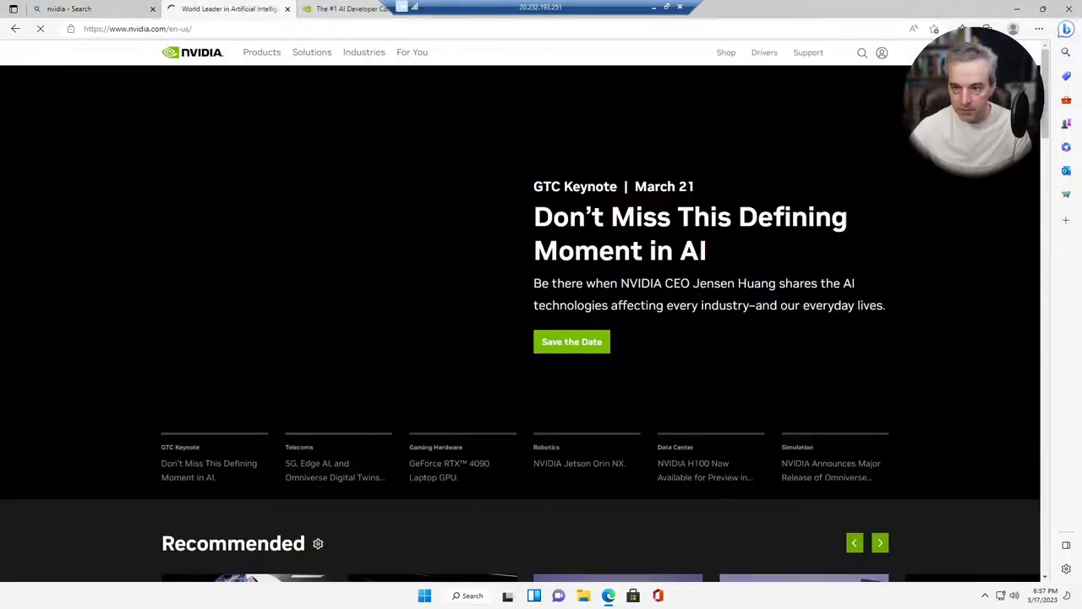
pyautogui.click(771, 55)
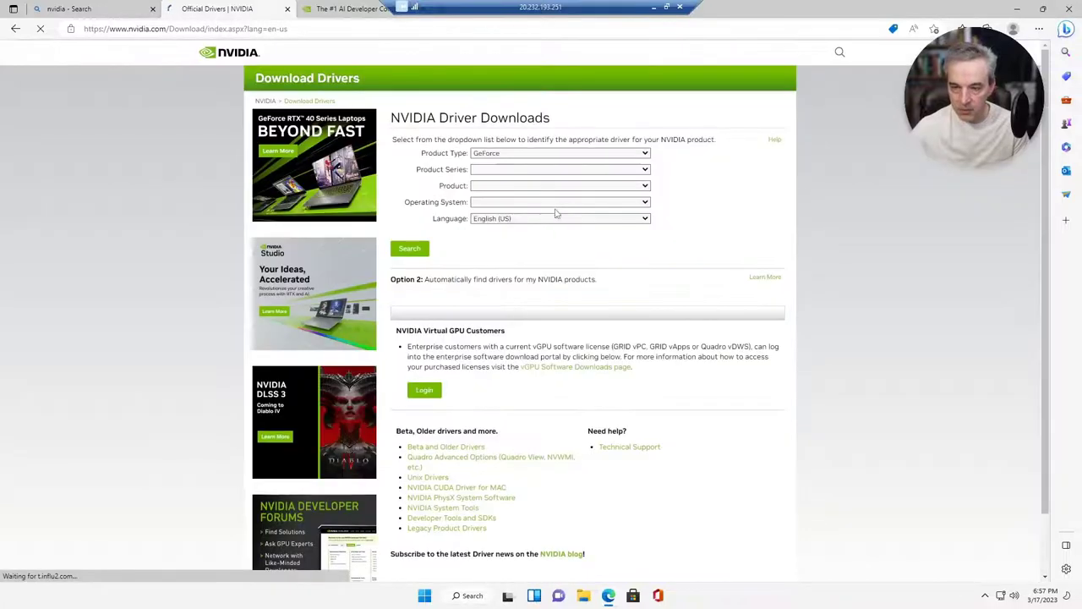
# - Choose product type Data Center / Tesla, product series P-Series and product Tesla P100 for the driver search
pyautogui.click(564, 155)
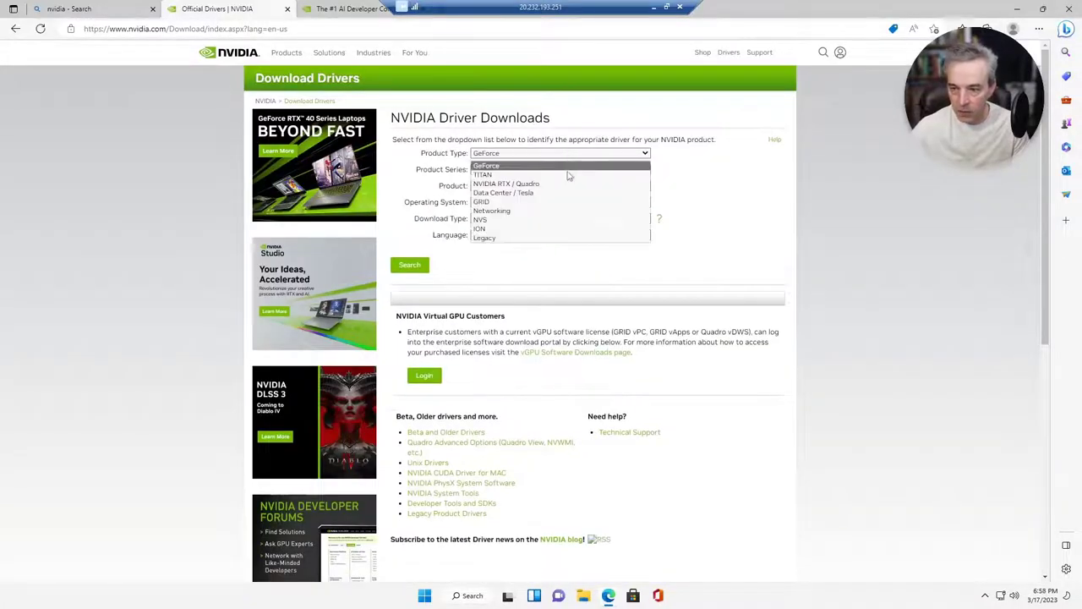
pyautogui.click(564, 193)
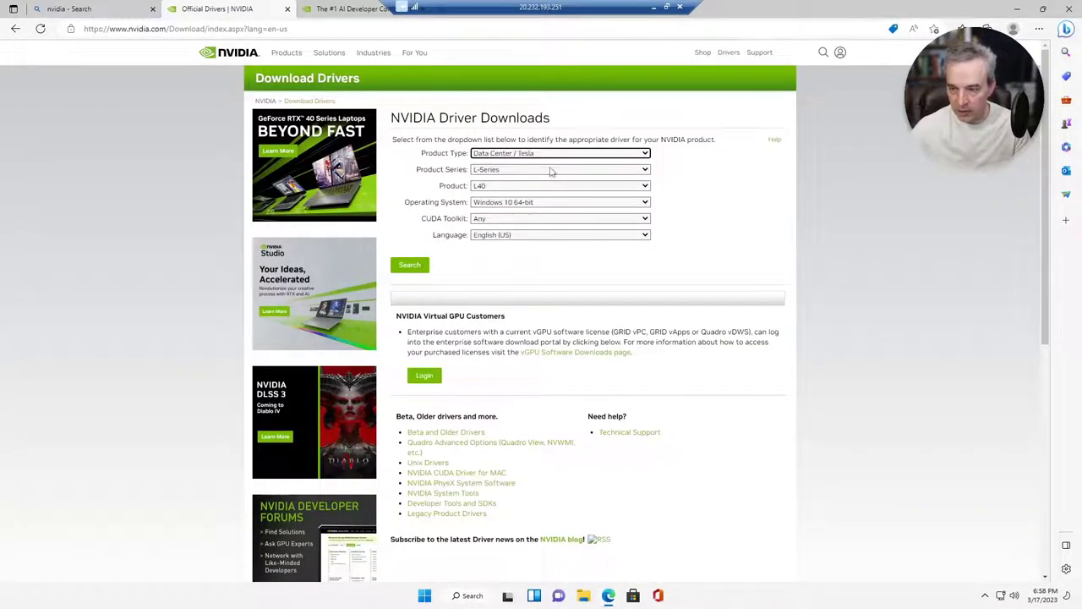
pyautogui.click(551, 170)
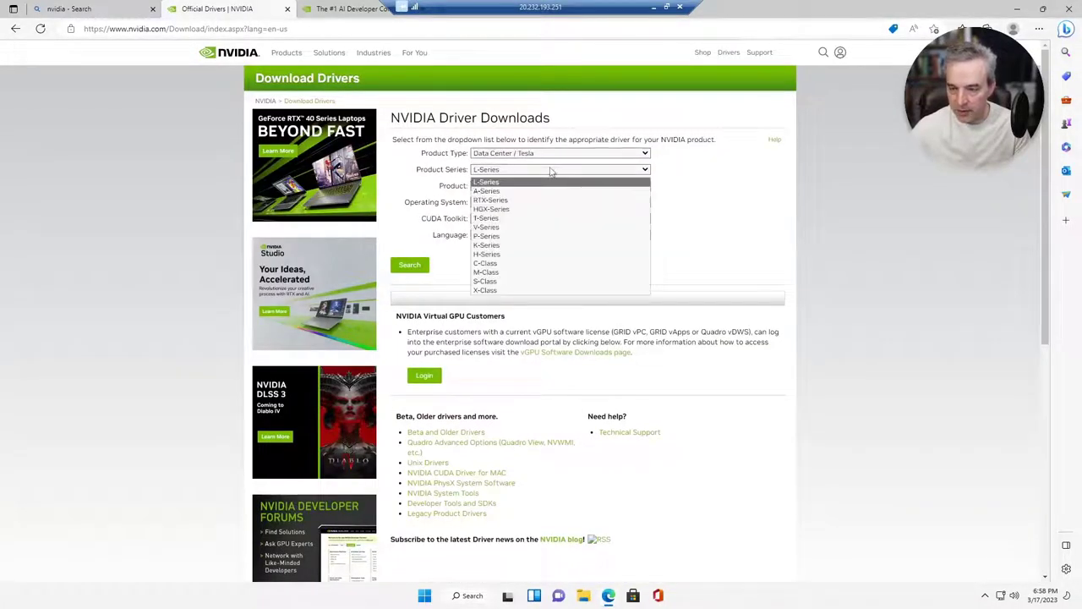
pyautogui.click(547, 237)
pyautogui.click(548, 187)
pyautogui.click(547, 188)
# - Set the operating system to Windows 11 and search for the matching driver
pyautogui.click(558, 204)
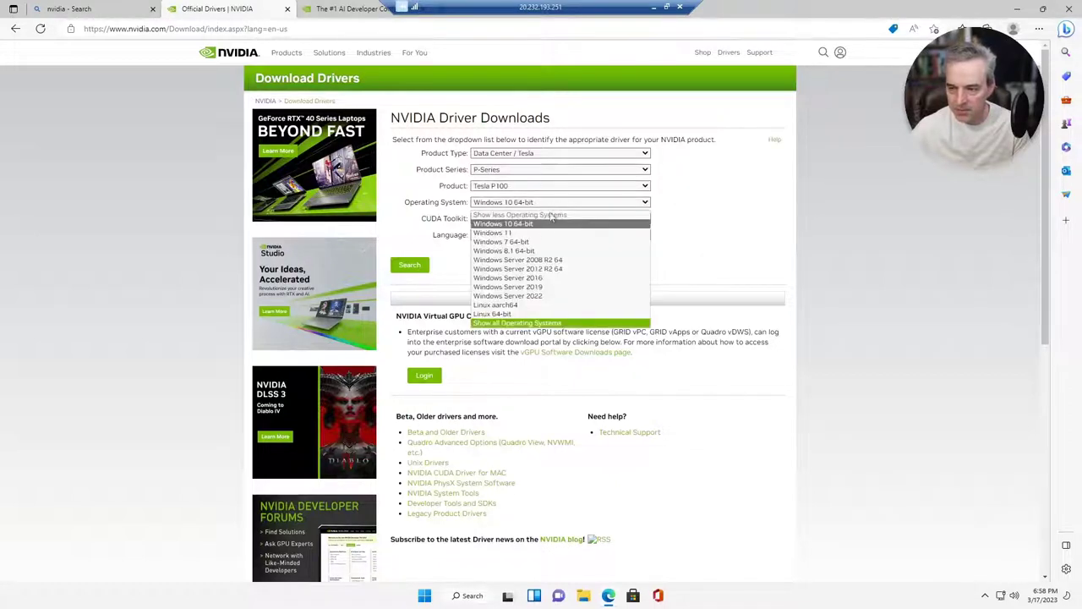
pyautogui.click(527, 223)
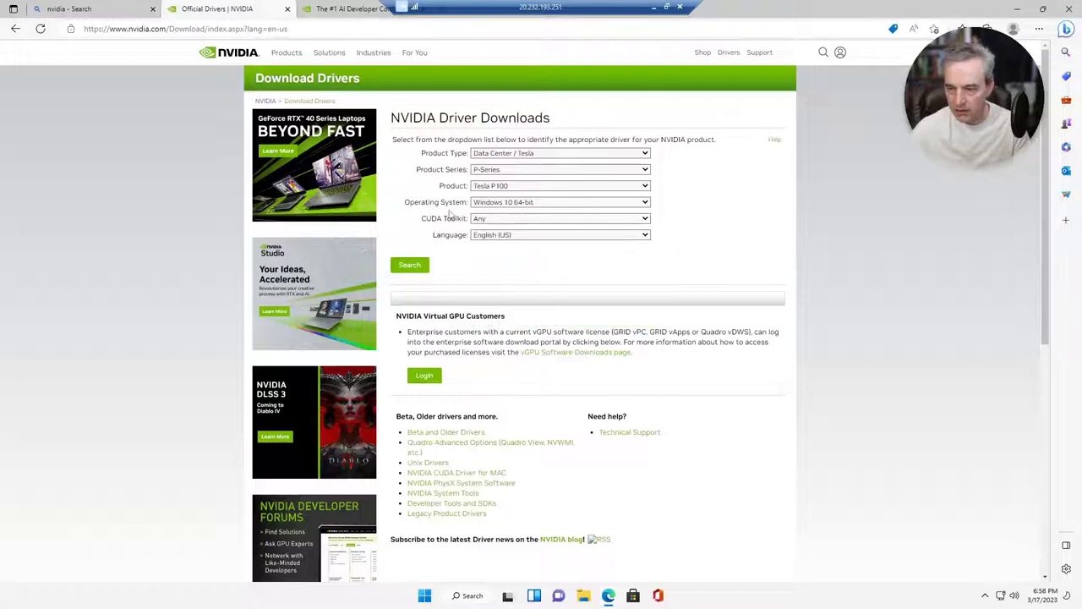
pyautogui.press('Down')
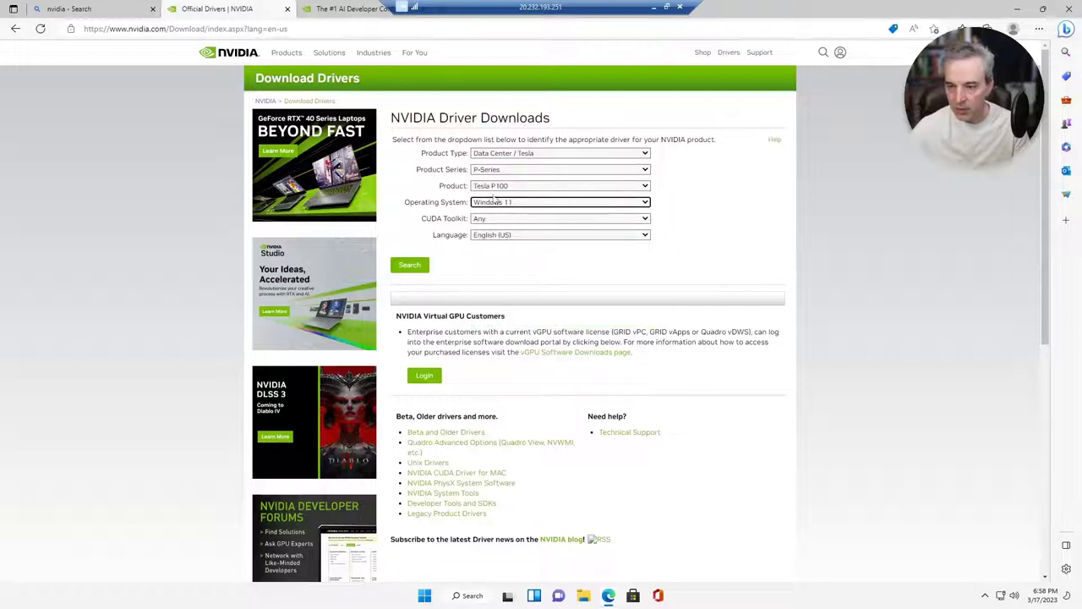
pyautogui.click(410, 265)
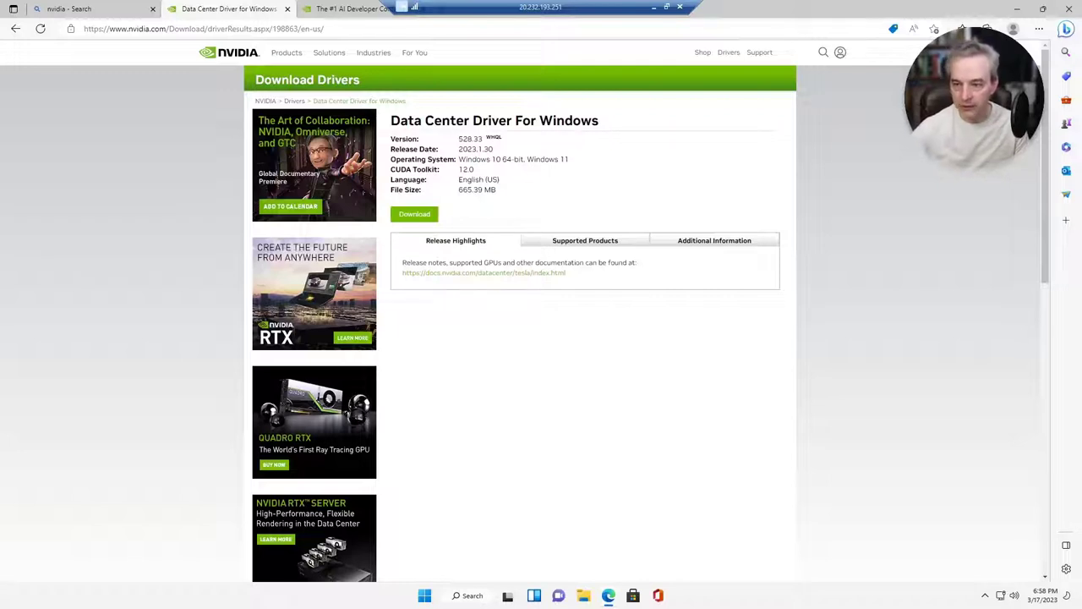
# - Download the Data Center Driver for Windows 528.33, agreeing to the license, and close the NVIDIA installer once the installation has finished
pyautogui.moveTo(640, 120); pyautogui.dragTo(508, 121)
pyautogui.click(417, 136)
pyautogui.moveTo(399, 121)
pyautogui.mouseDown()
pyautogui.moveTo(600, 121)
pyautogui.moveTo(415, 106)
pyautogui.mouseUp()
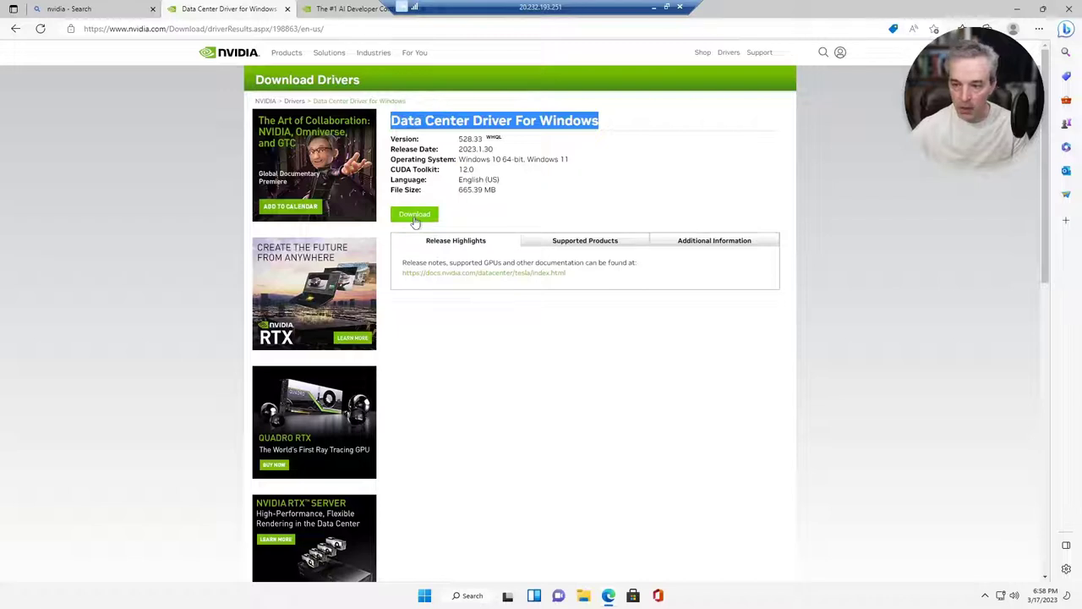
pyautogui.click(415, 217)
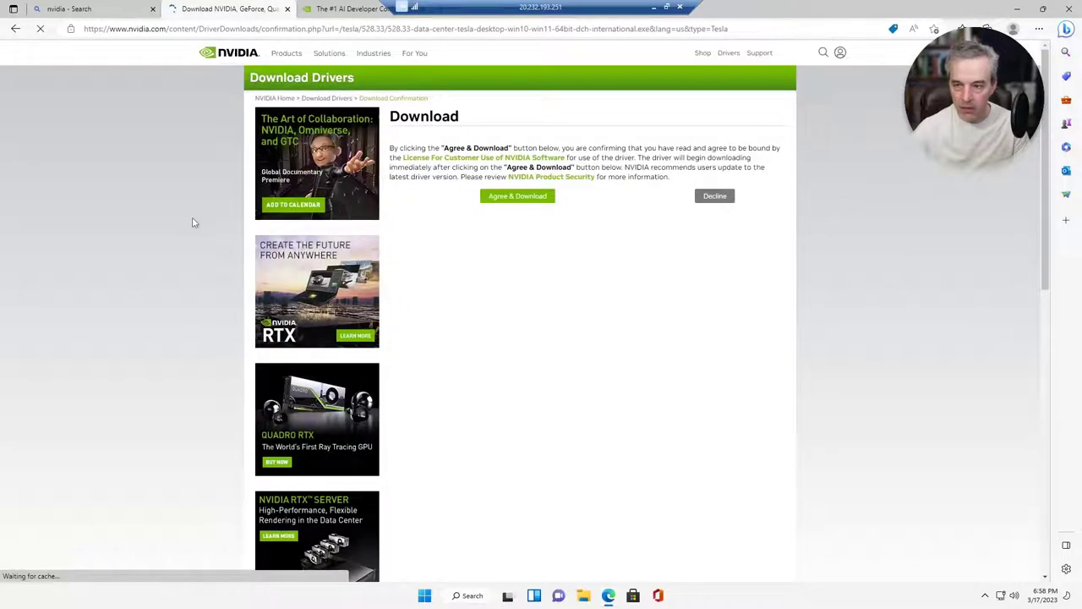
pyautogui.click(519, 197)
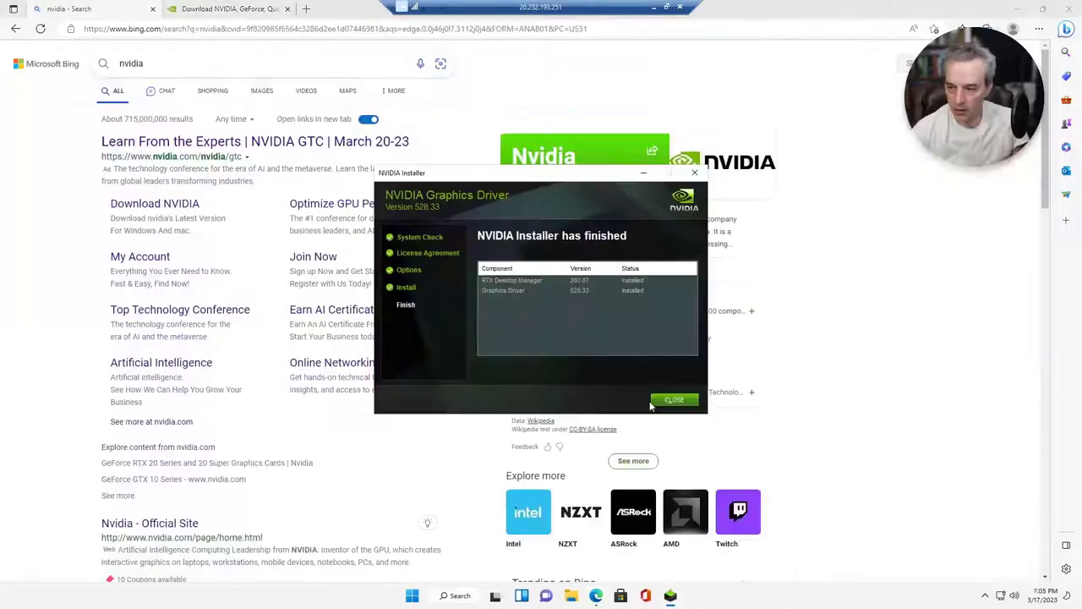
pyautogui.click(674, 399)
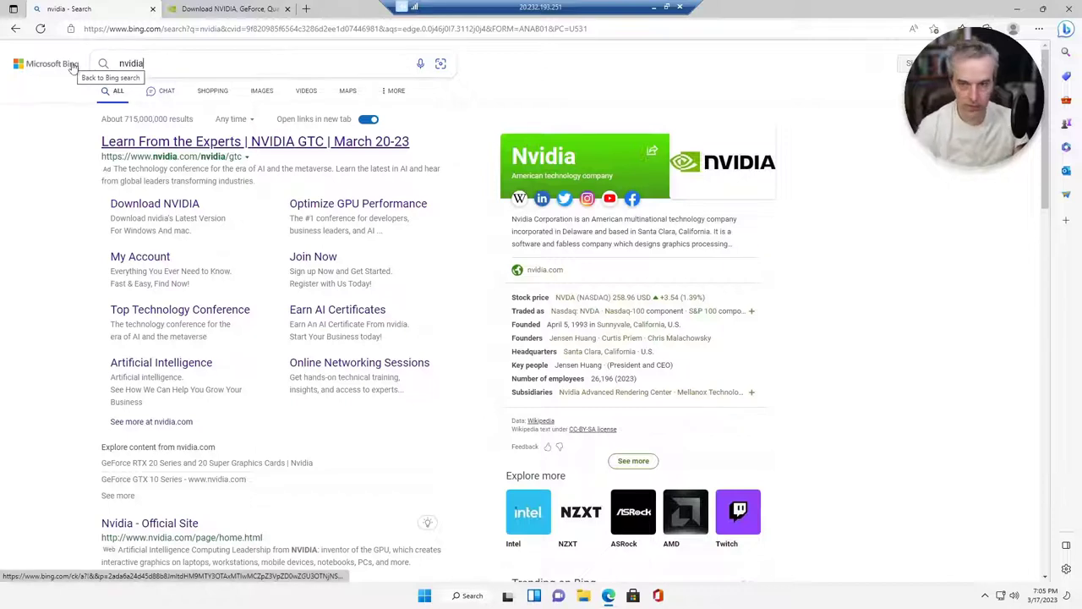
# - Search the web for virtual sound card
pyautogui.press('Tab')
pyautogui.write('vi')
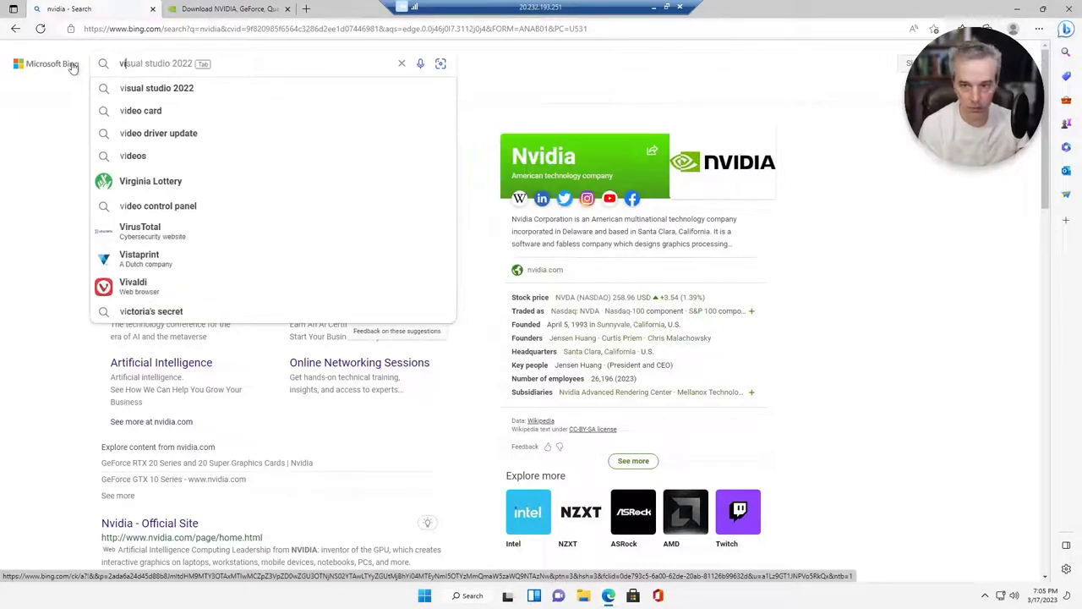
pyautogui.write('rtual soun')
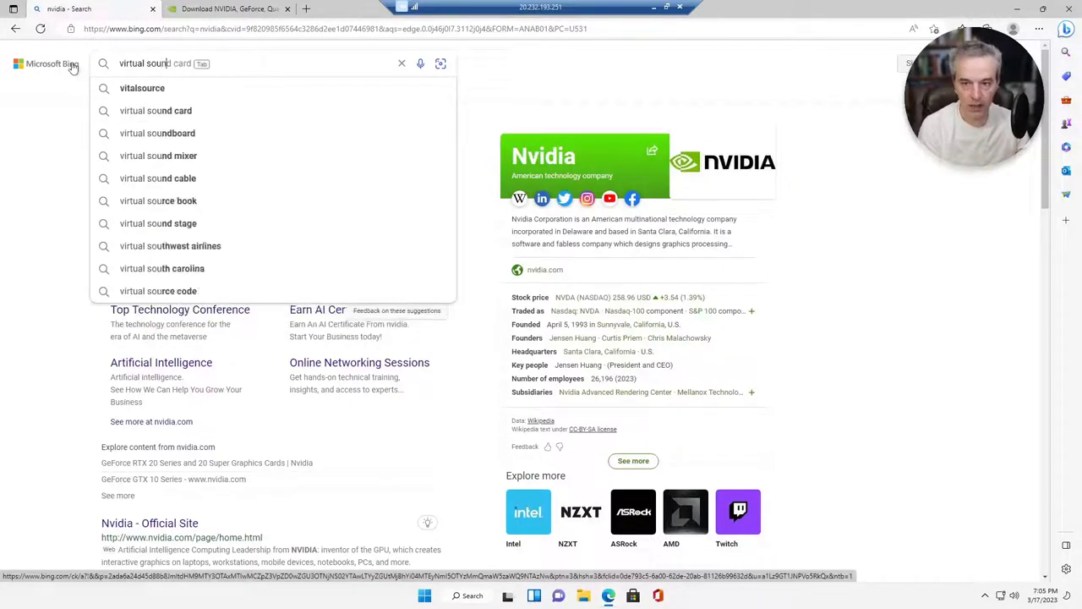
pyautogui.write('d card')
pyautogui.press('Return')
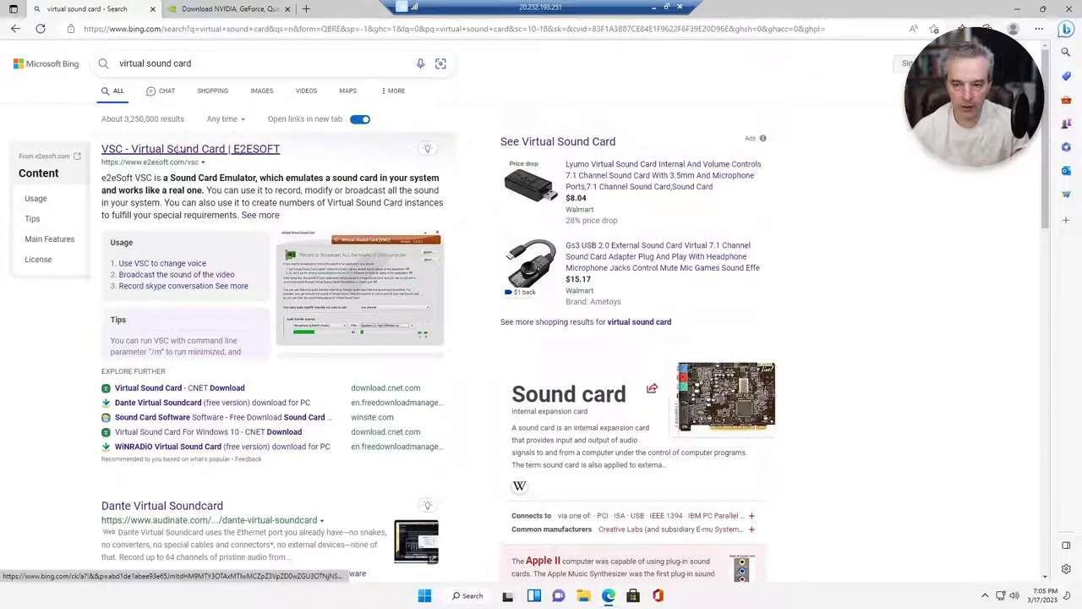
# - Open the E2ESOFT VSC - Virtual Sound Card page from the results and download its installer, dismissing the ad
pyautogui.click(241, 150)
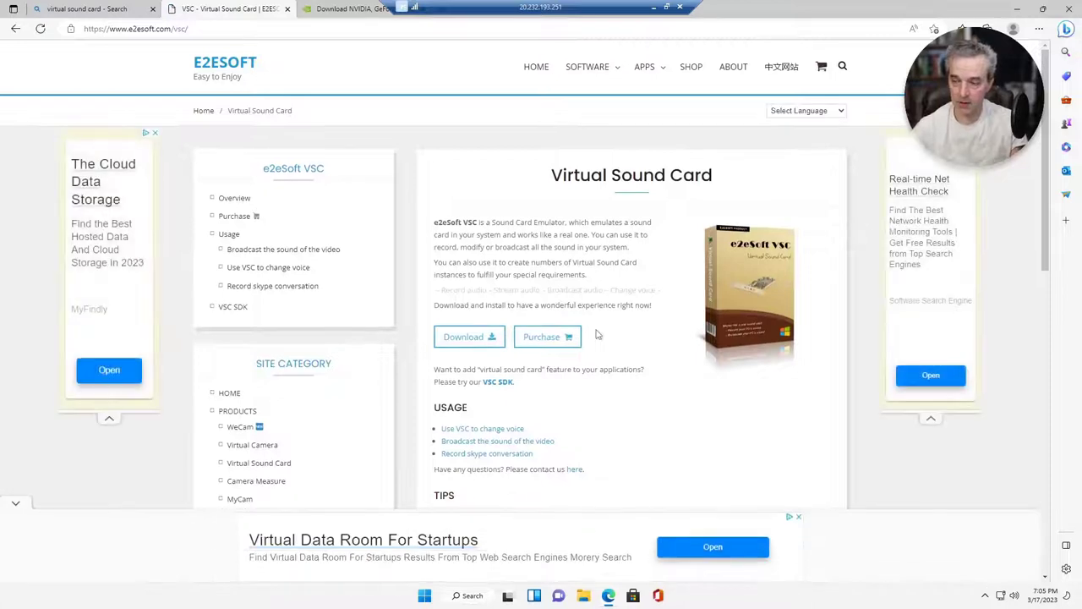
pyautogui.click(465, 338)
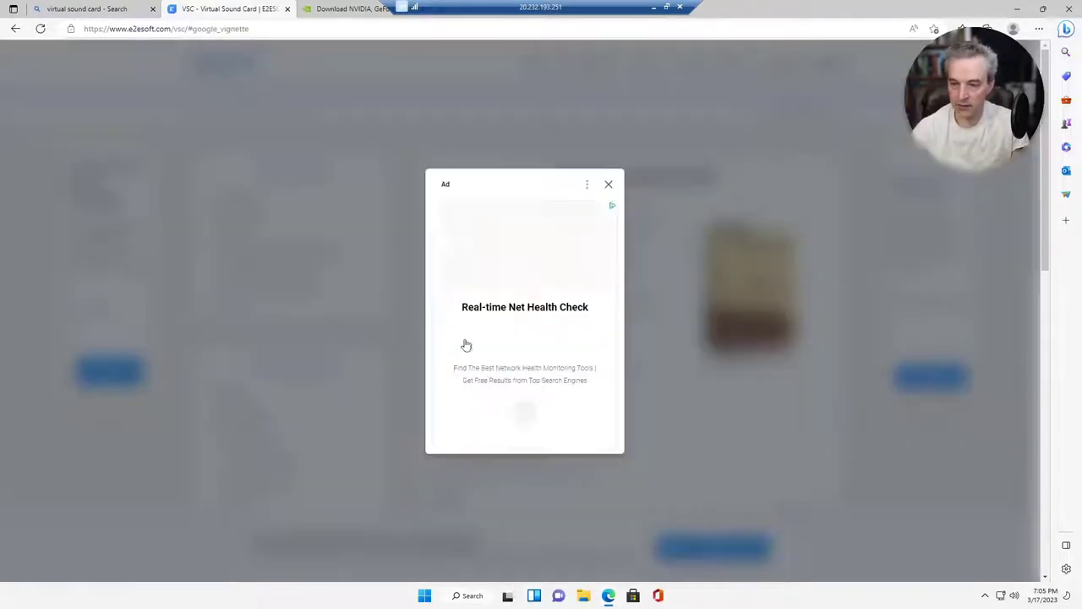
pyautogui.click(608, 184)
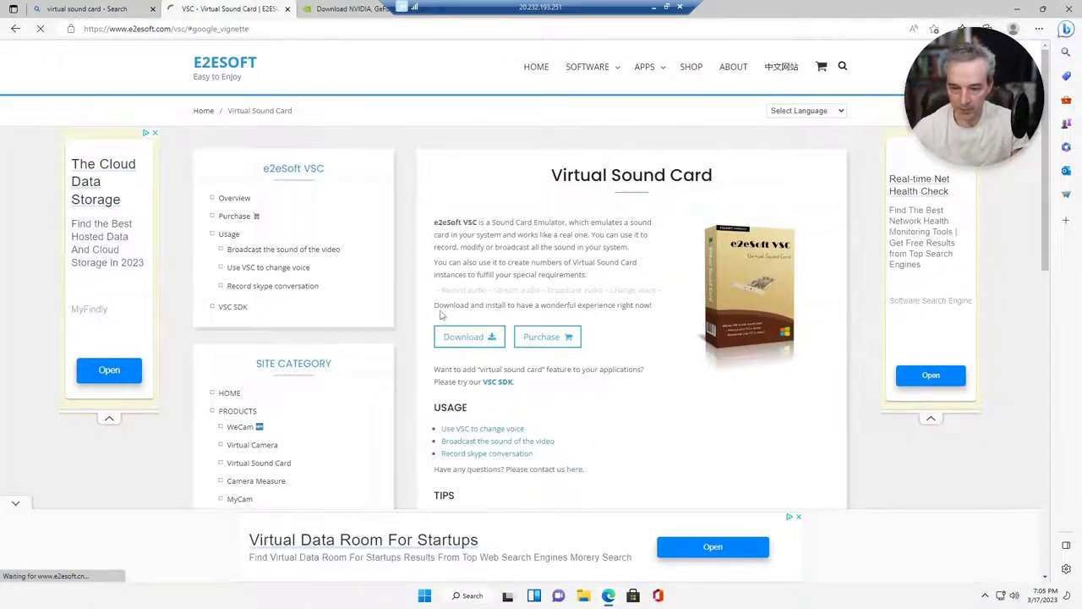
pyautogui.click(454, 338)
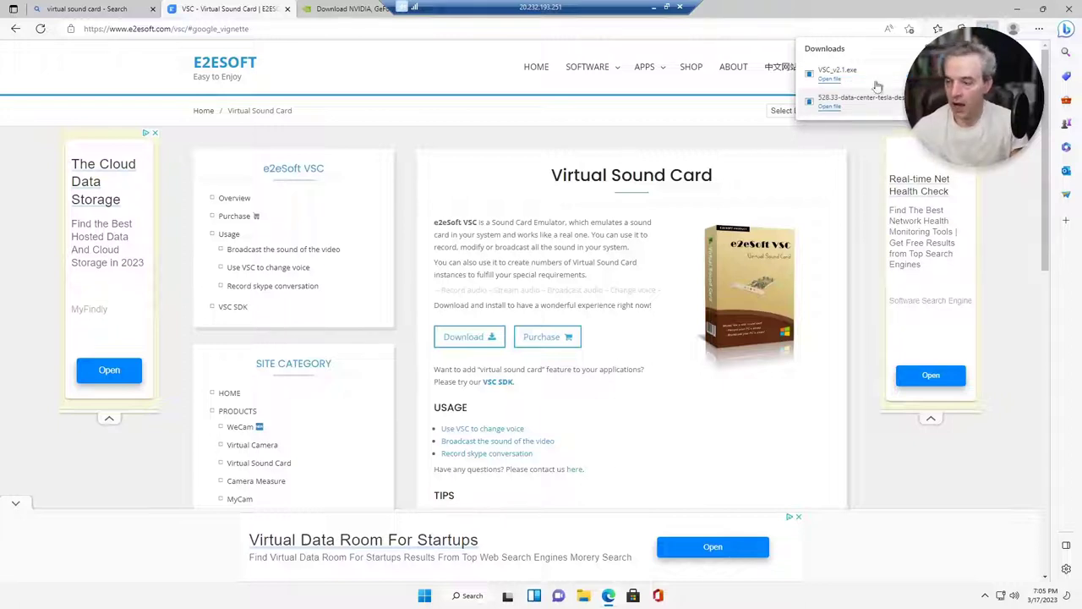
# - Run VSC_v2.1.exe and install e2eSoft VSC 2.1 in English, accepting the license agreement and keeping the default destination folder
pyautogui.click(833, 73)
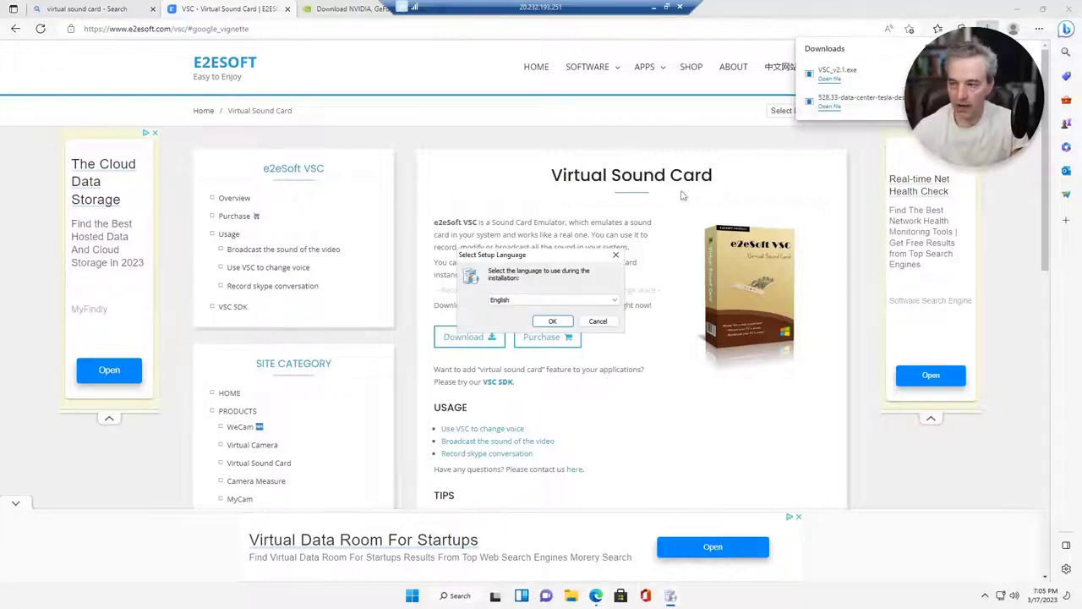
pyautogui.click(550, 322)
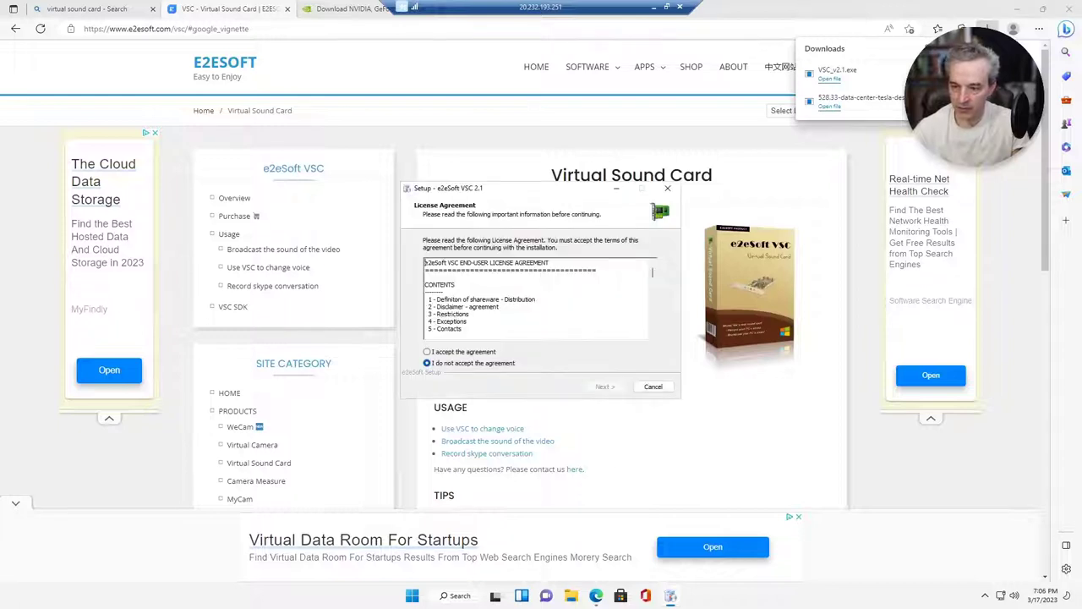
pyautogui.click(478, 351)
pyautogui.click(607, 386)
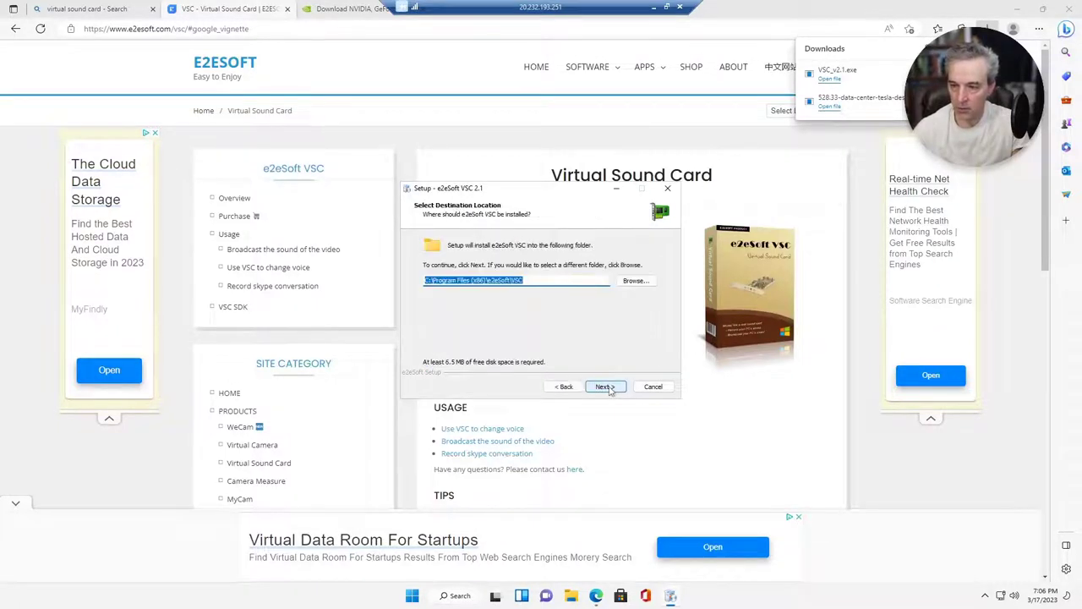
pyautogui.click(604, 387)
pyautogui.click(603, 386)
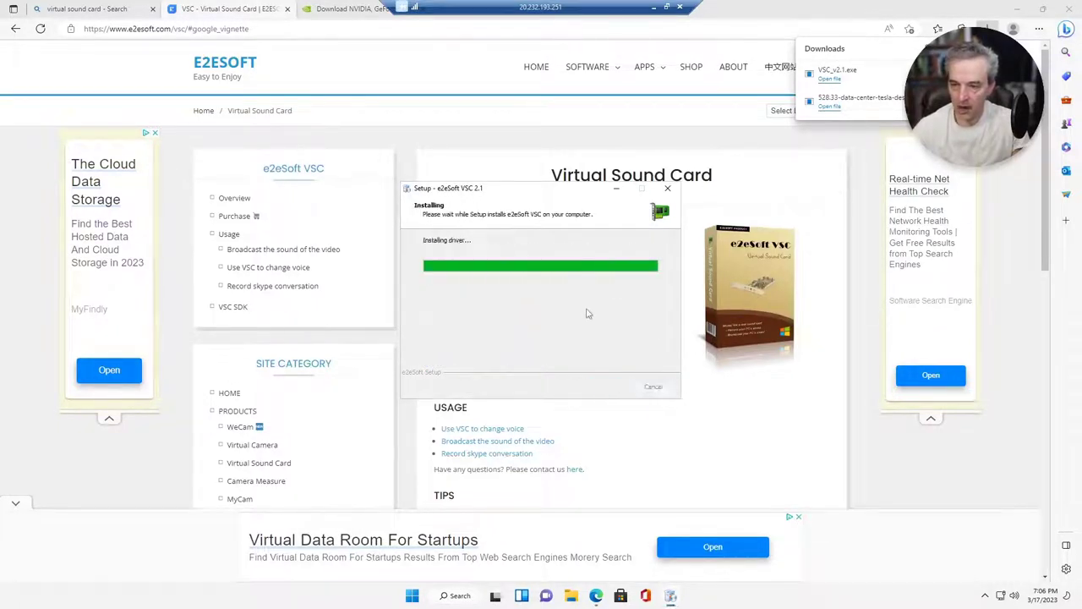
pyautogui.click(606, 385)
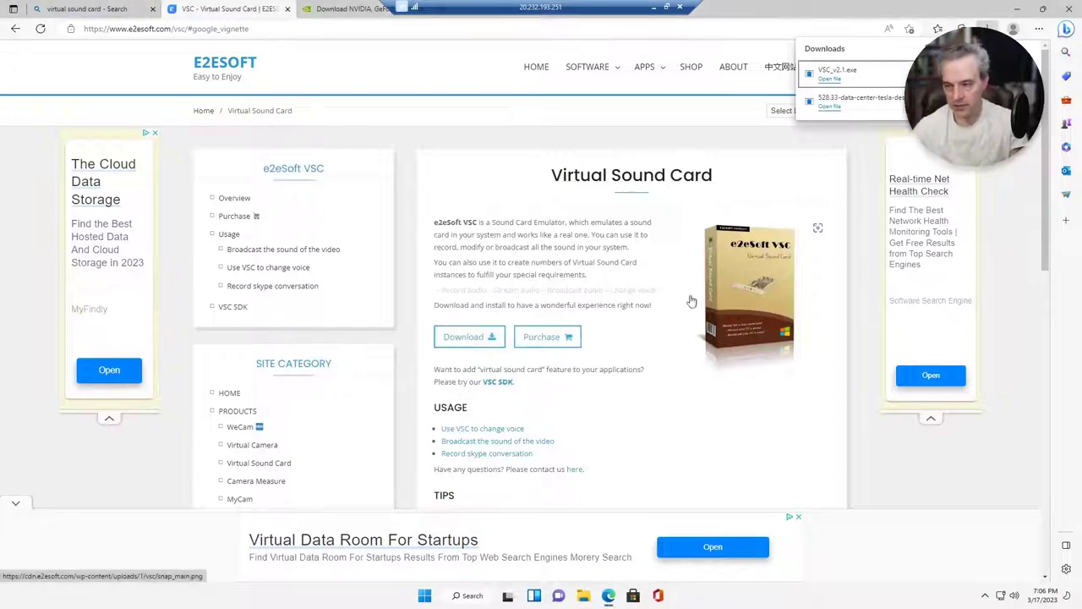
pyautogui.click(718, 123)
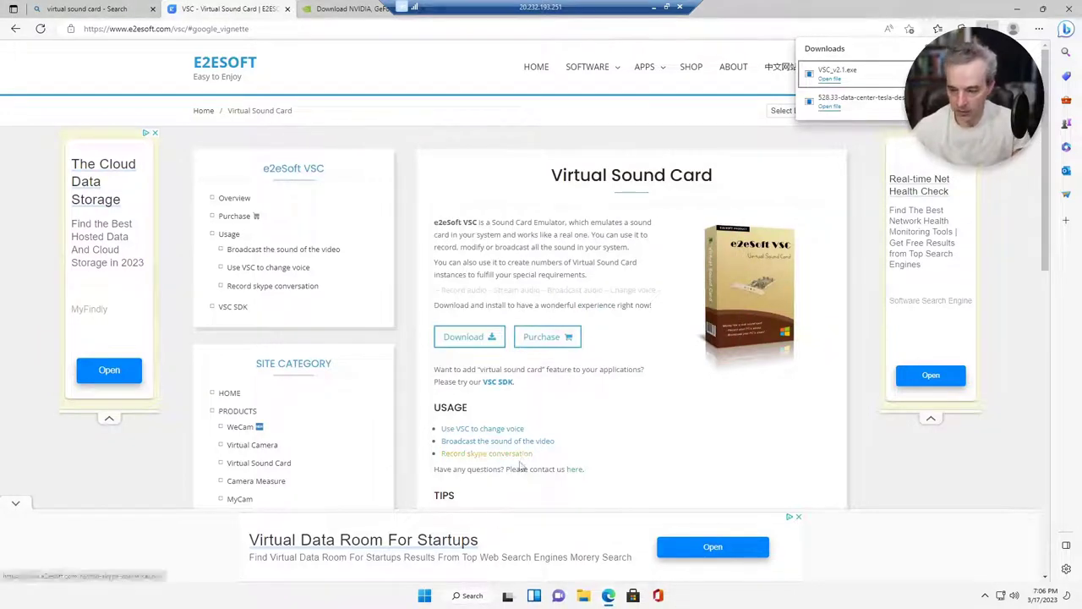
# - Open Device Manager and examine the audio inputs and outputs and the sound, video and game controllers
pyautogui.click(426, 597)
pyautogui.write('device')
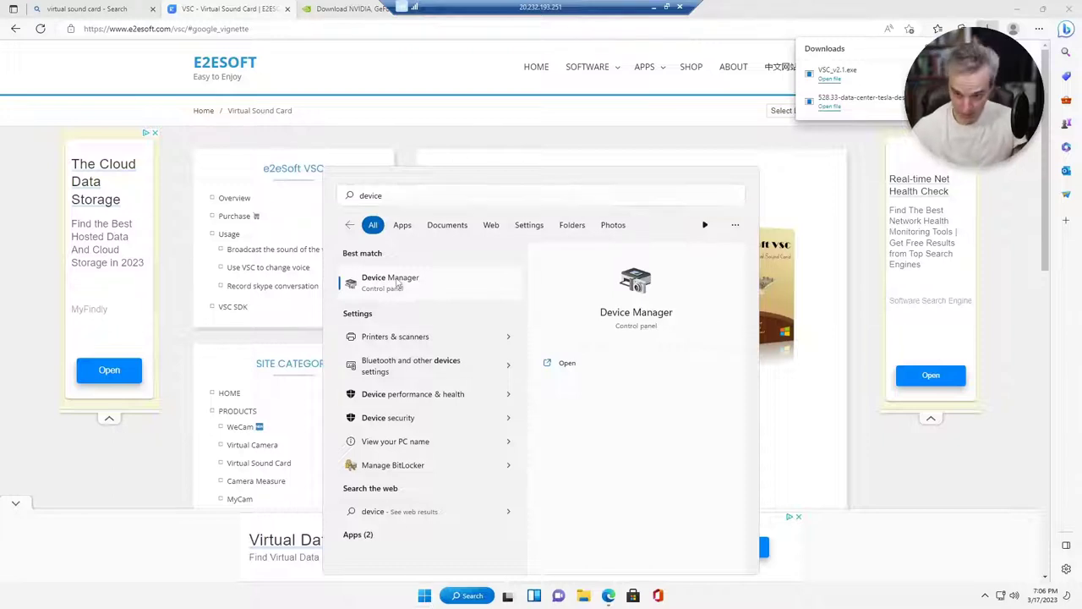
pyautogui.press('Return')
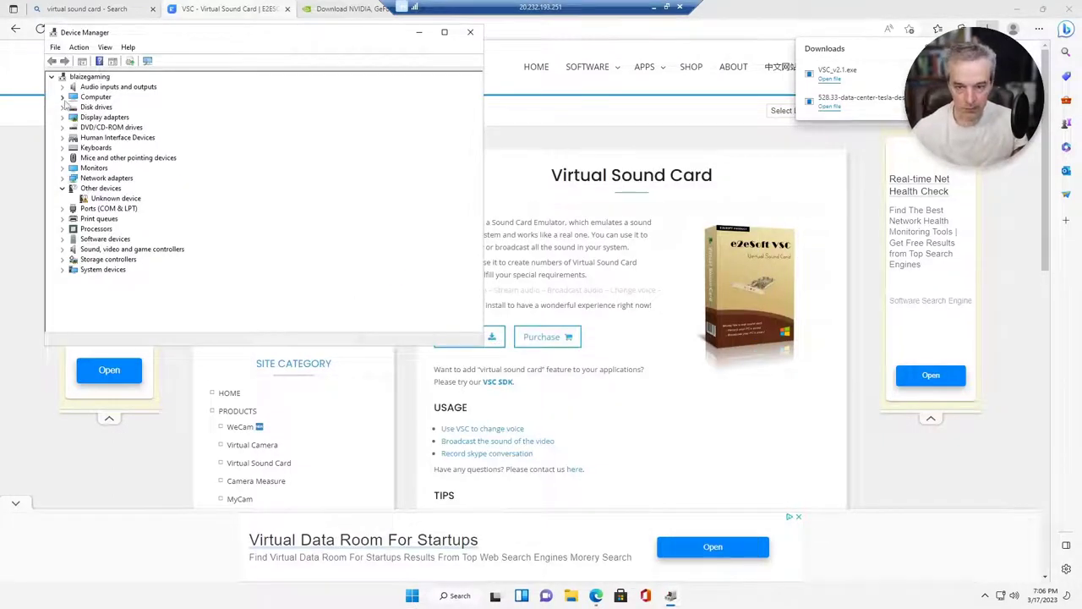
pyautogui.click(62, 87)
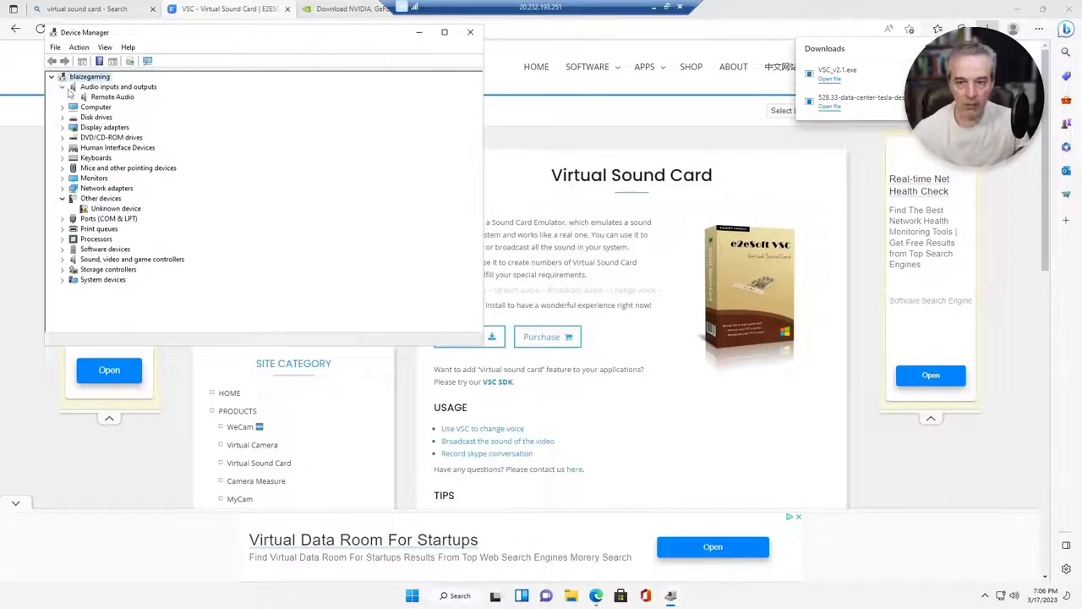
pyautogui.click(63, 259)
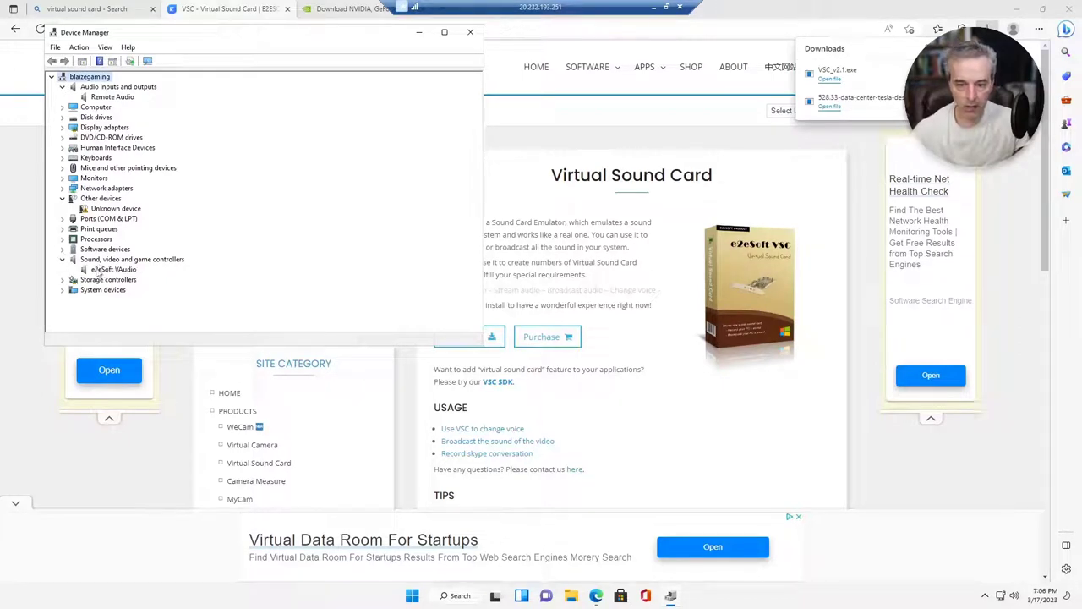
pyautogui.click(123, 269)
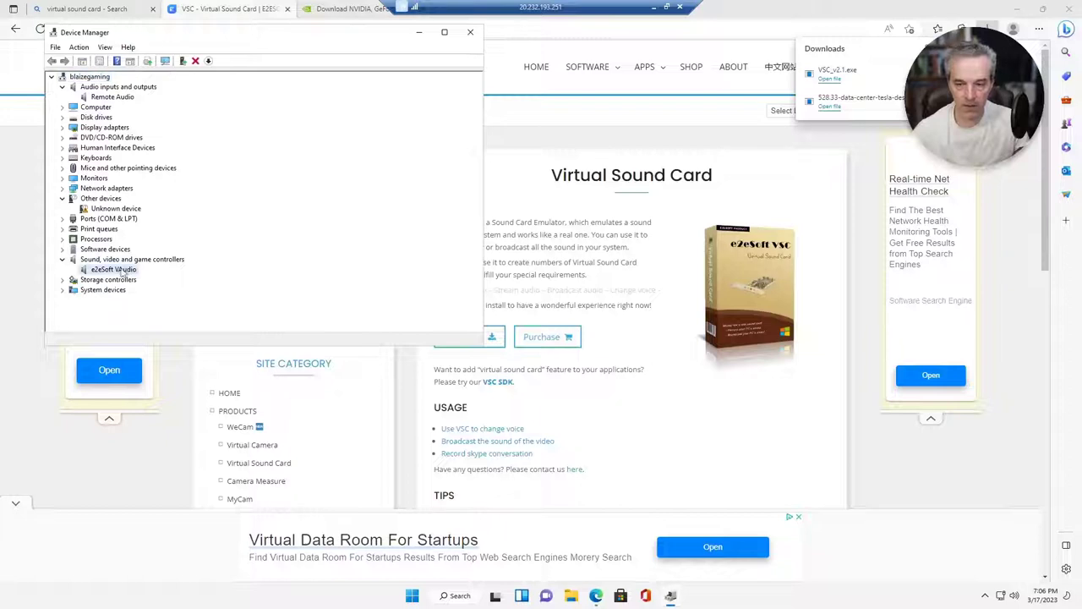
# - Examine the display adapters in Device Manager
pyautogui.click(62, 127)
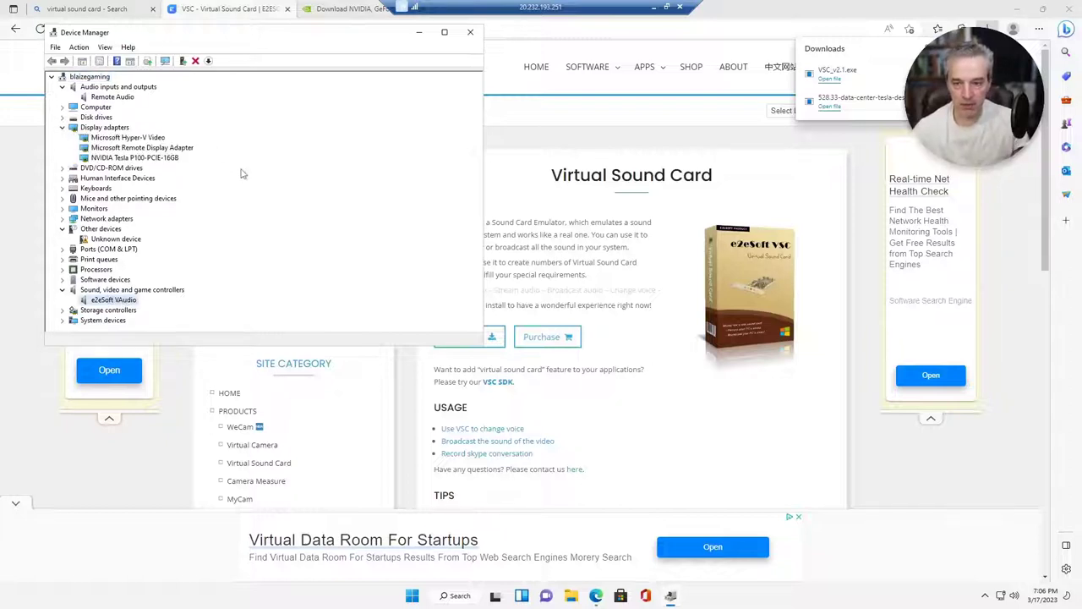
pyautogui.click(1025, 233)
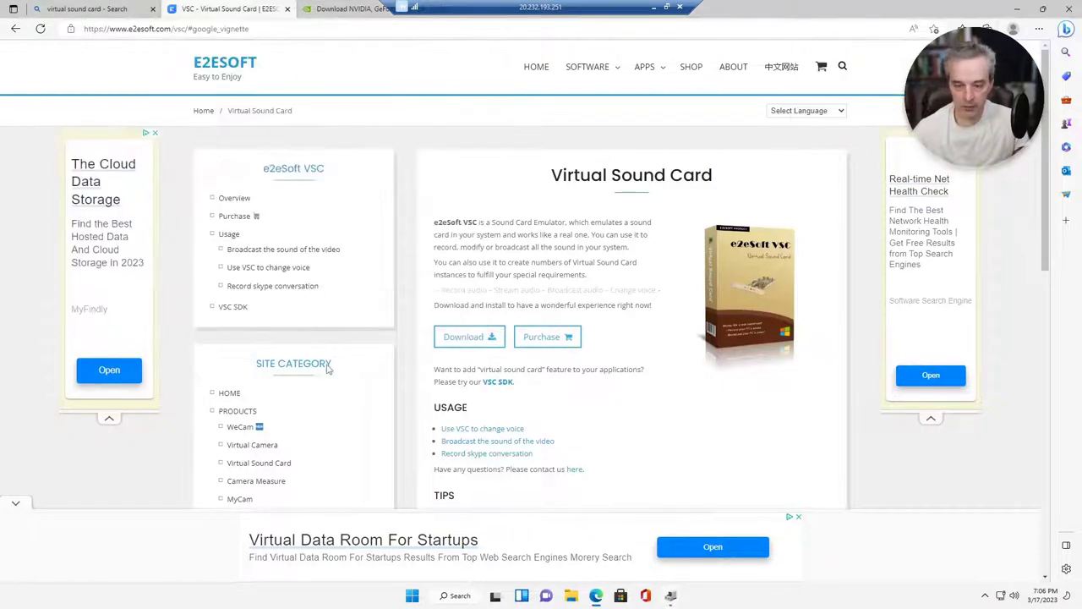
pyautogui.click(671, 596)
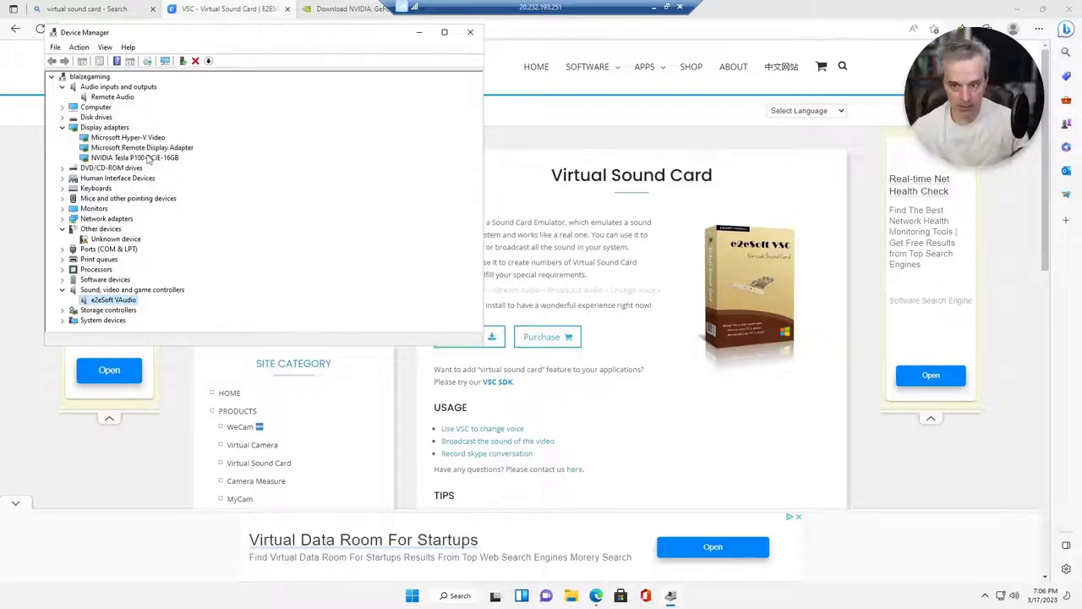
# - Switch to the browser page with the NVIDIA download and search the web from there for tightvnc
pyautogui.click(346, 9)
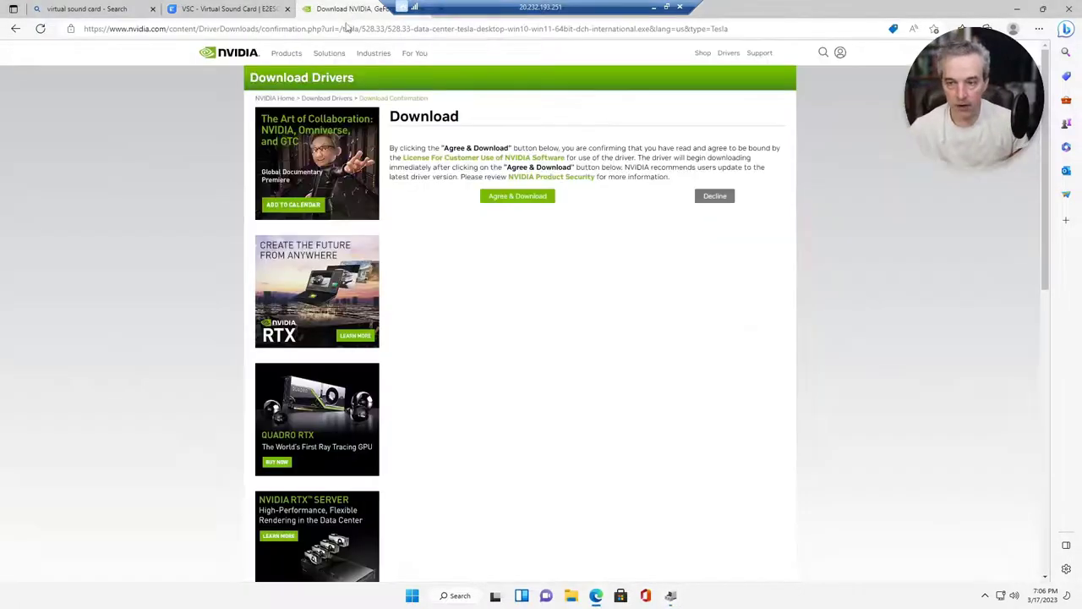
pyautogui.click(349, 32)
pyautogui.write('tight')
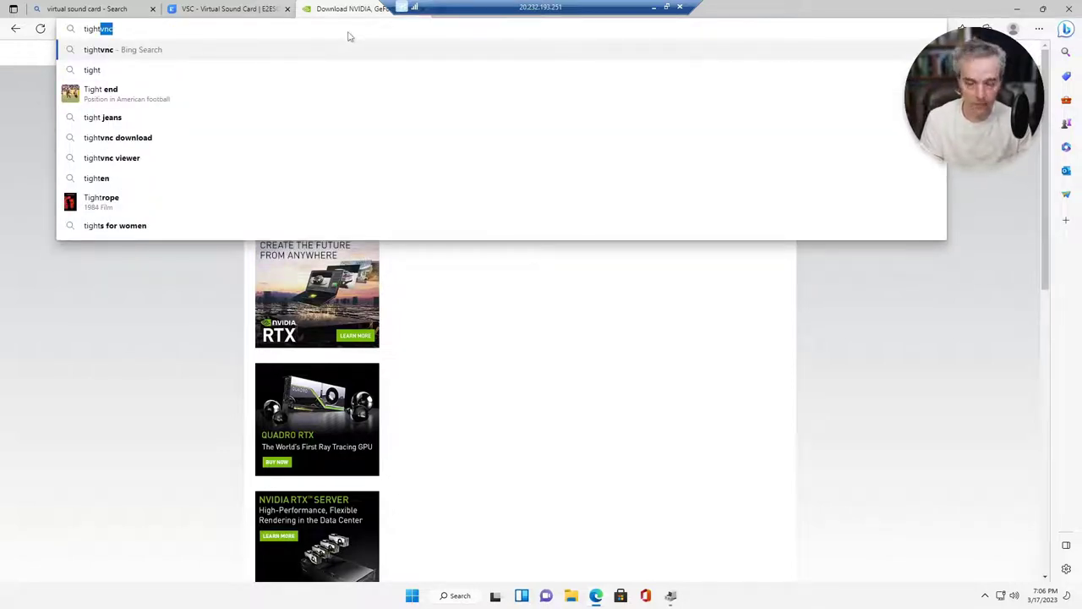
pyautogui.press('Return')
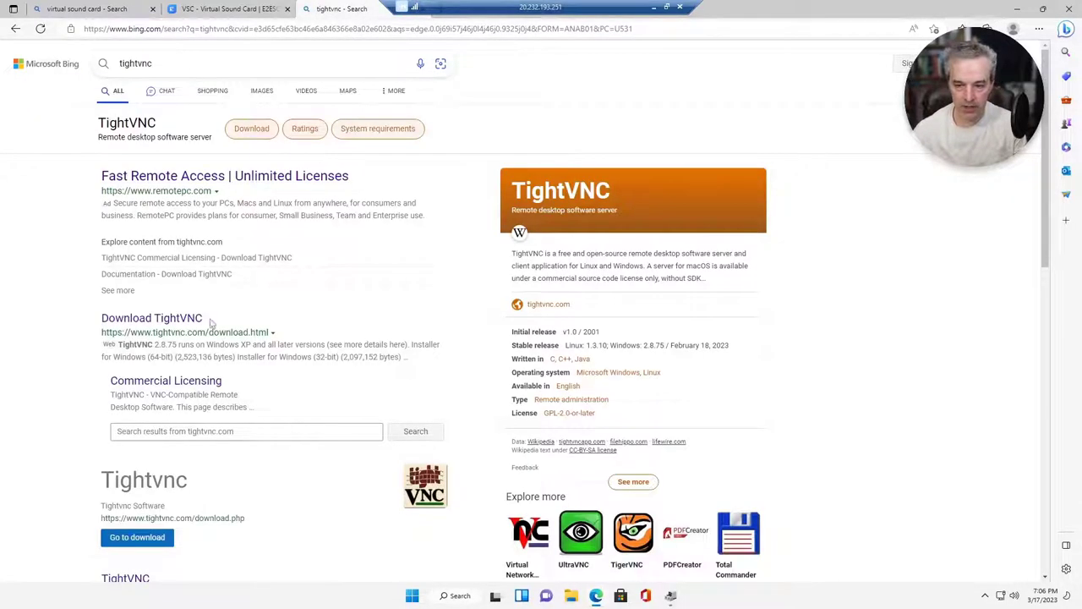
# - Open the Download TightVNC page from the results, download the 64-bit Windows installer and run it
pyautogui.click(183, 318)
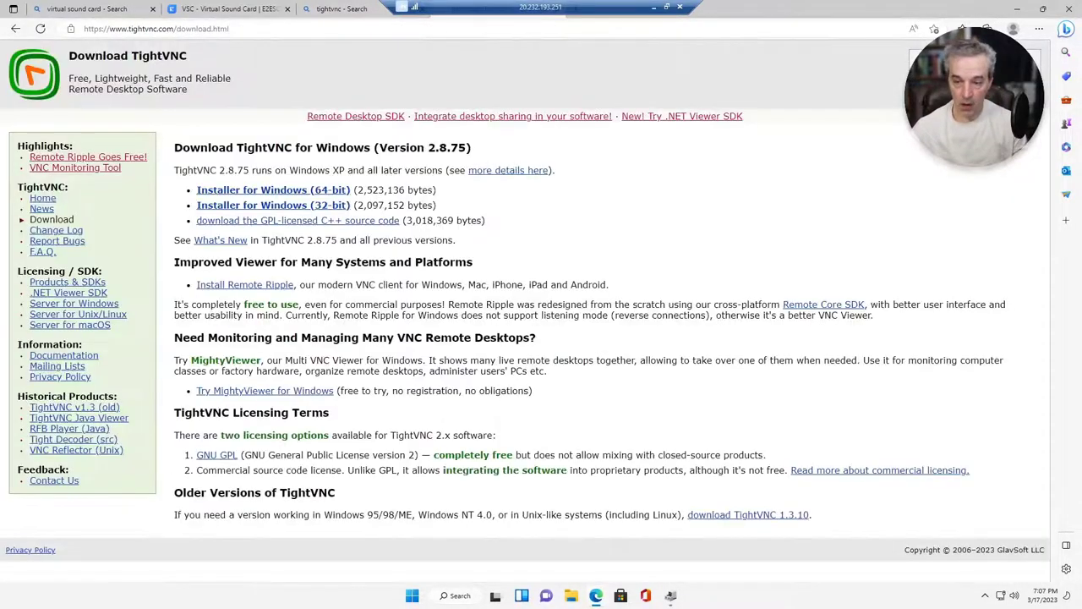
pyautogui.click(258, 190)
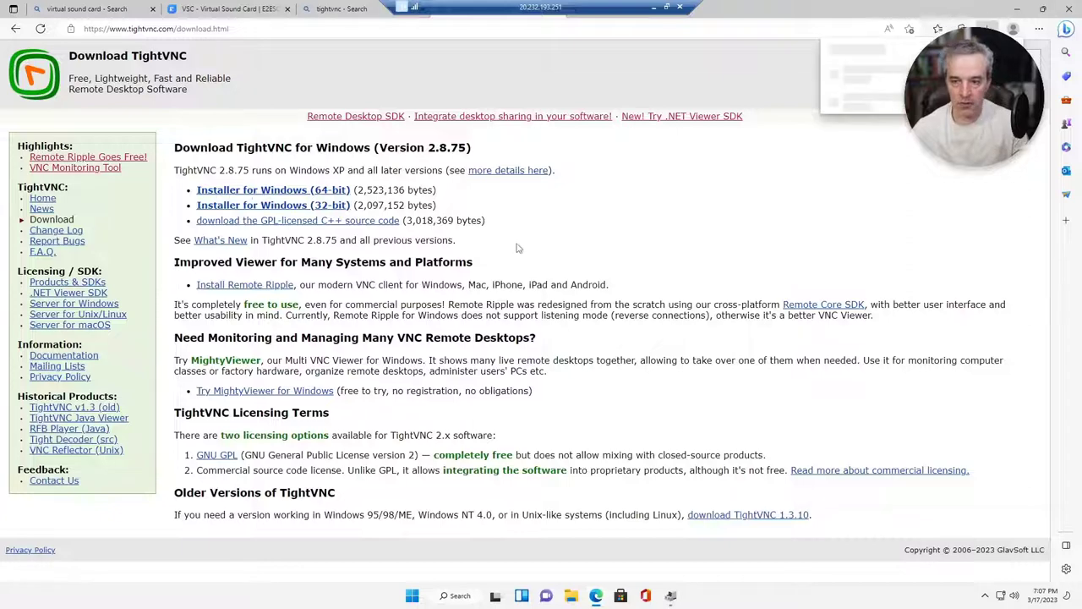
pyautogui.click(837, 74)
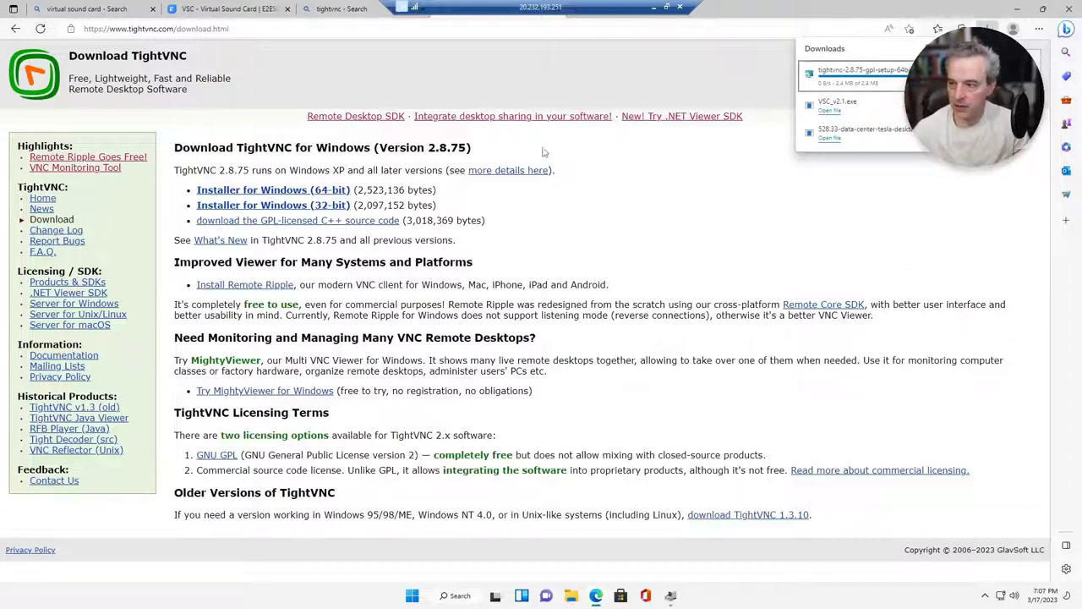
# - Accept the TightVNC license terms, choose the Typical setup with the default additional tasks and start the installation
pyautogui.click(598, 384)
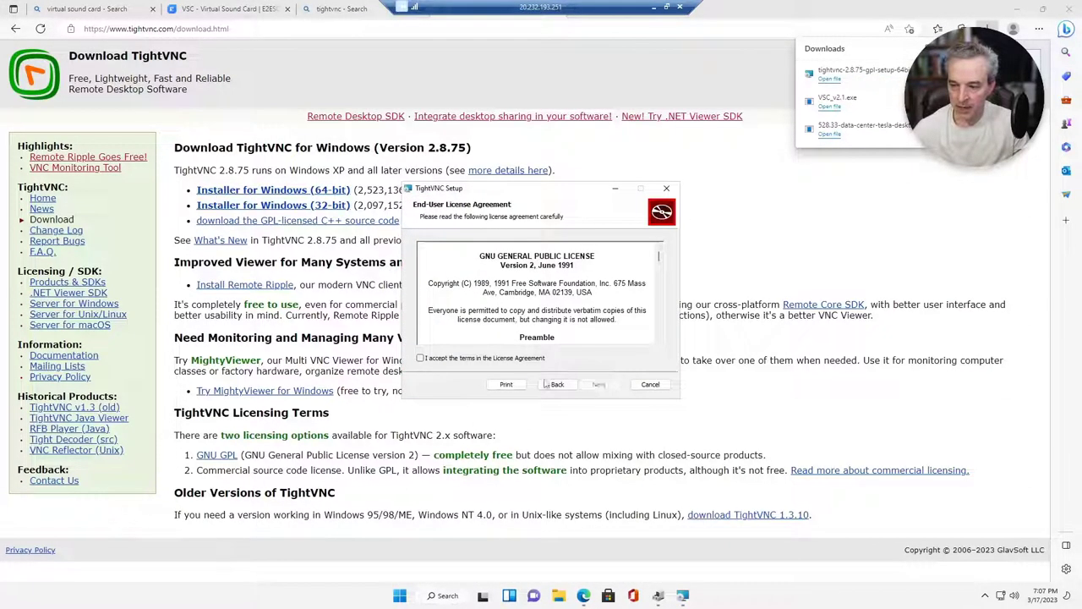
pyautogui.click(467, 358)
pyautogui.click(596, 386)
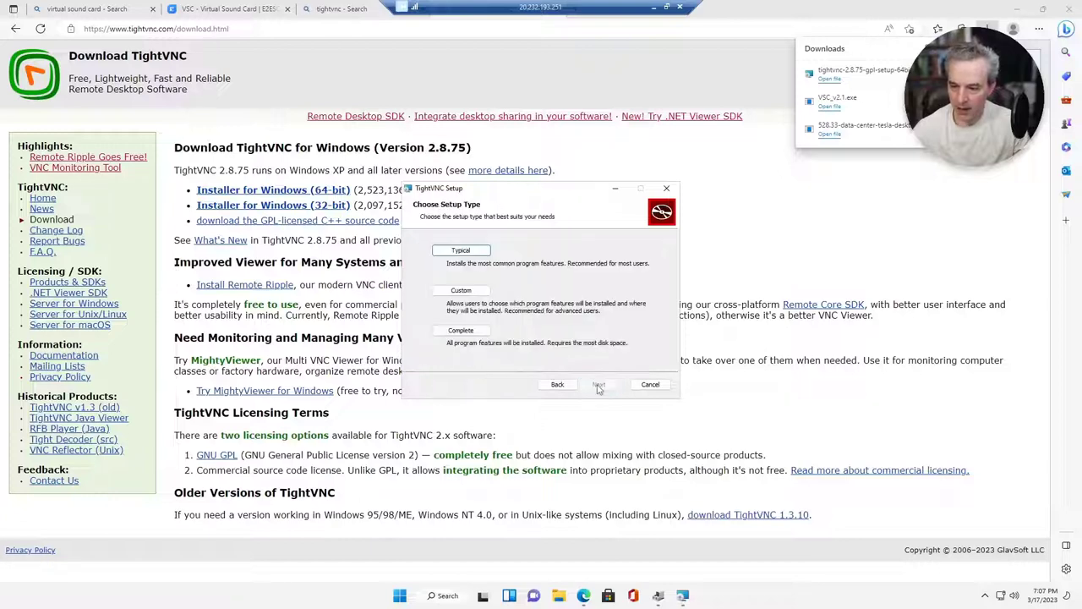
pyautogui.click(464, 251)
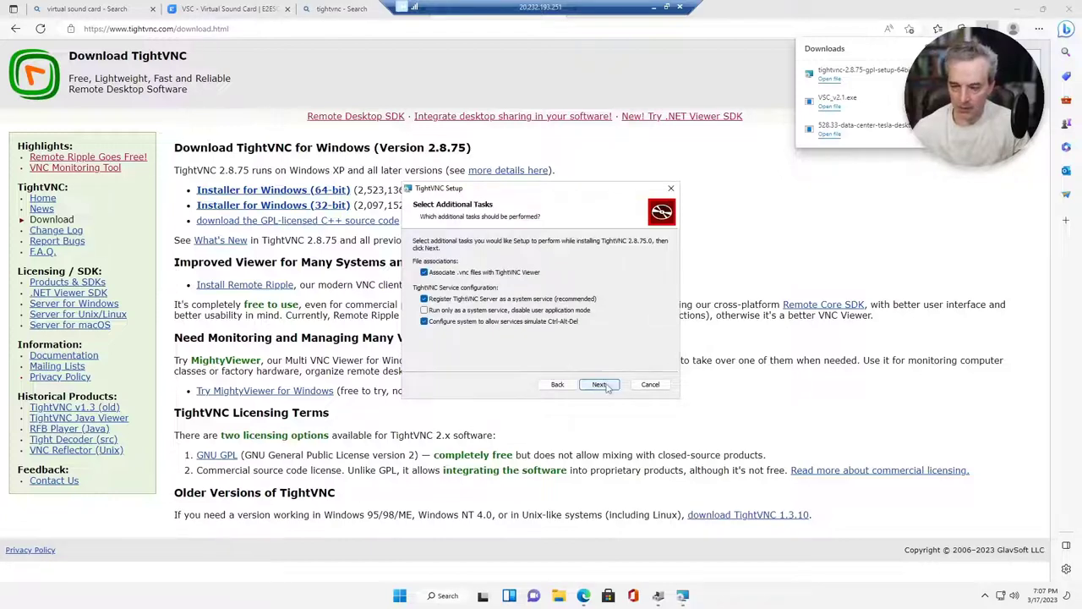
pyautogui.click(601, 384)
pyautogui.click(604, 385)
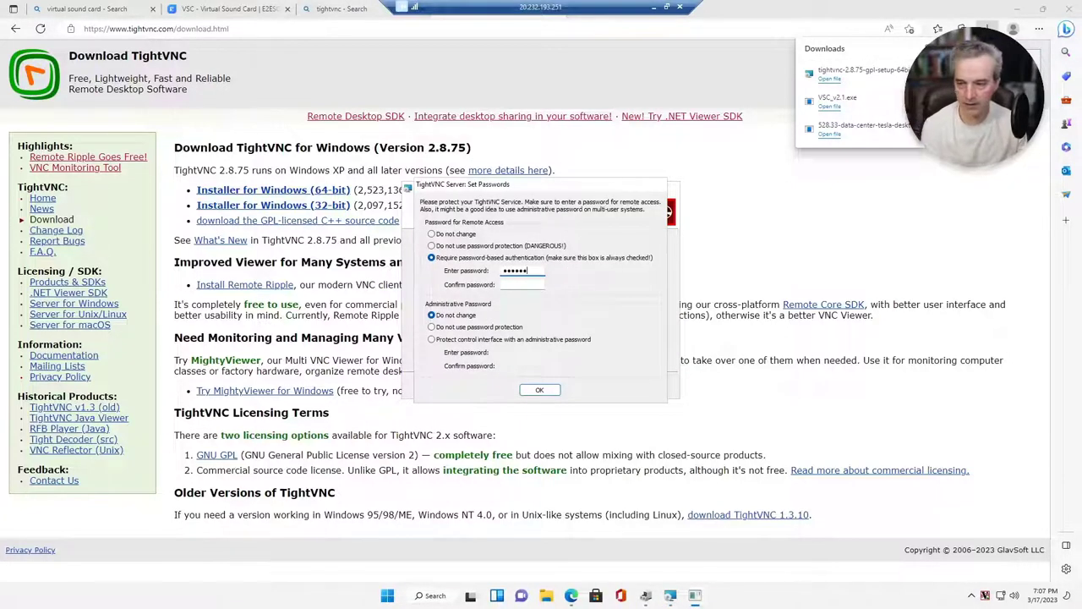
# - Enter and confirm the TightVNC remote access password, leaving the administrative password as Do not change, and finish the setup wizard
pyautogui.press('Tab')
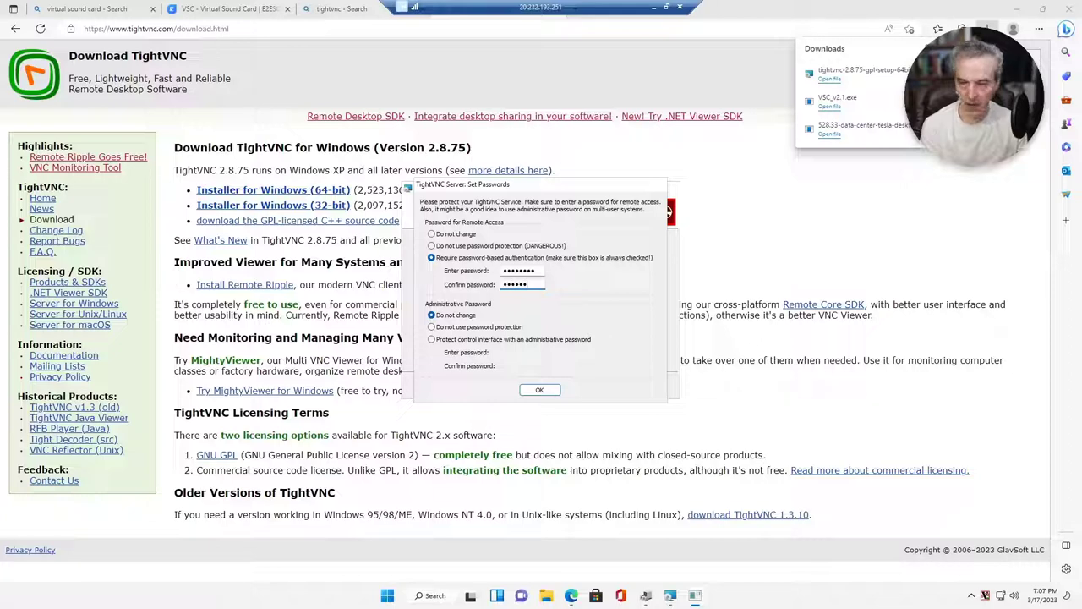
pyautogui.click(545, 390)
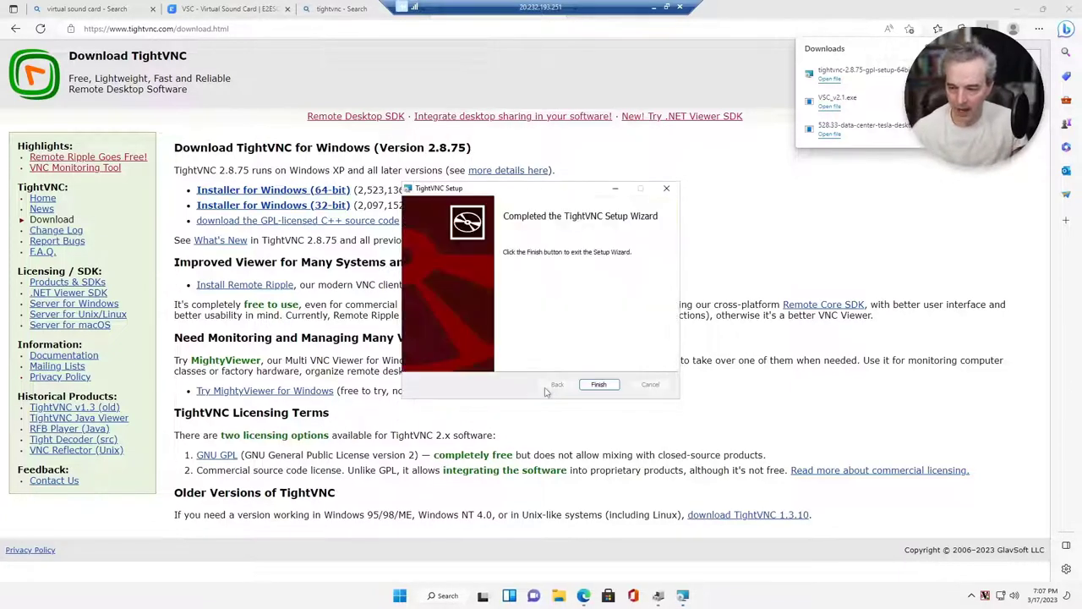
pyautogui.click(595, 382)
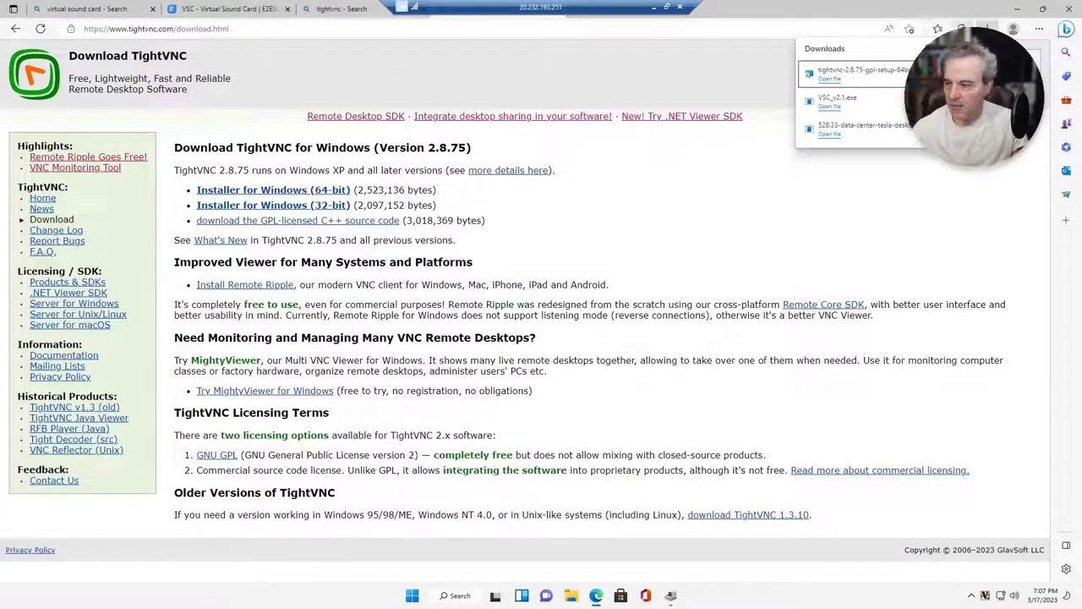
pyautogui.click(739, 255)
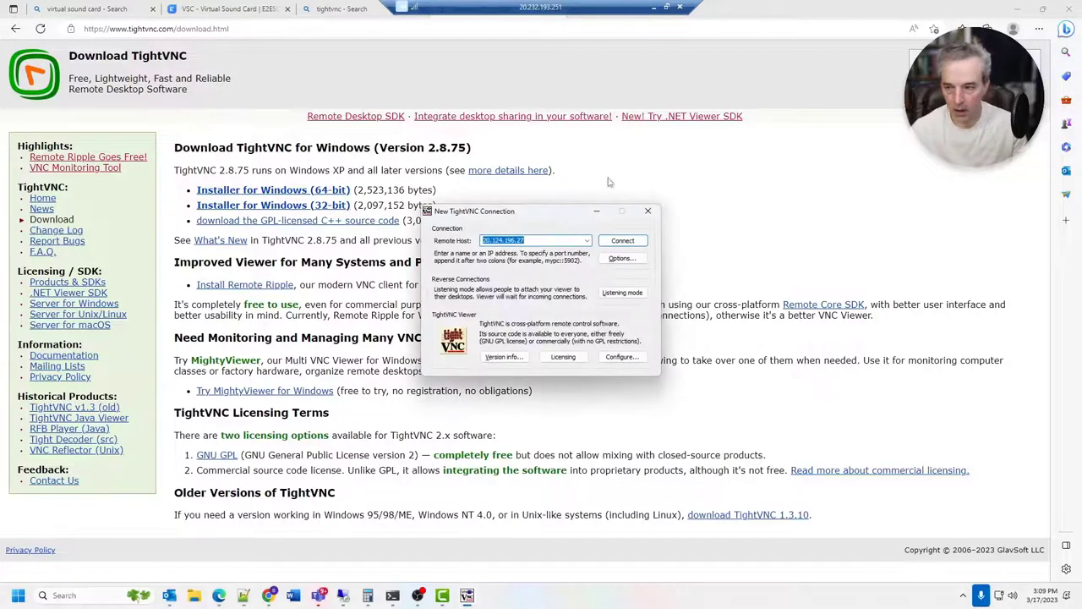
# - Connect the local TightVNC Viewer to remote host 20.232.193.251, authenticating with the VNC password
pyautogui.moveTo(564, 213); pyautogui.dragTo(476, 193)
pyautogui.write('20.232.1')
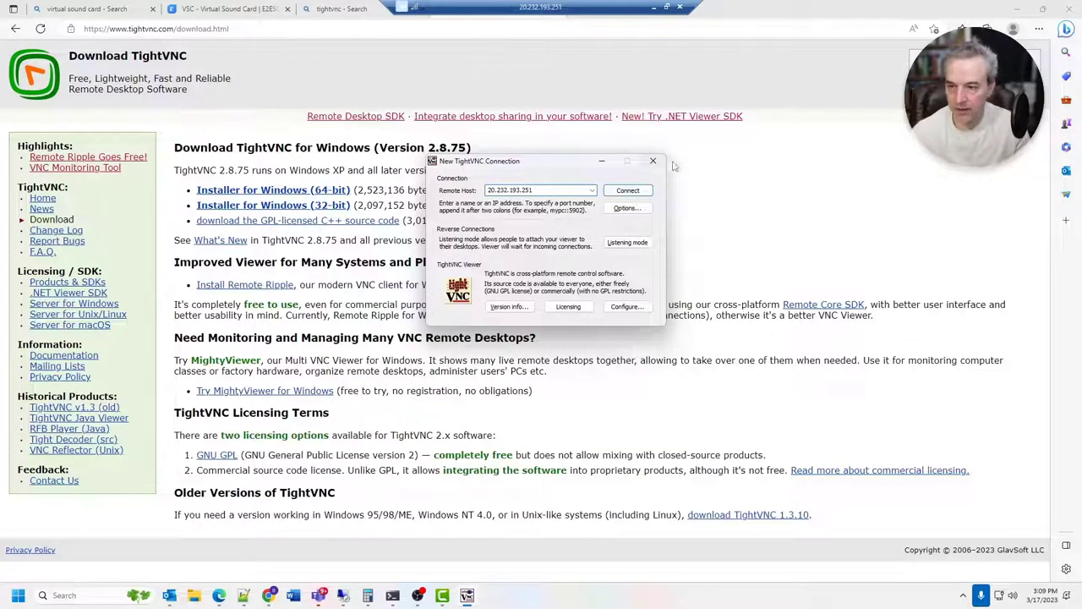
pyautogui.click(637, 191)
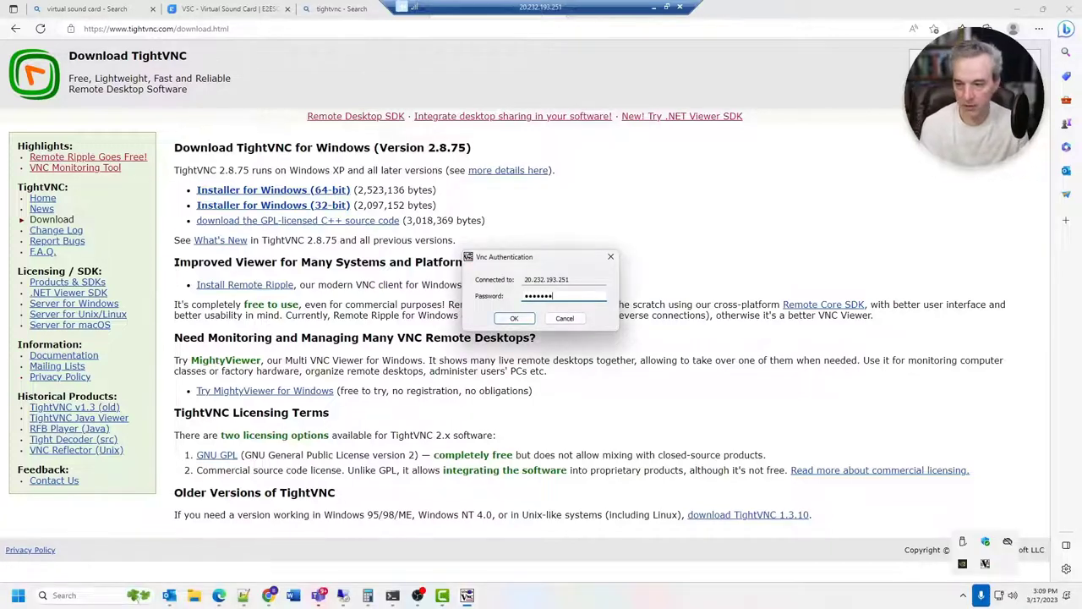
pyautogui.hotkey('ctrl', 'a')
pyautogui.write('p')
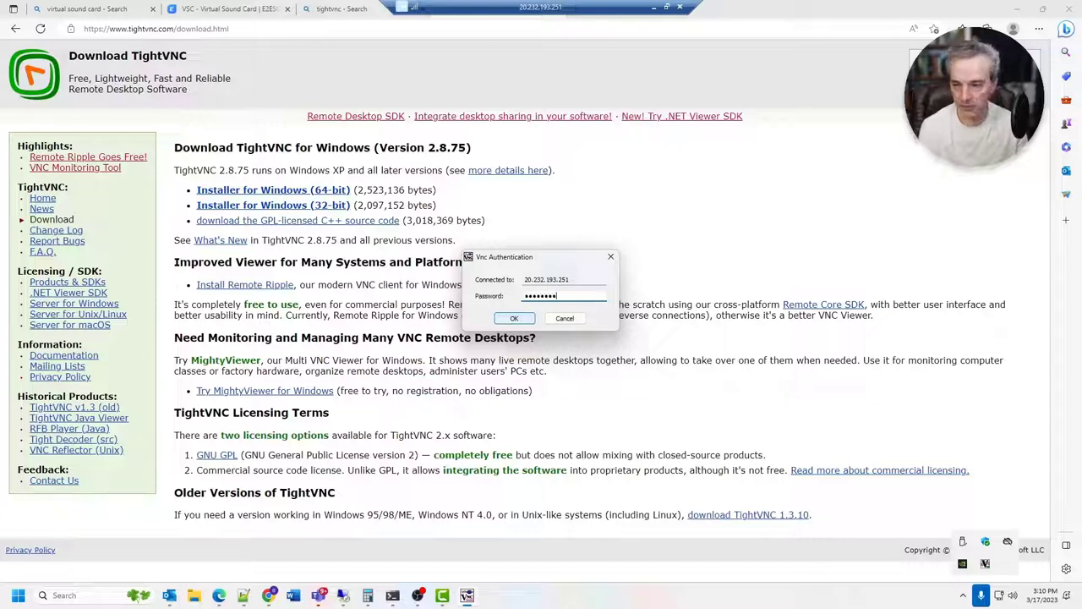
pyautogui.click(507, 321)
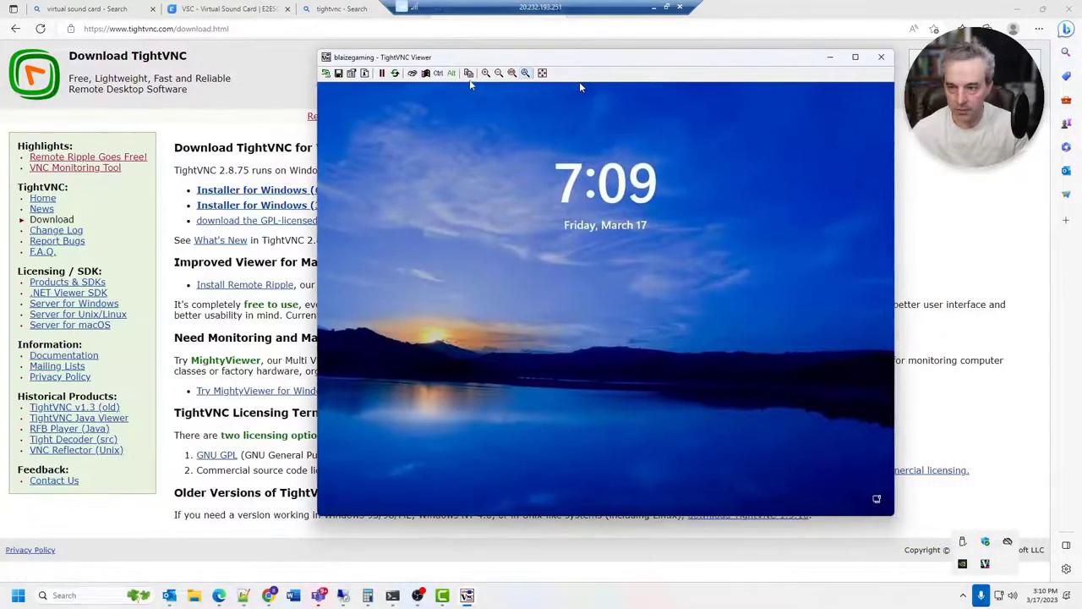
# - Sign in to Windows on the VM through the TightVNC Viewer with the account password and dismiss the Remote Desktop disconnection notice
pyautogui.click(564, 226)
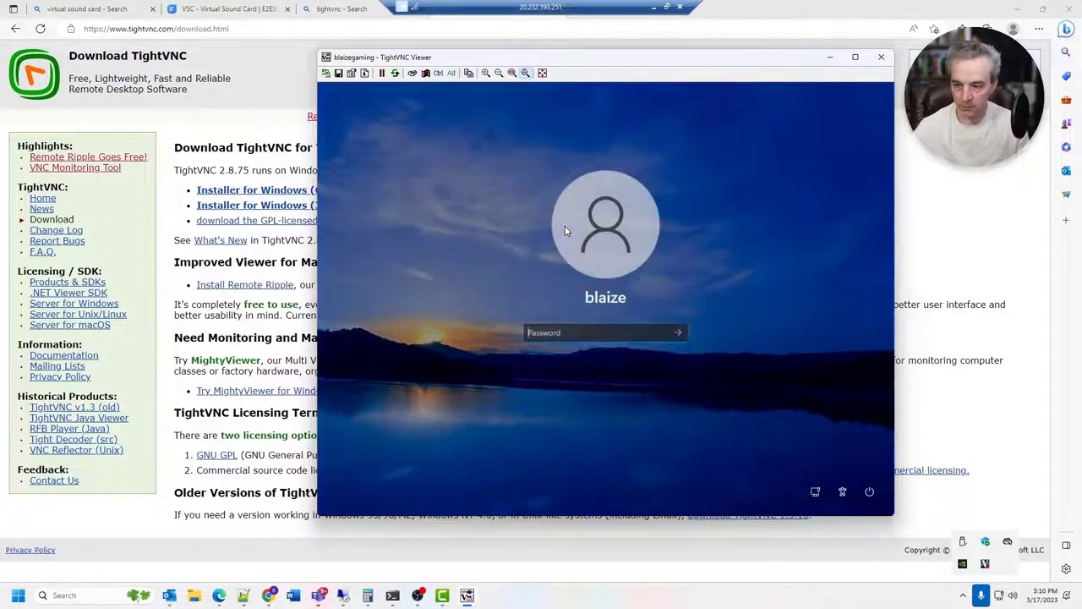
pyautogui.write('************')
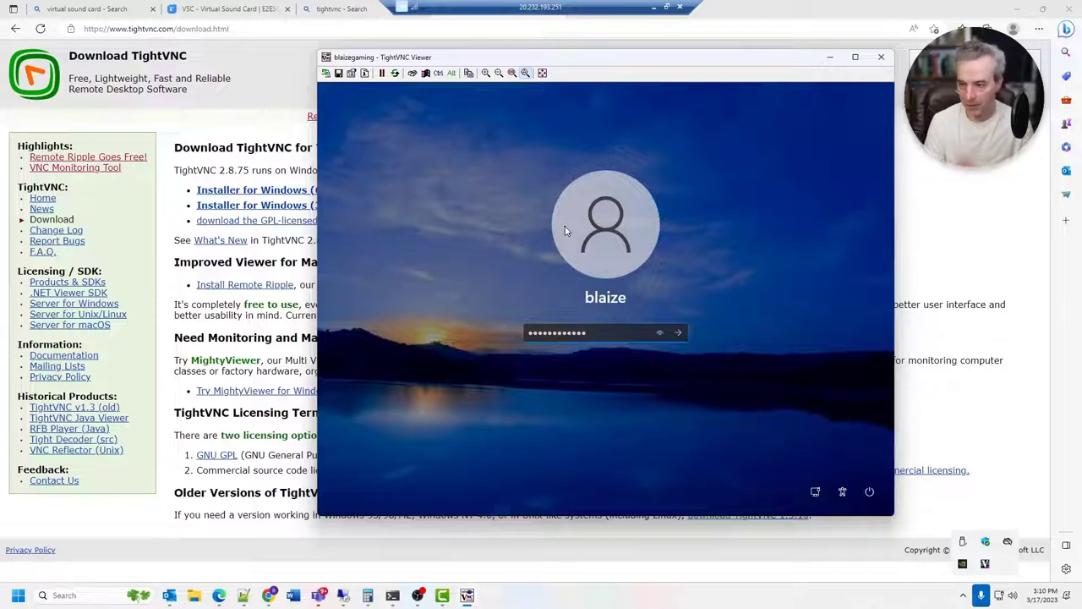
pyautogui.press('Return')
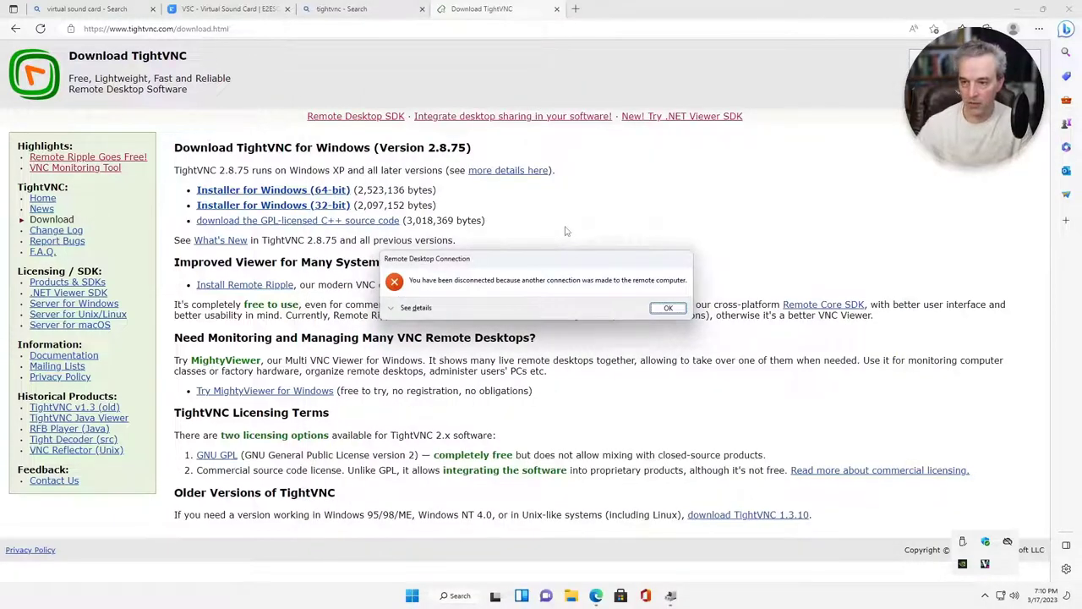
pyautogui.click(668, 309)
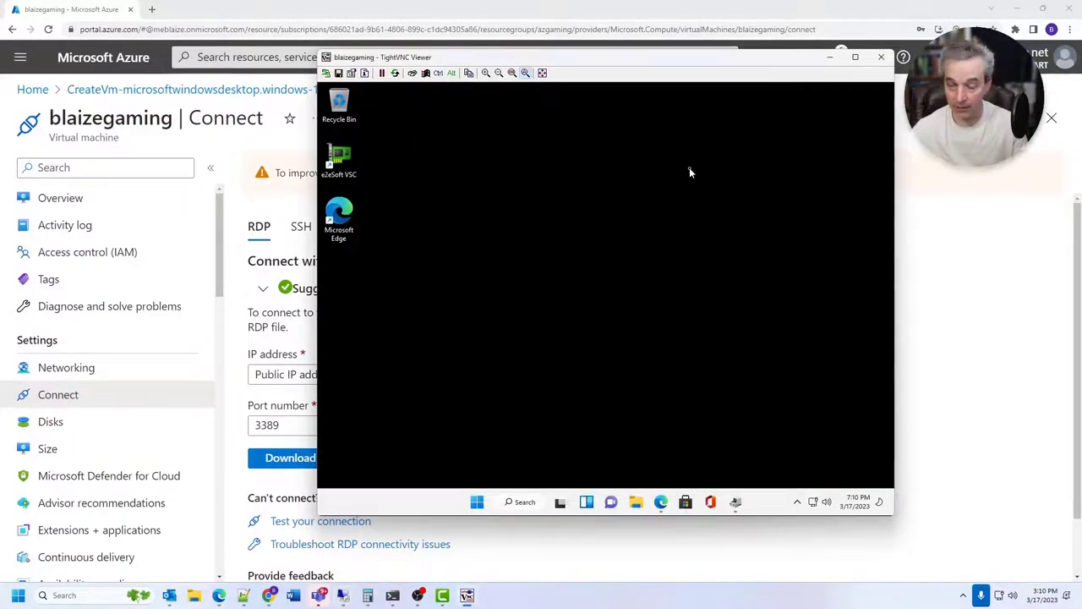
# - Maximize the viewer, open the VM's display settings and set the display resolution to 1920 × 1080, keeping the changes
pyautogui.click(855, 58)
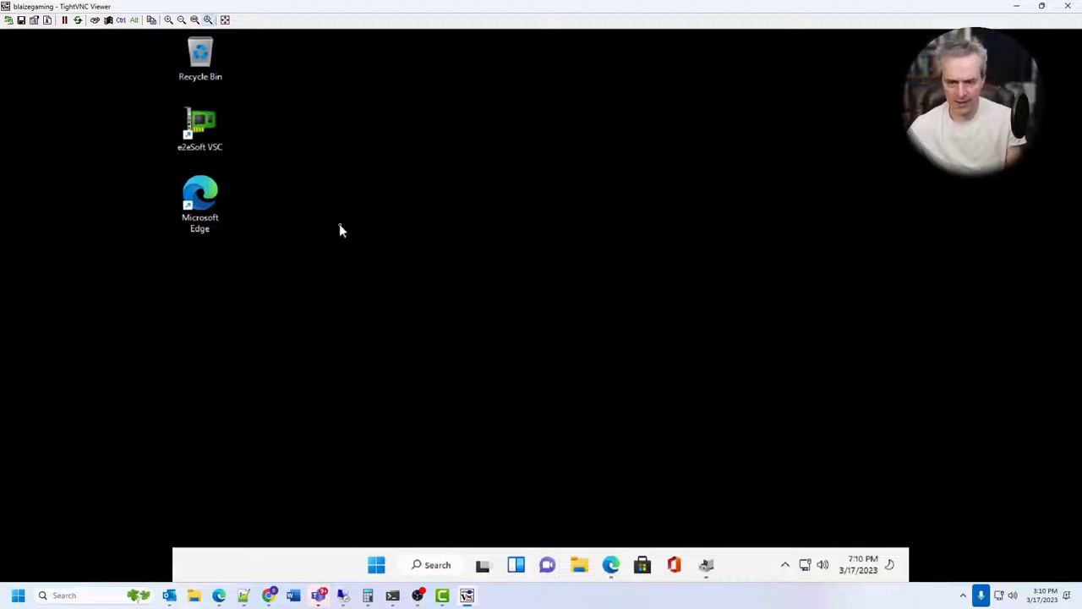
pyautogui.rightClick(643, 197)
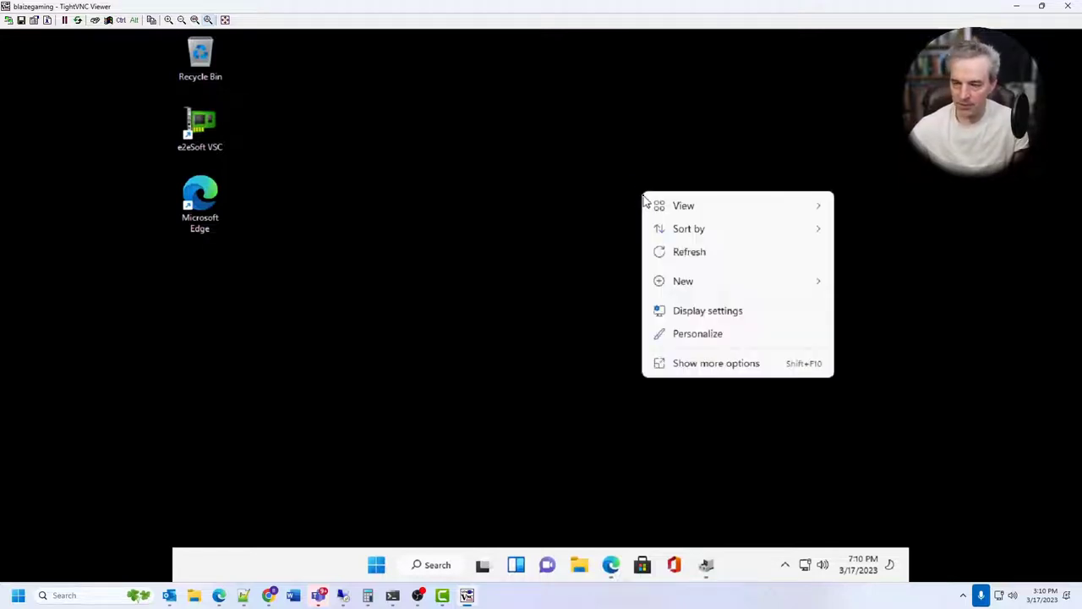
pyautogui.click(706, 312)
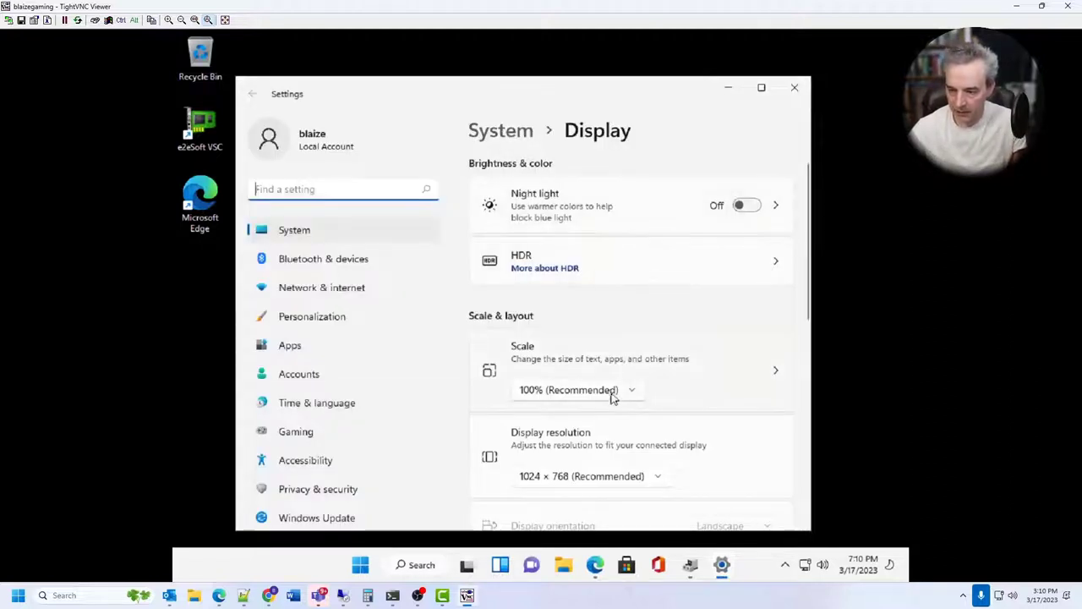
pyautogui.click(640, 478)
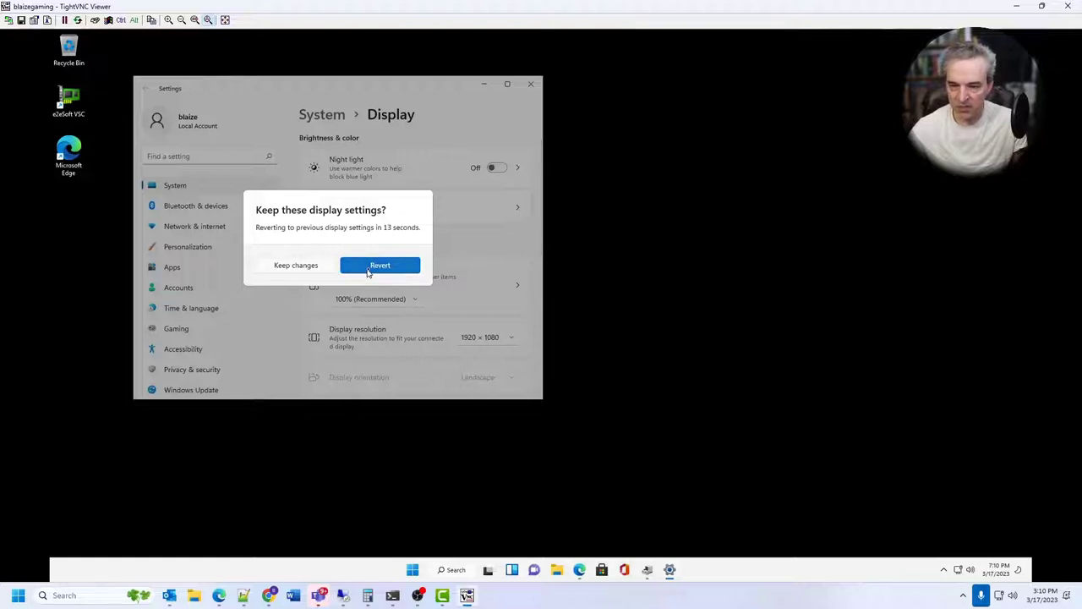
pyautogui.click(308, 267)
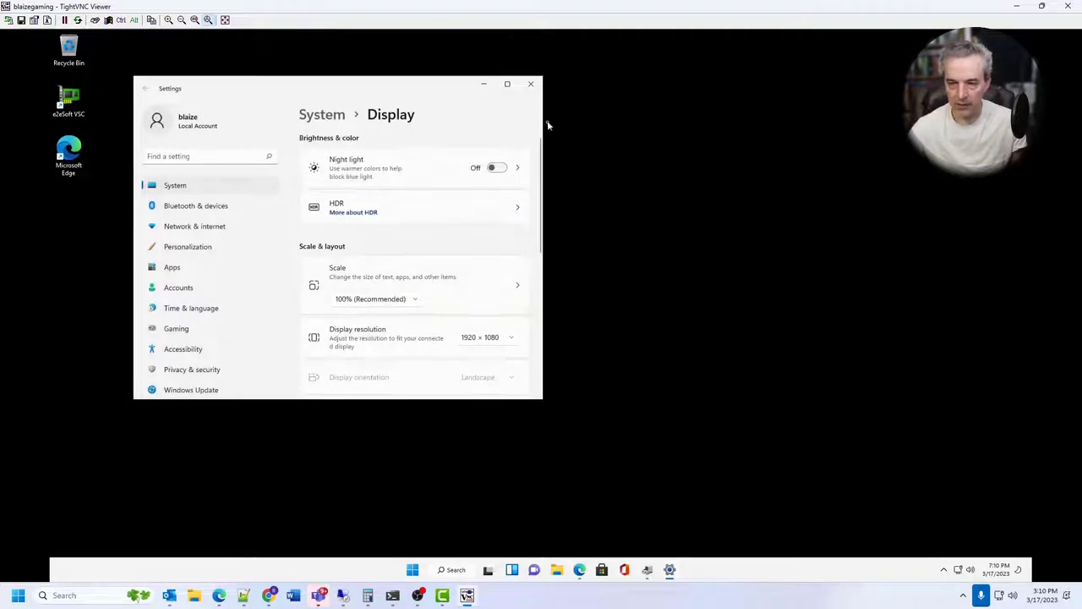
# - Set the VM's display resolution to 1366 × 768 and keep the changes
pyautogui.moveTo(393, 88); pyautogui.dragTo(576, 101)
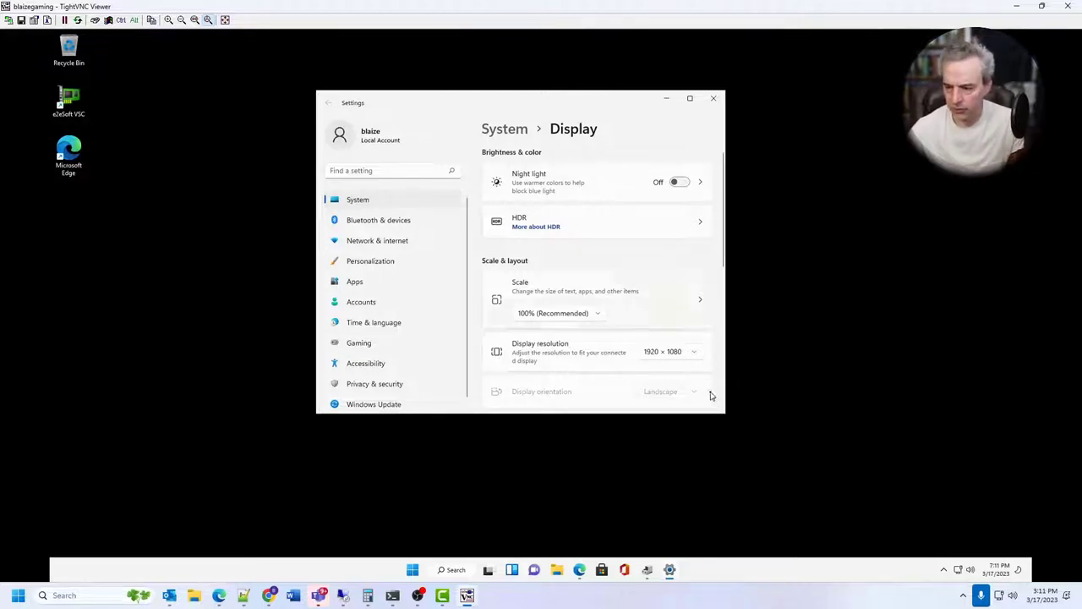
pyautogui.click(696, 354)
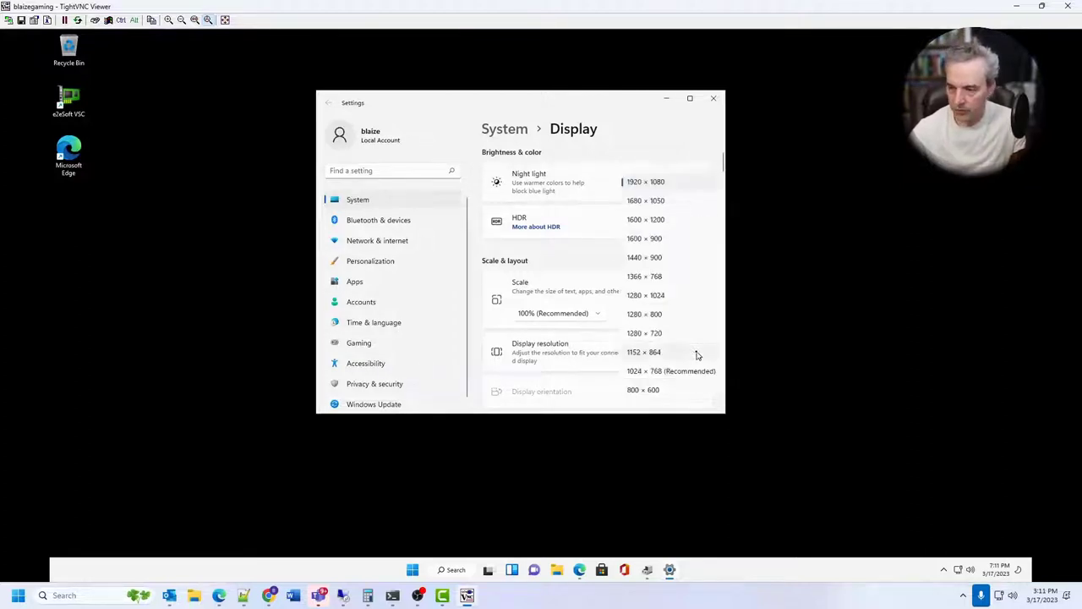
pyautogui.click(660, 280)
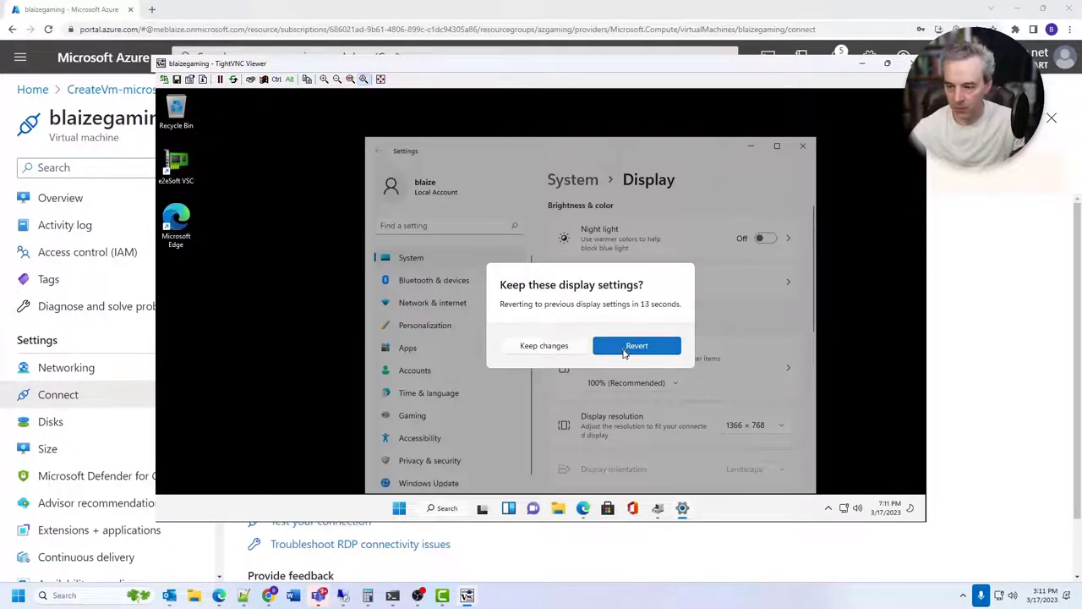
pyautogui.click(570, 345)
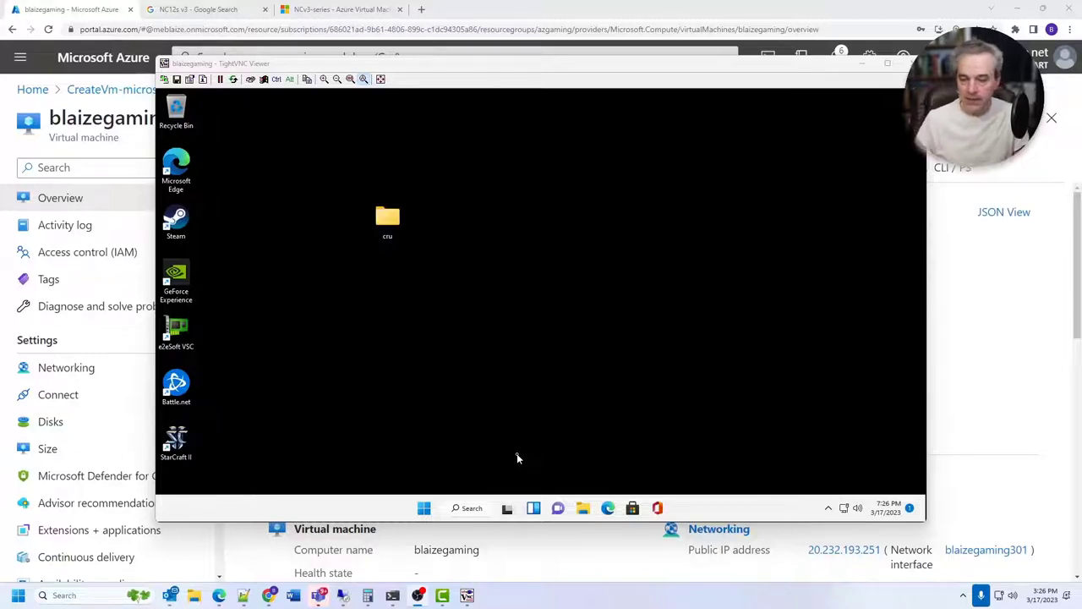
# - Search the web on the VM for custom resolution utility, download cru-1.5.2.zip from the Monitor Tests page and close the browser
pyautogui.click(608, 507)
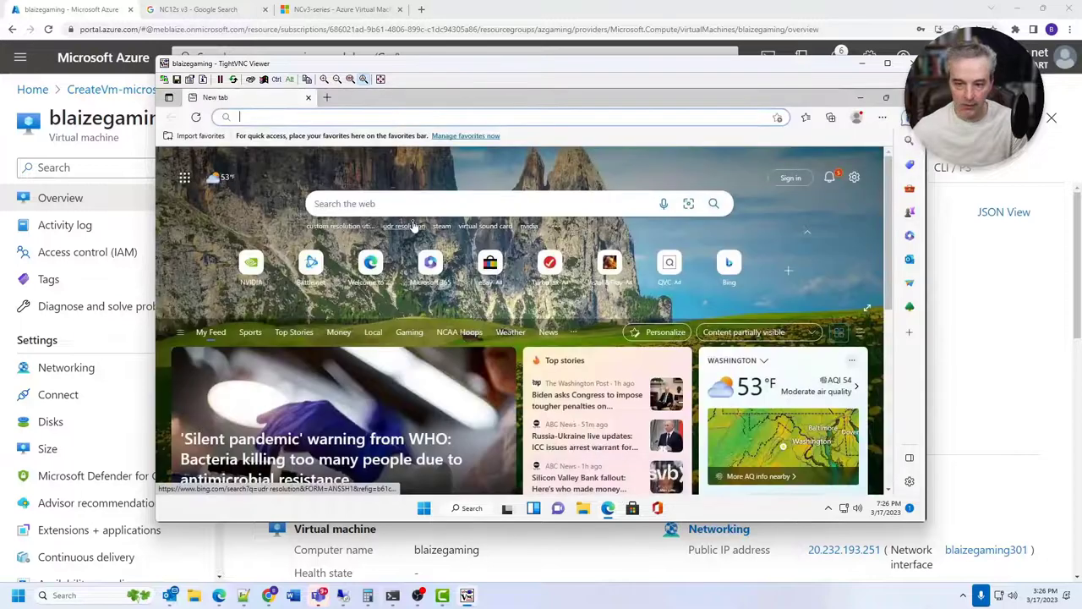
pyautogui.write('custom')
pyautogui.press('Return')
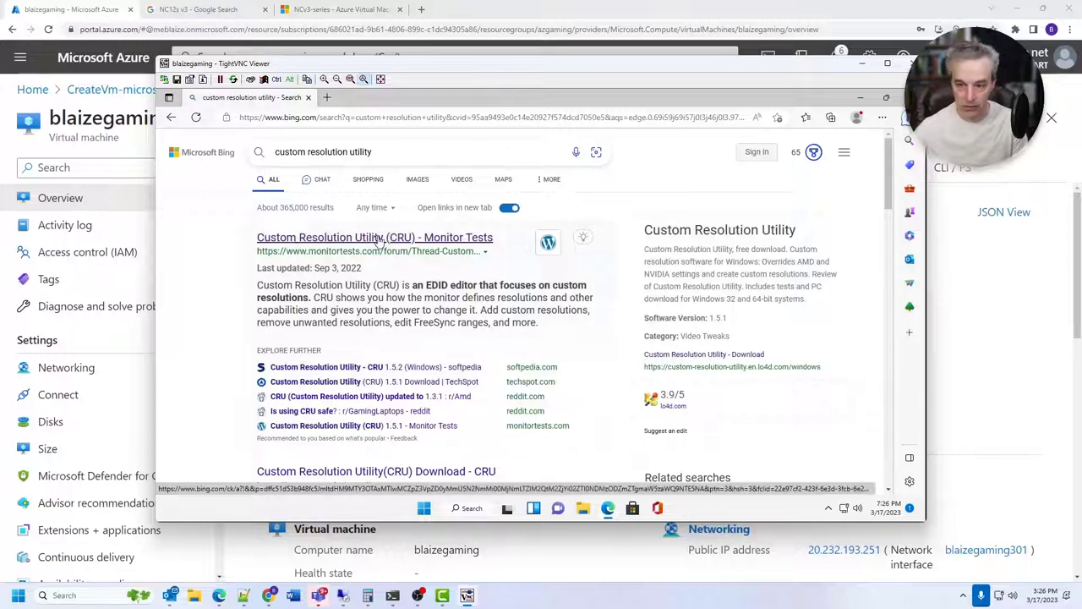
pyautogui.click(355, 240)
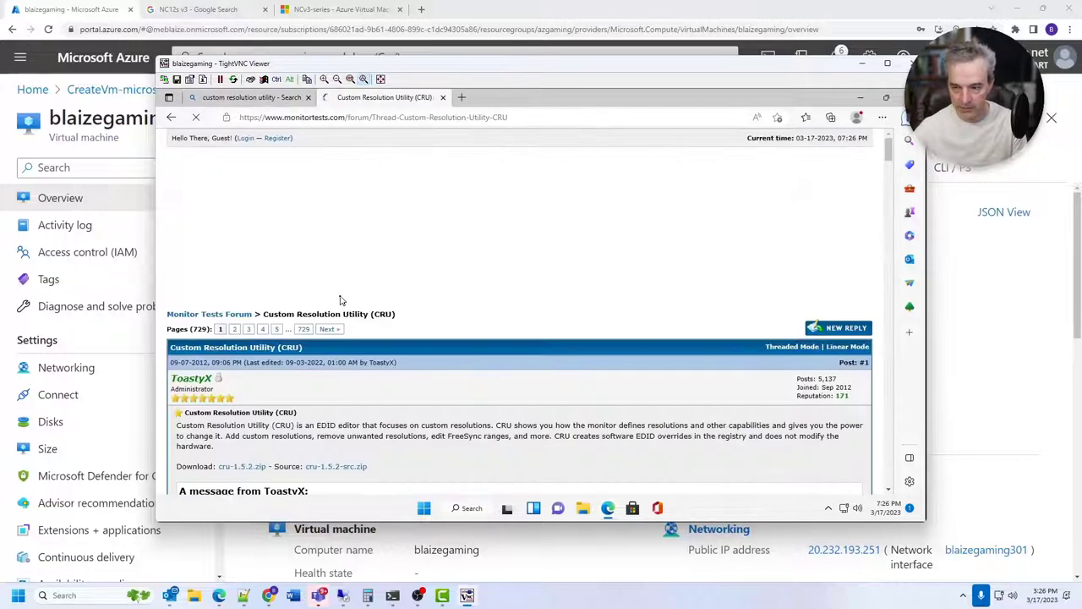
pyautogui.scroll(-2, 300, 403)
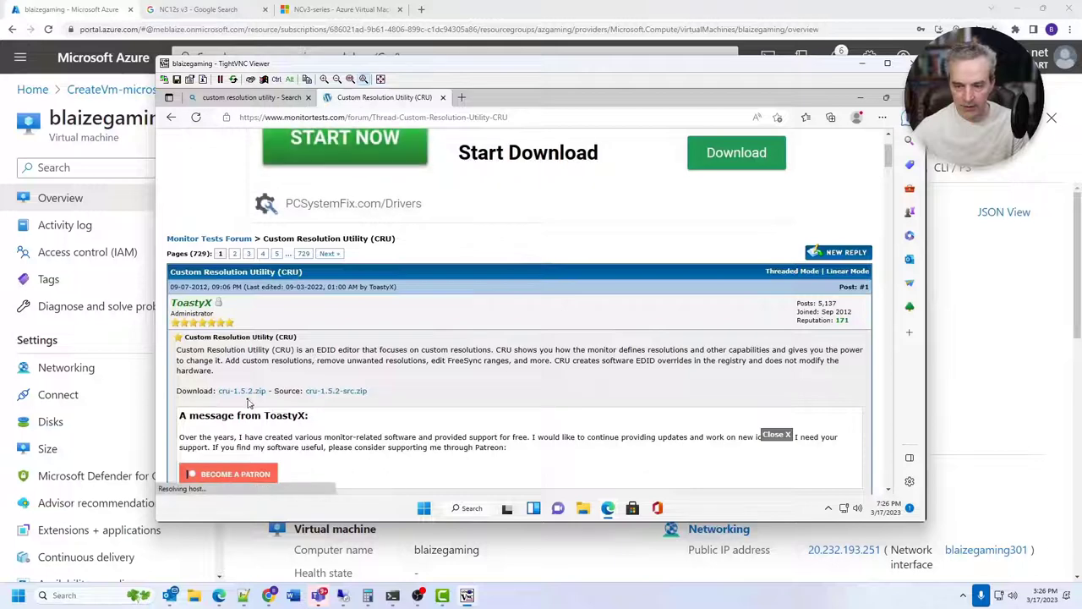
pyautogui.click(243, 393)
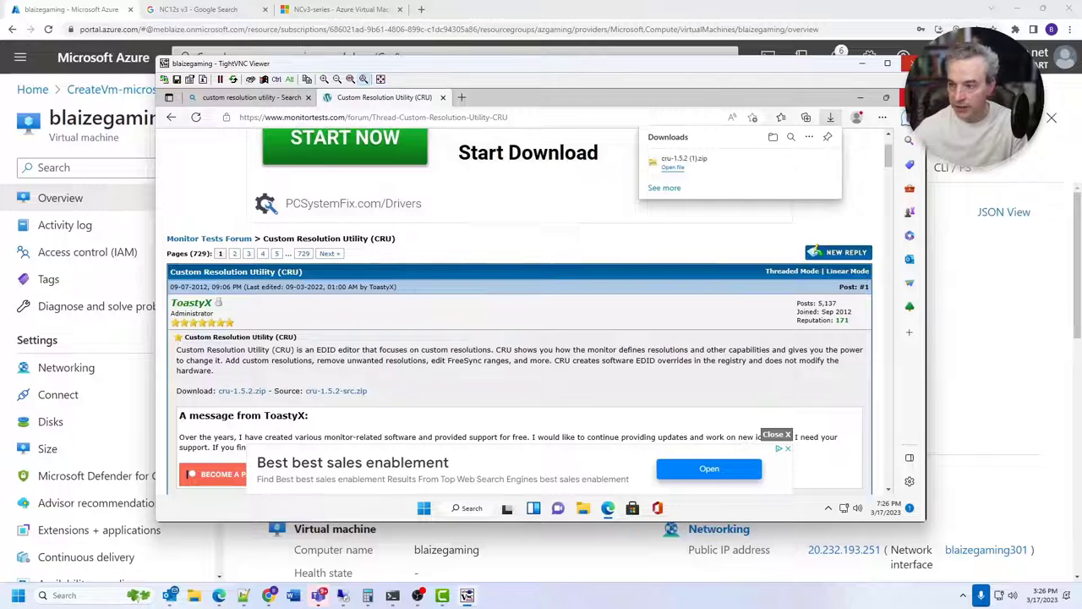
pyautogui.click(911, 97)
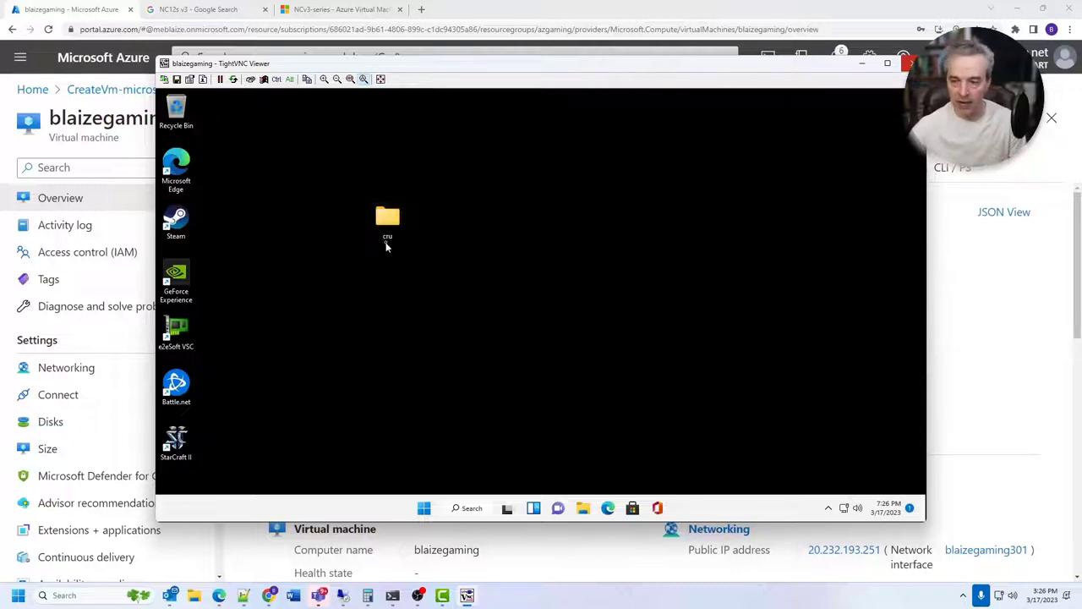
# - Launch CRU from the desktop's cru folder, add a standard resolution of 1280x720 (16:9) at 60 Hz and save it
pyautogui.doubleClick(391, 222)
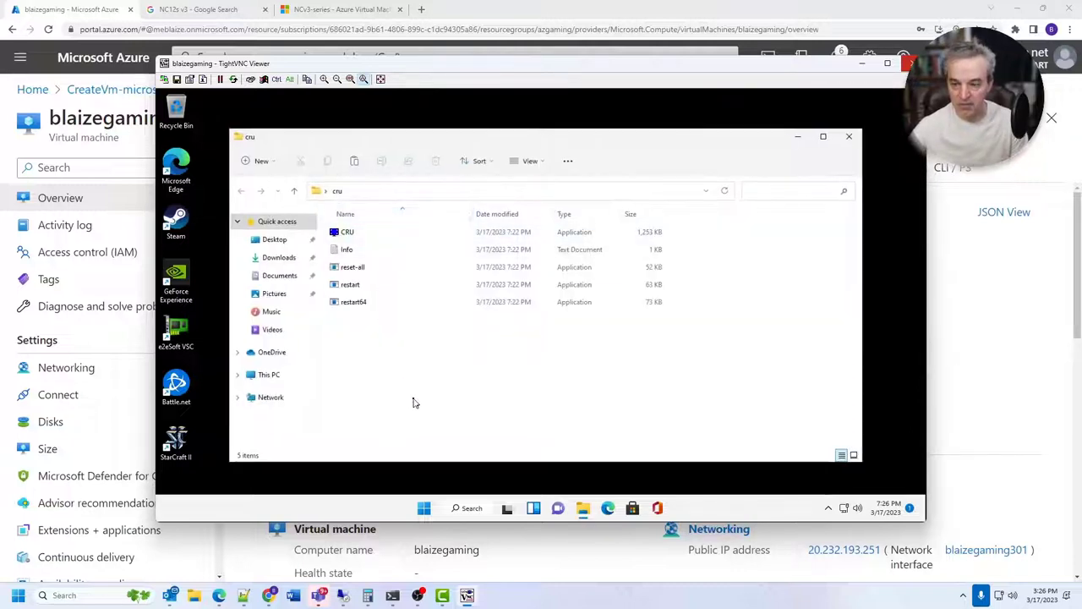
pyautogui.doubleClick(347, 231)
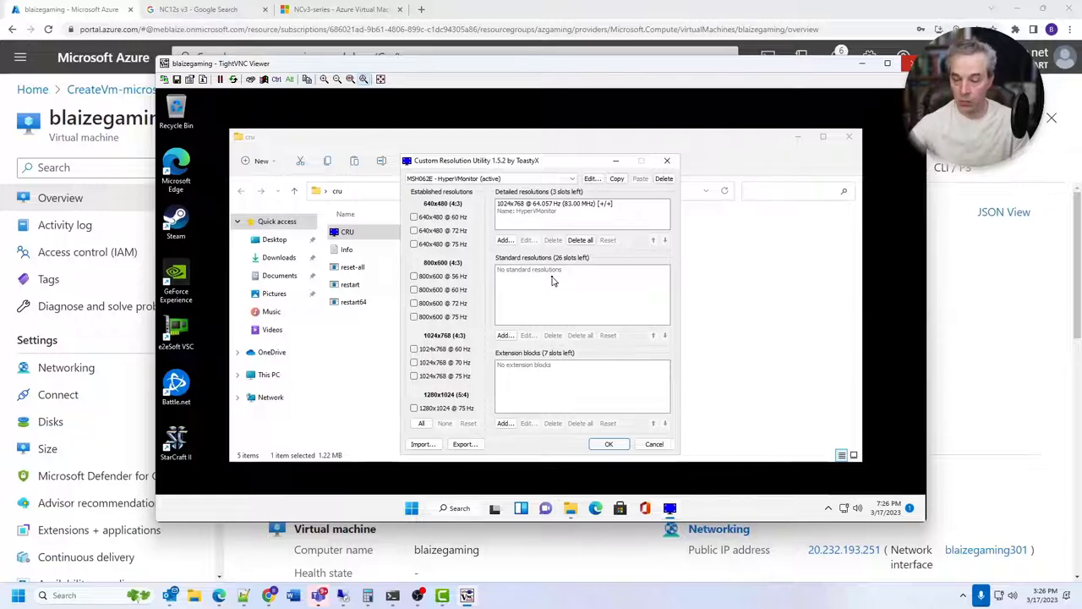
pyautogui.click(505, 335)
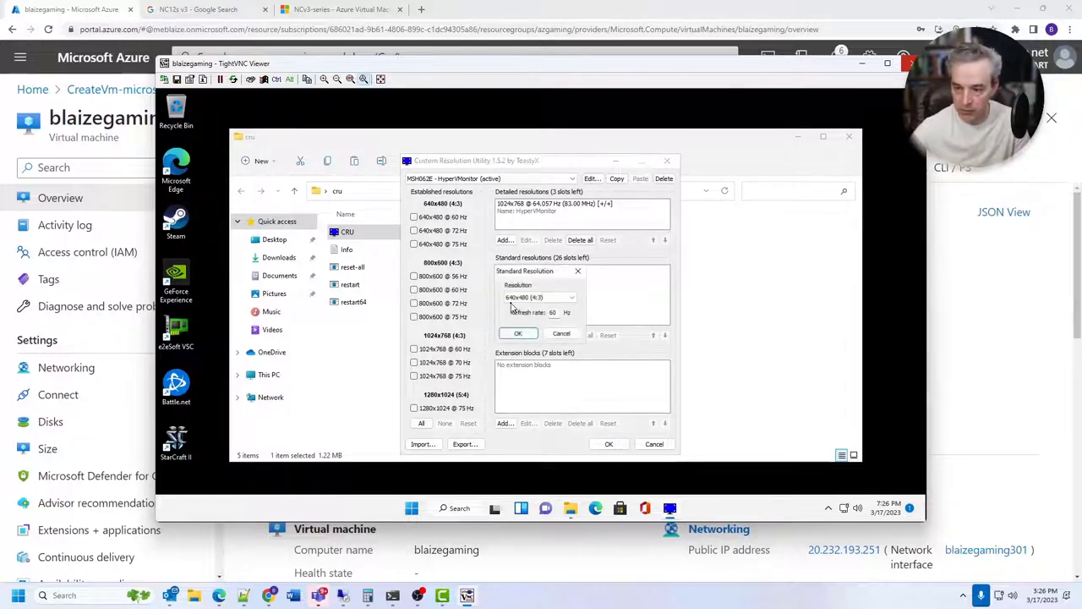
pyautogui.click(572, 302)
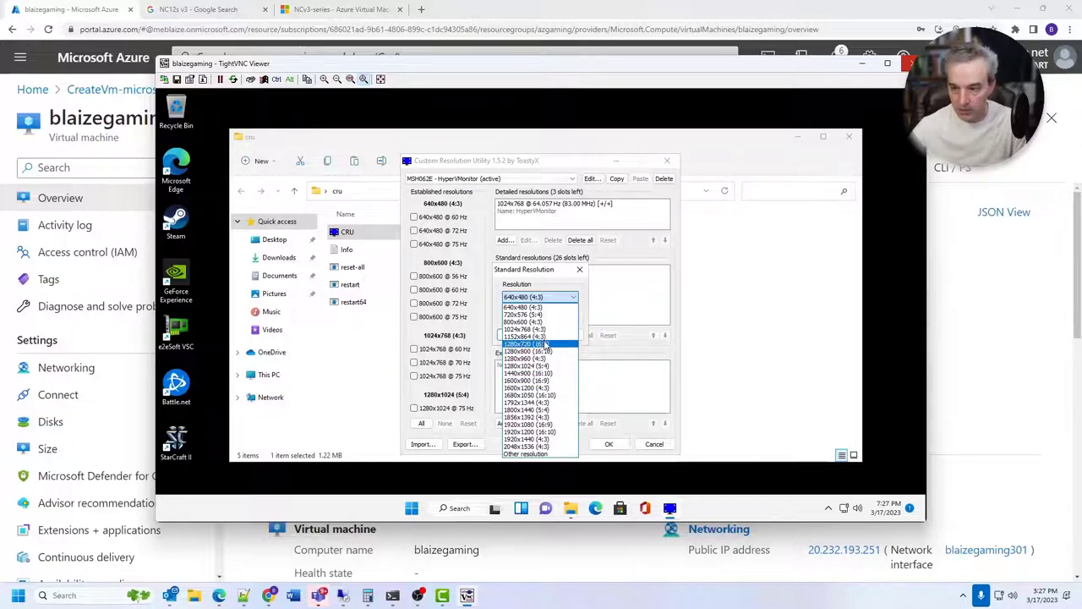
pyautogui.click(545, 345)
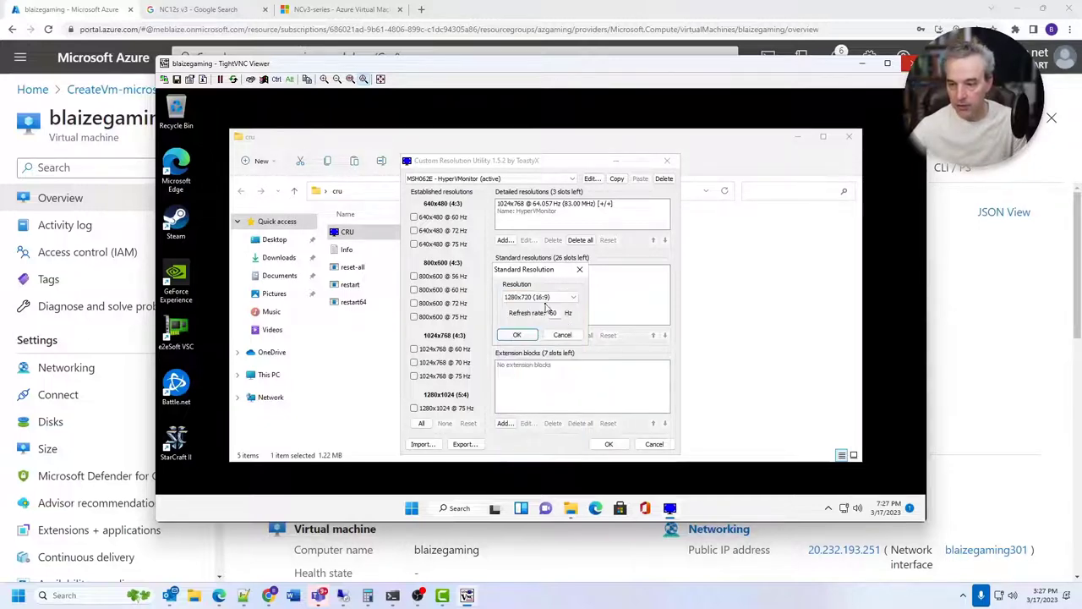
pyautogui.click(519, 336)
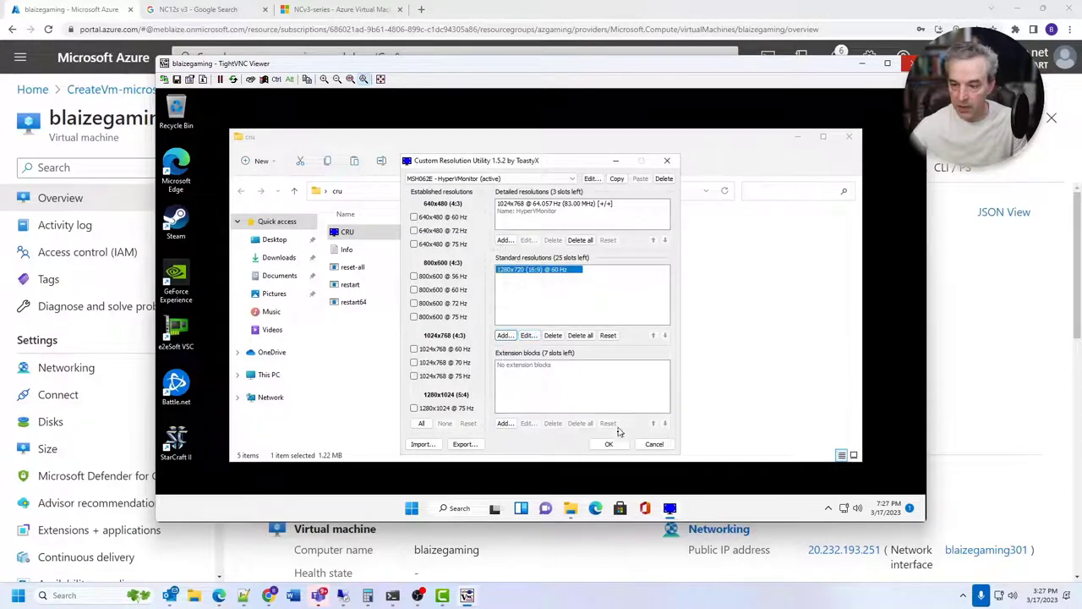
pyautogui.click(612, 444)
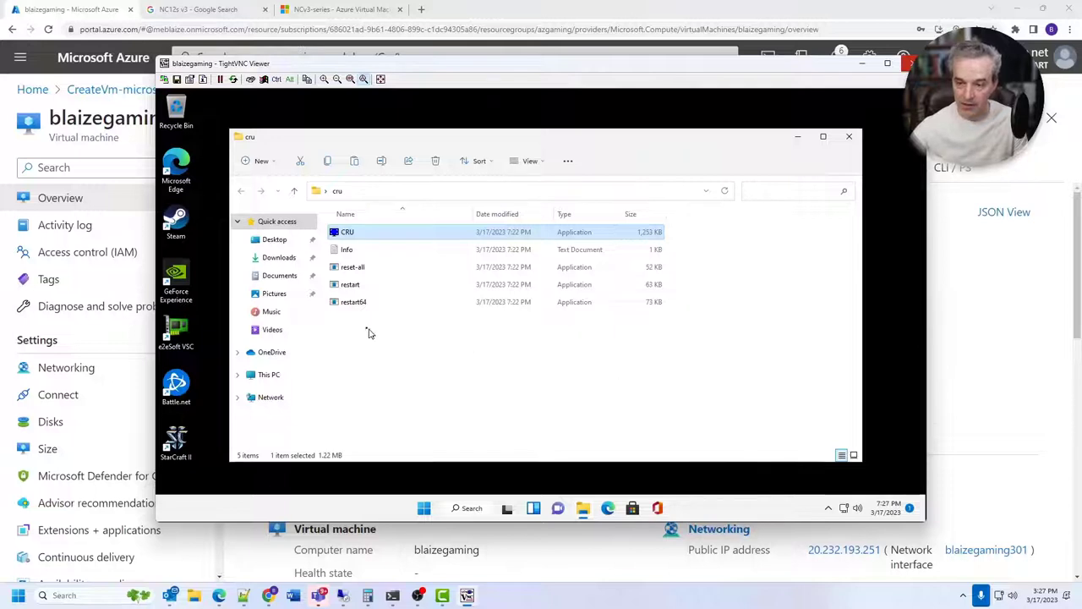
# - Run restart64 from the cru folder to restart the graphics driver and close the folder window
pyautogui.click(355, 305)
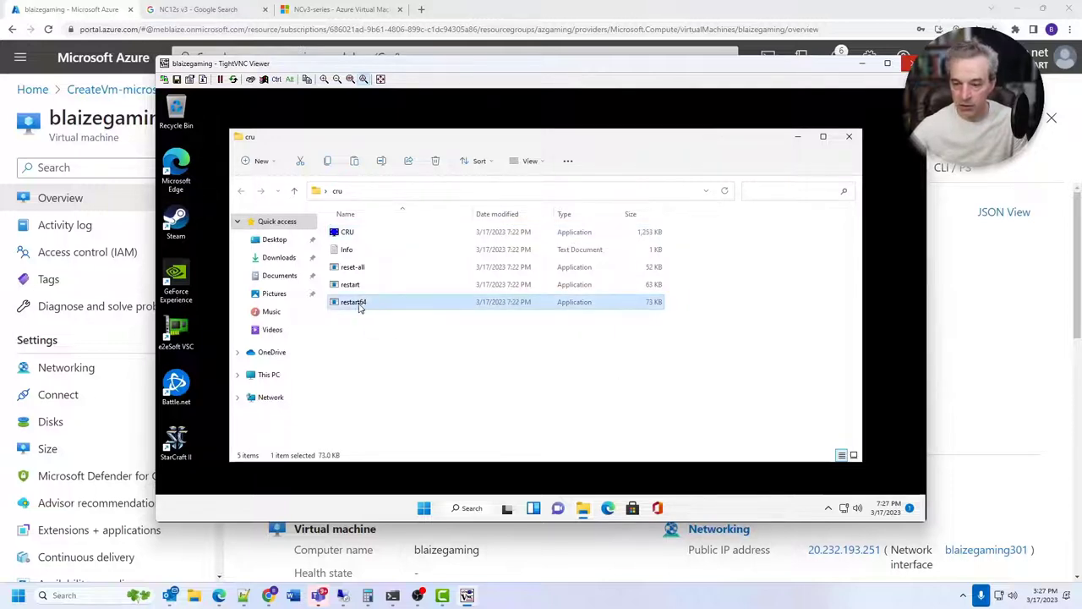
pyautogui.doubleClick(359, 306)
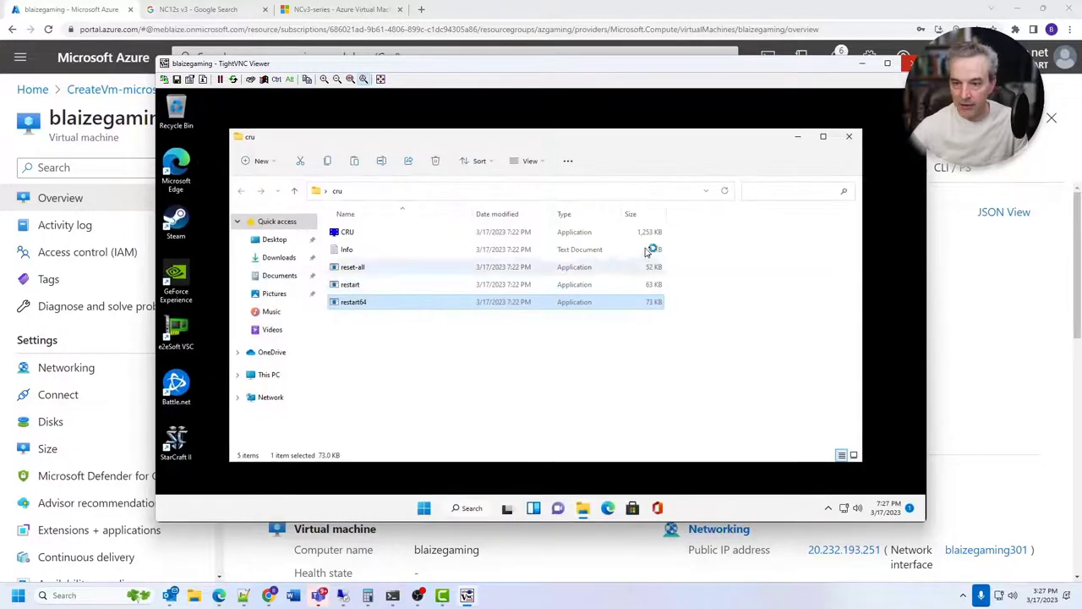
pyautogui.click(849, 136)
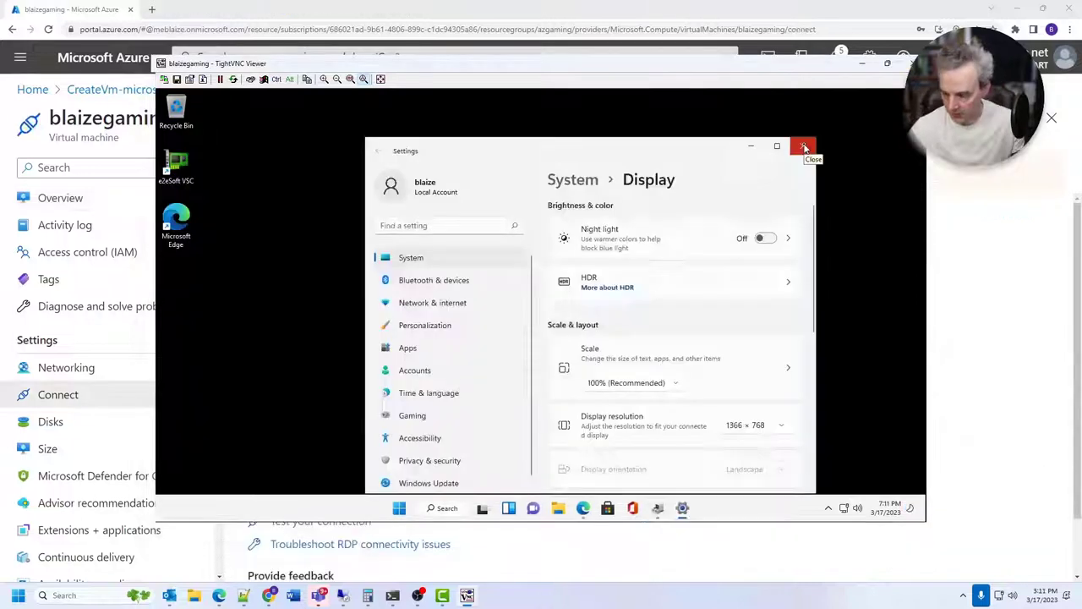
# - Close the display settings, uninstall the Microsoft Hyper-V Video adapter in Device Manager without restarting the VM, and close Device Manager
pyautogui.click(804, 147)
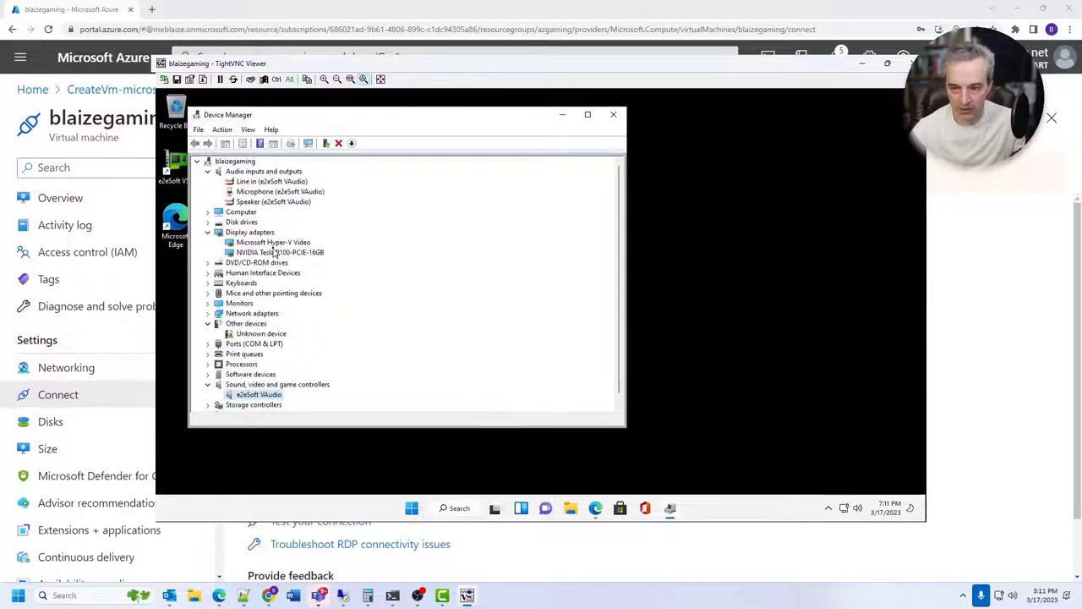
pyautogui.rightClick(268, 243)
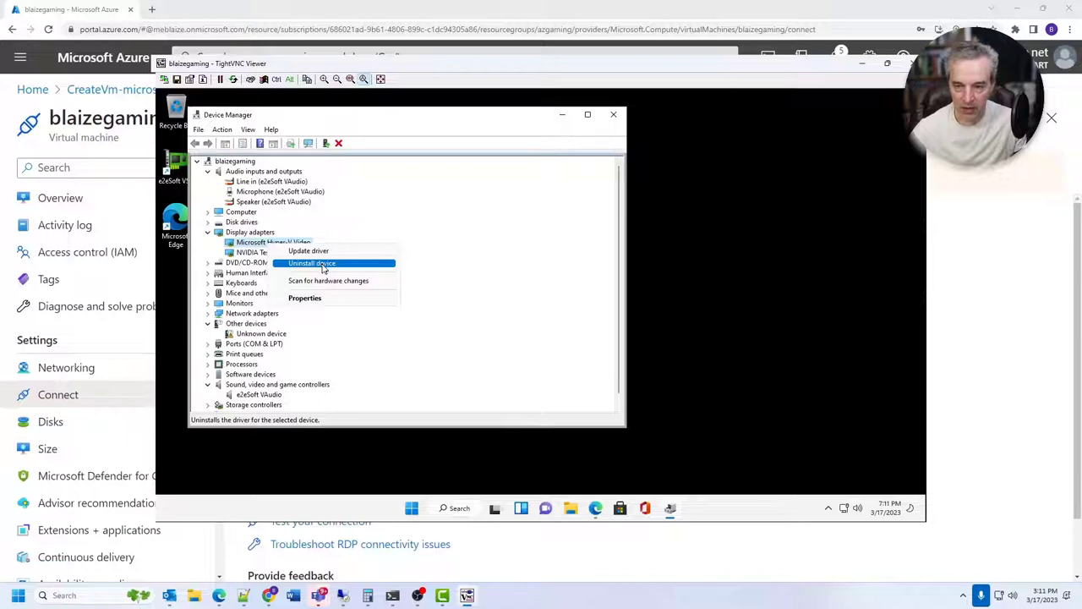
pyautogui.click(301, 243)
pyautogui.rightClick(298, 245)
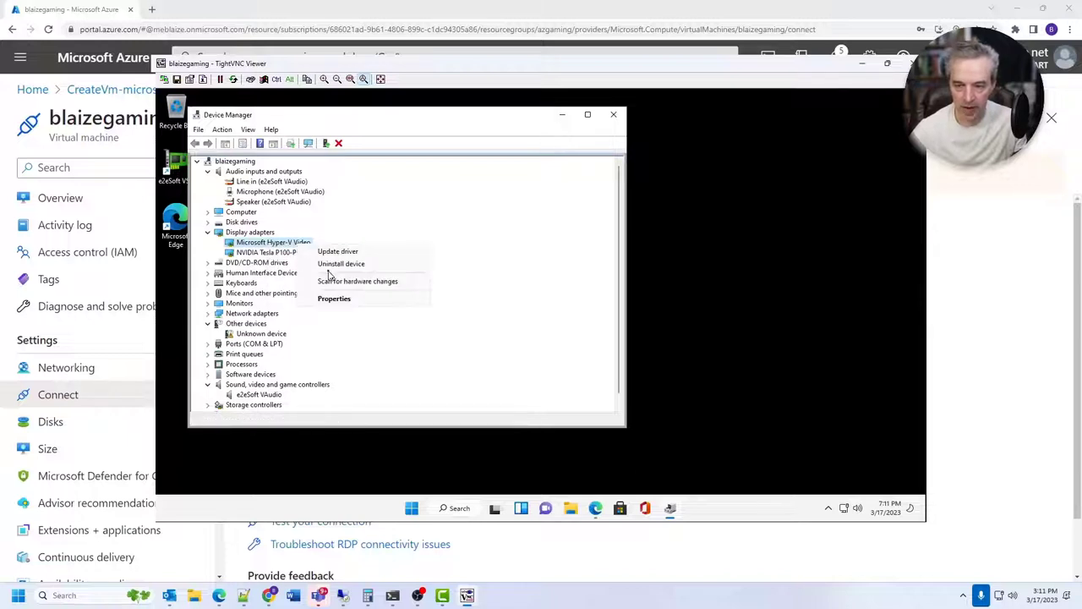
pyautogui.click(335, 266)
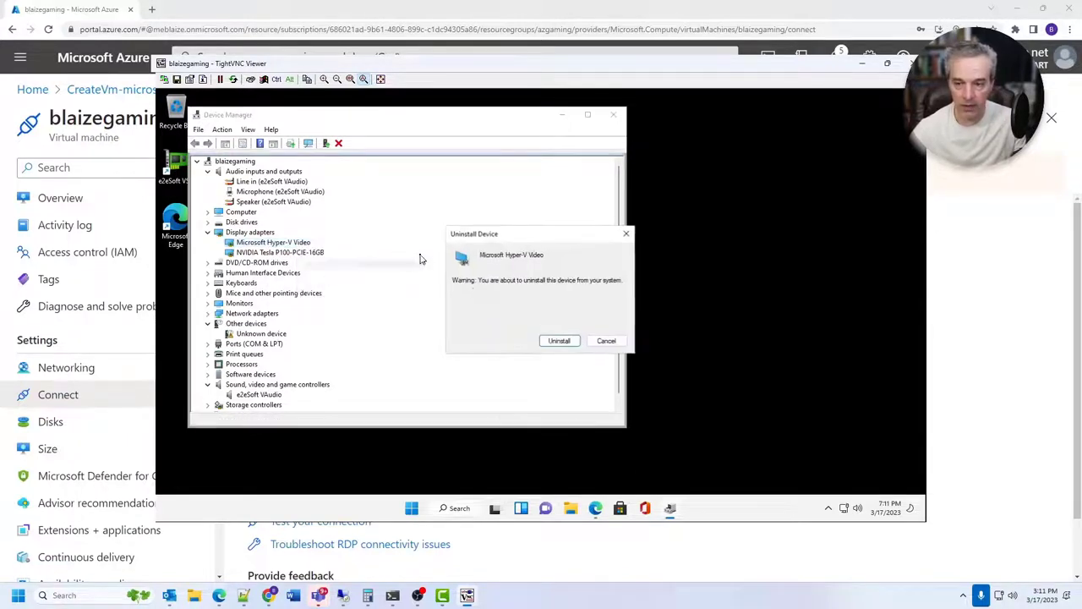
pyautogui.click(560, 340)
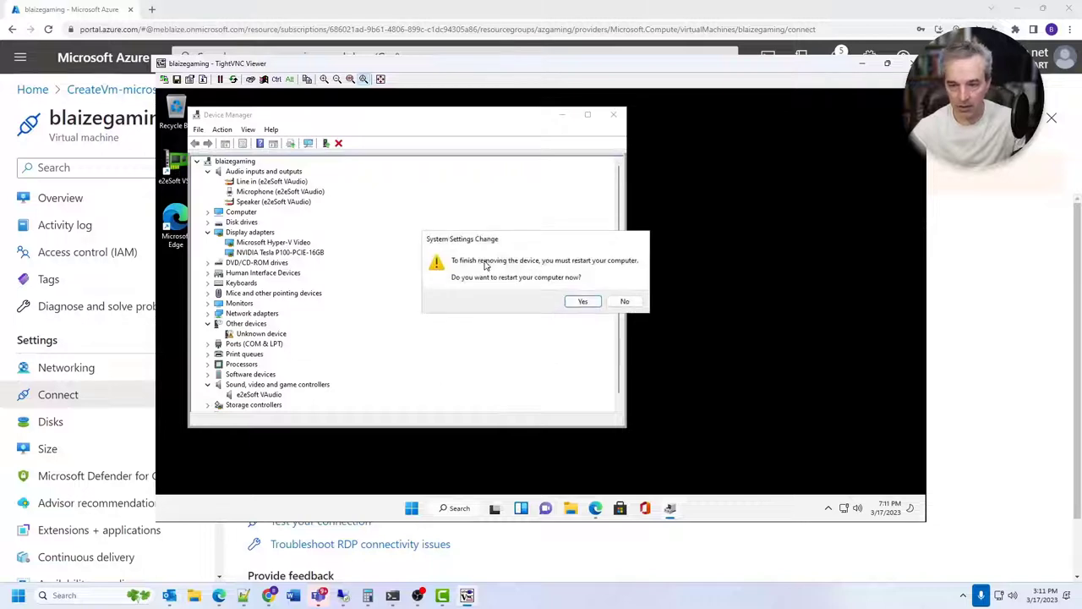
pyautogui.click(621, 302)
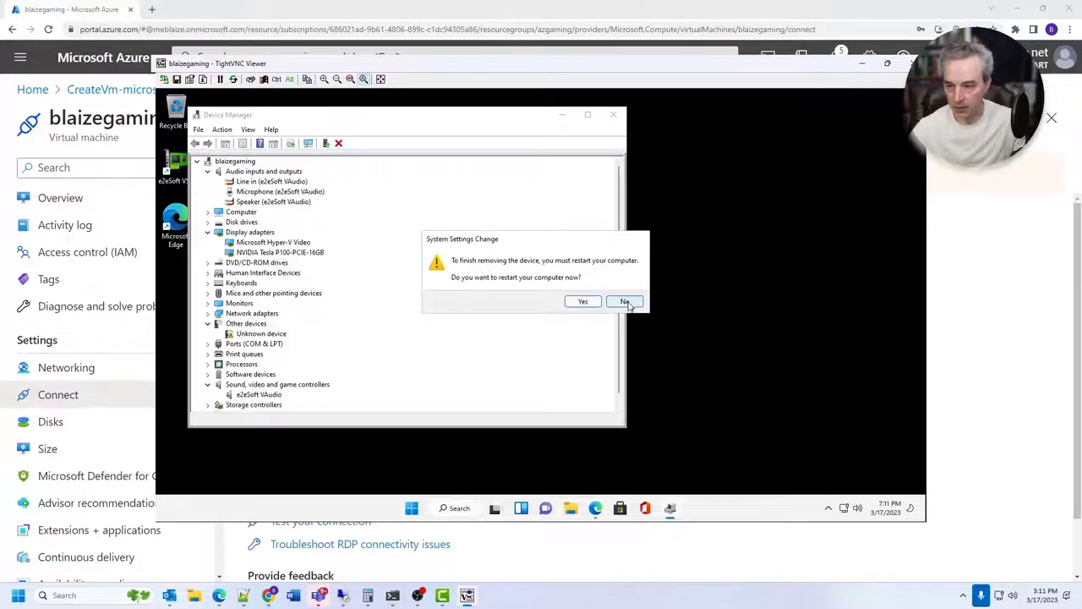
pyautogui.click(253, 243)
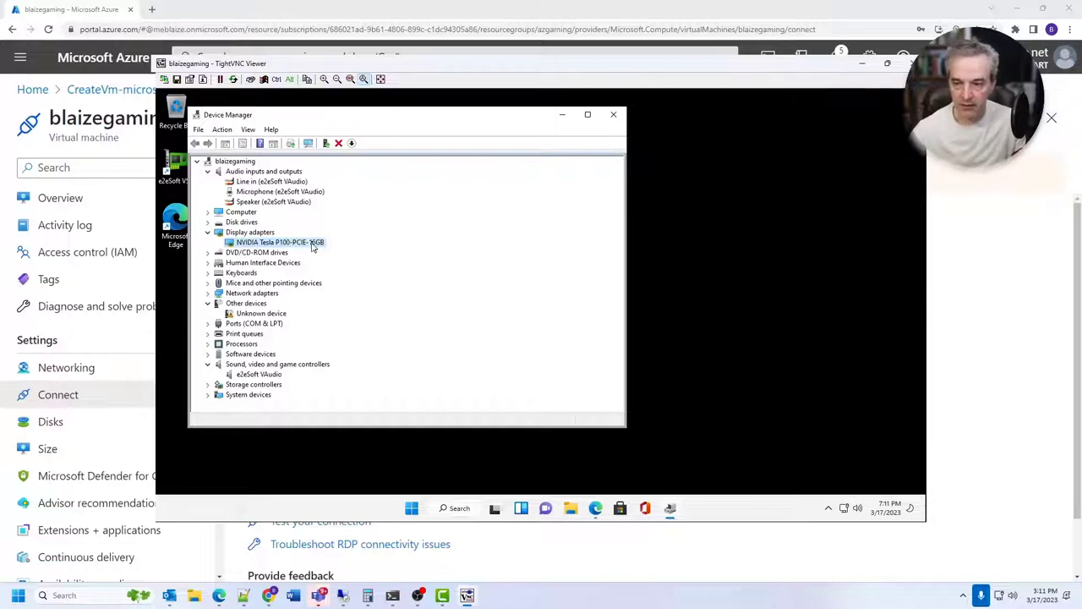
pyautogui.moveTo(375, 114); pyautogui.dragTo(592, 125)
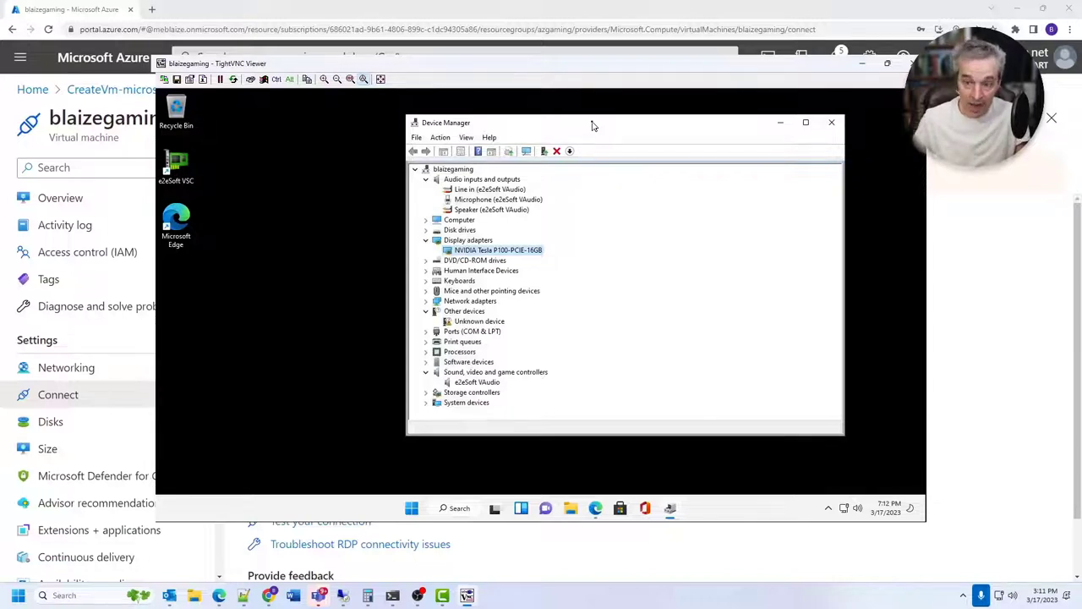
pyautogui.click(833, 123)
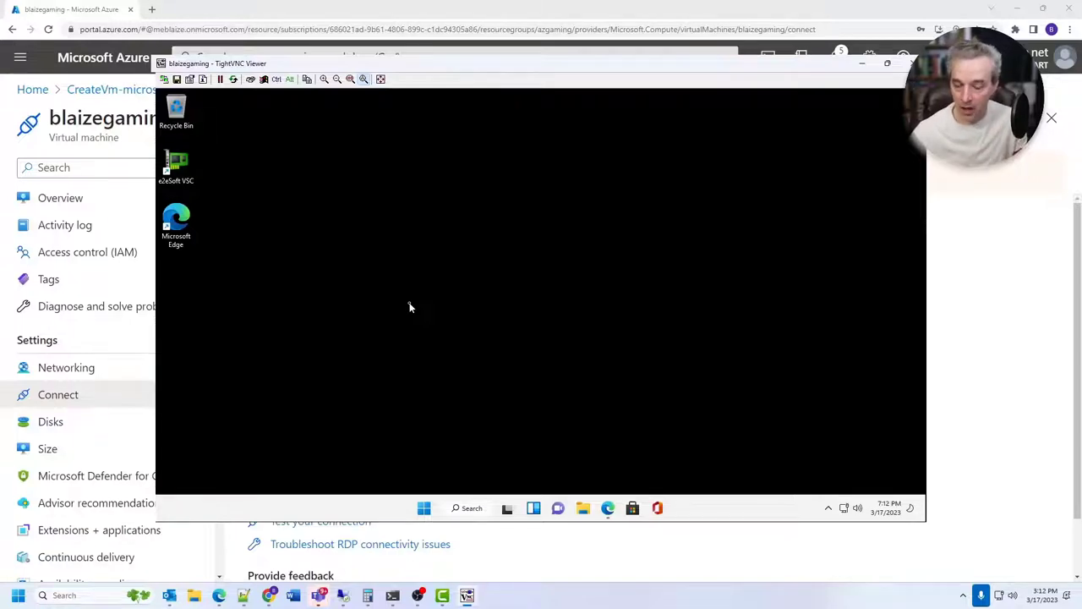
# - Search the web on the VM for steam, open the Steam store site and download the Windows installer
pyautogui.click(607, 508)
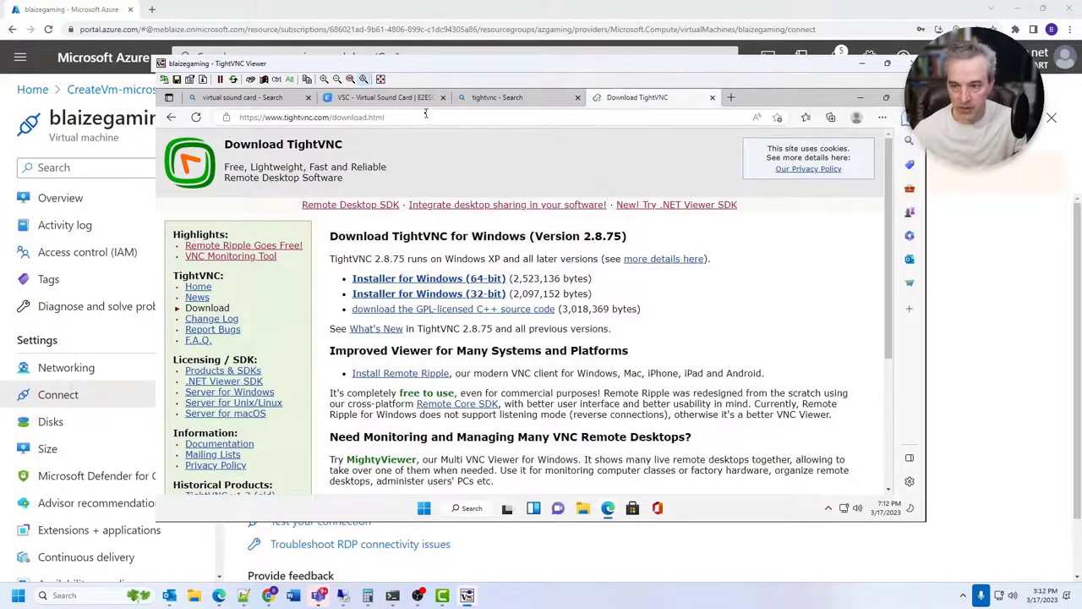
pyautogui.click(427, 115)
pyautogui.write('steam')
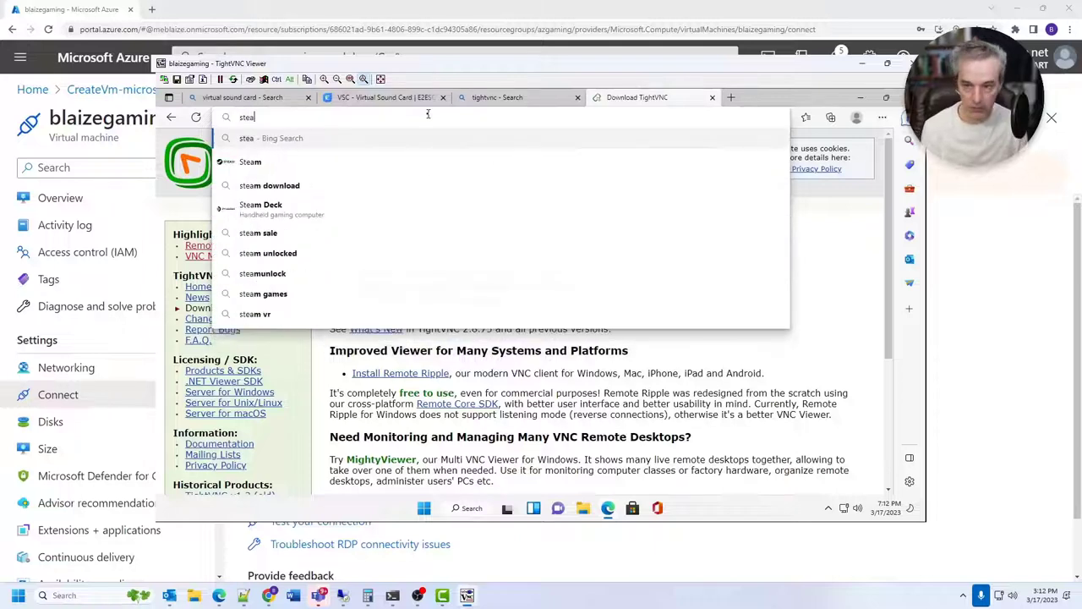
pyautogui.press('Return')
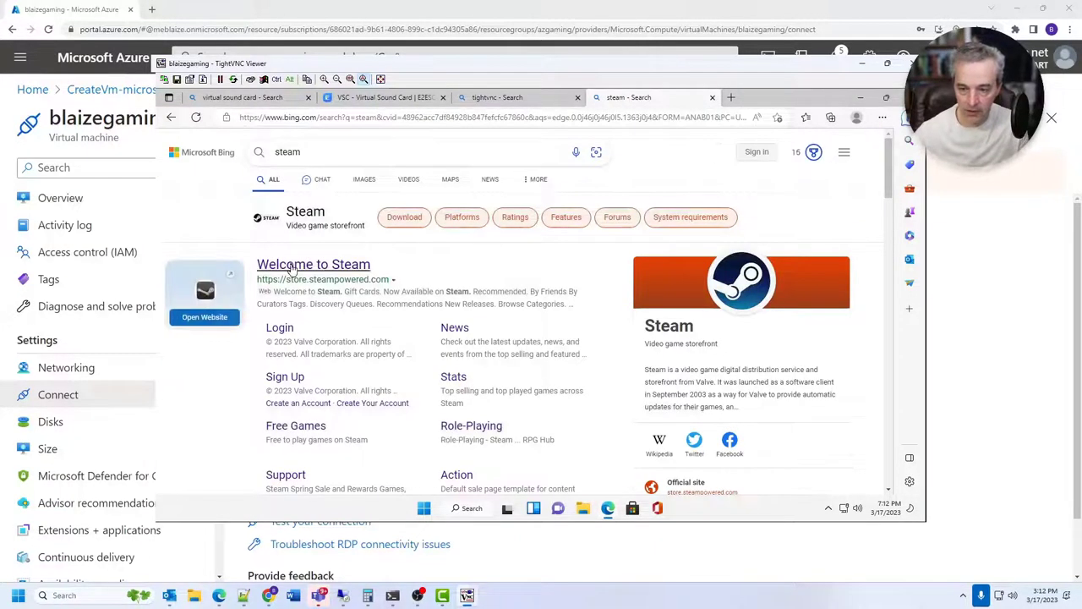
pyautogui.click(292, 265)
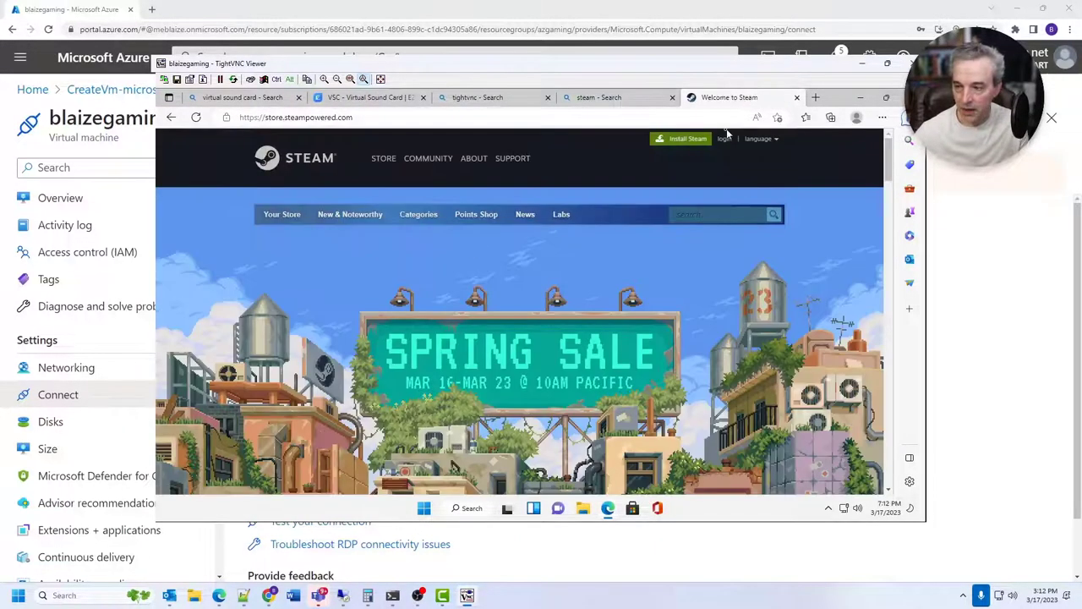
pyautogui.click(684, 139)
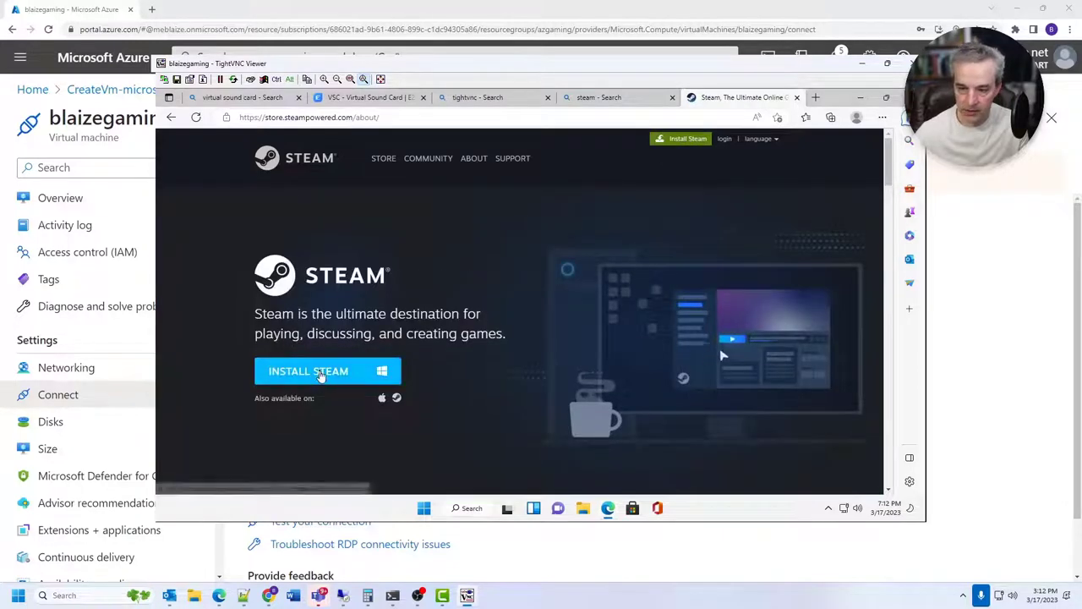
pyautogui.click(321, 372)
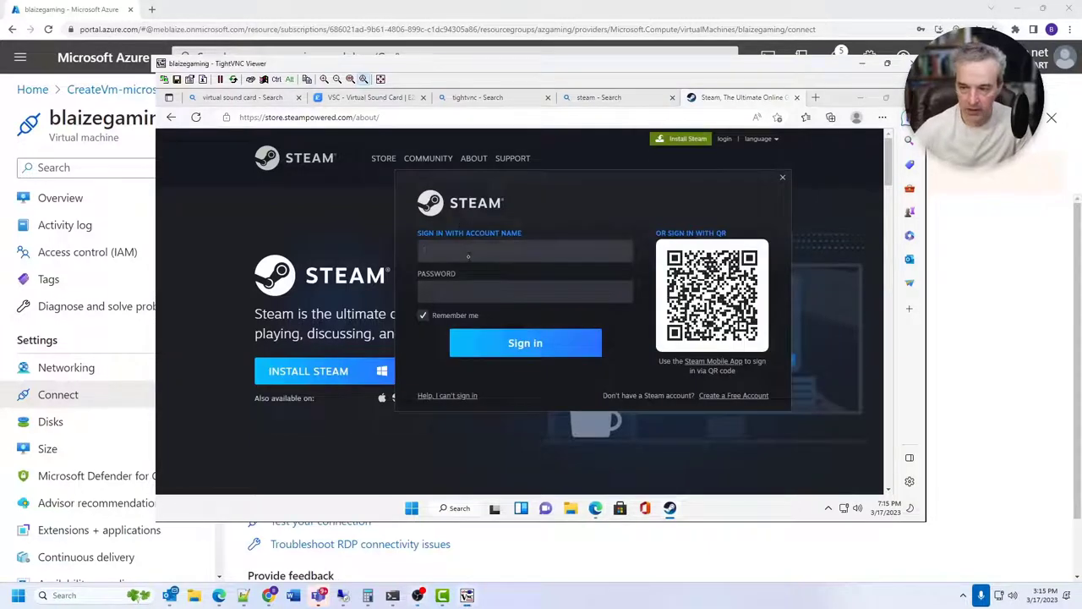
# - Sign in to Steam with the account name and account password, and close the Friends window
pyautogui.write('onemule')
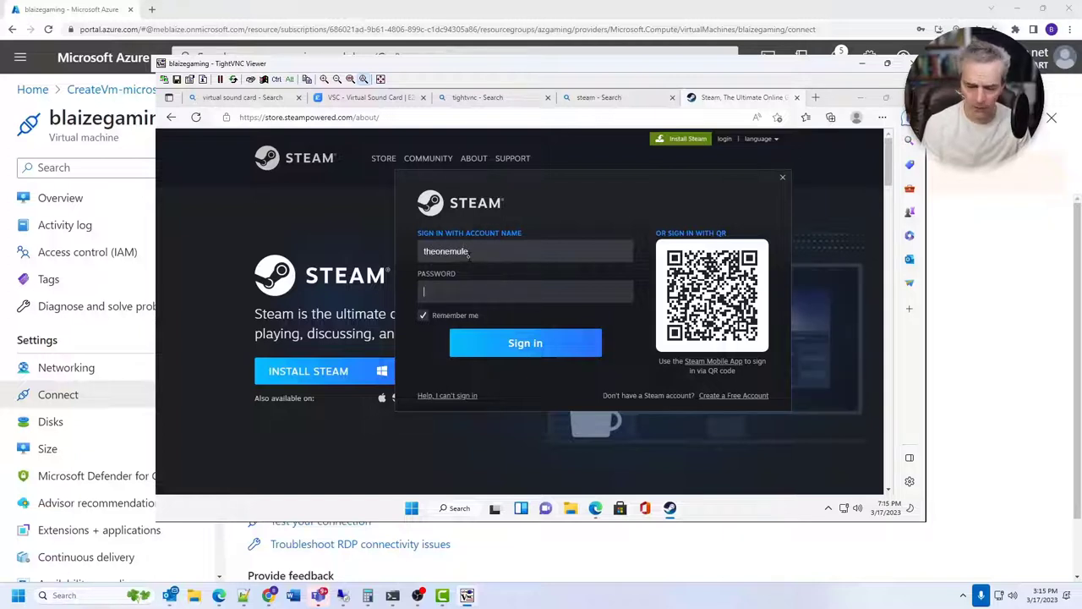
pyautogui.write('*******')
pyautogui.press('Return')
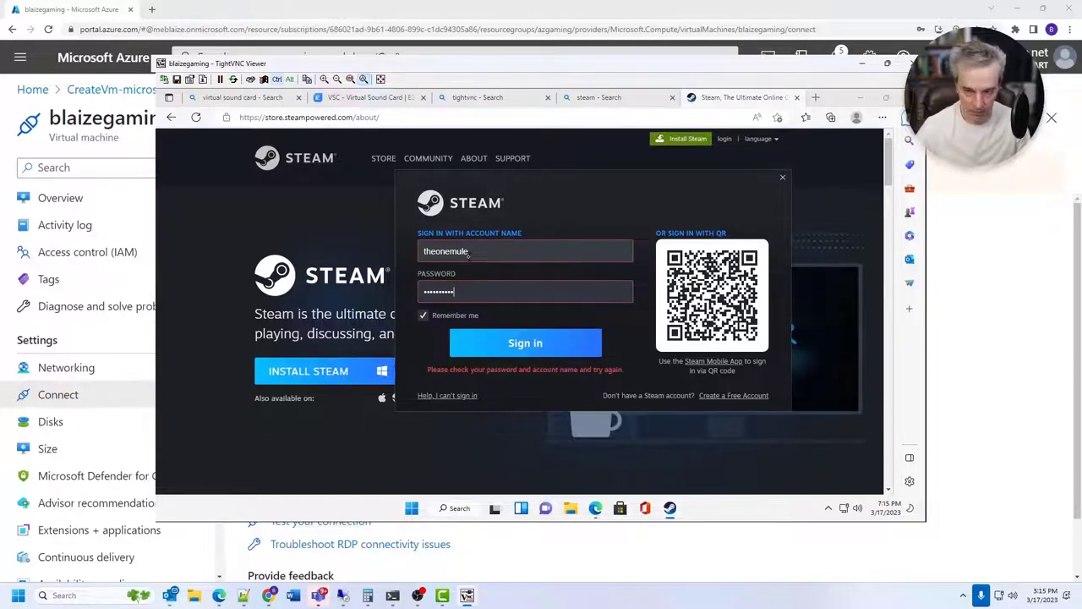
pyautogui.hotkey('ctrl', 'a')
pyautogui.write('**********')
pyautogui.press('Return')
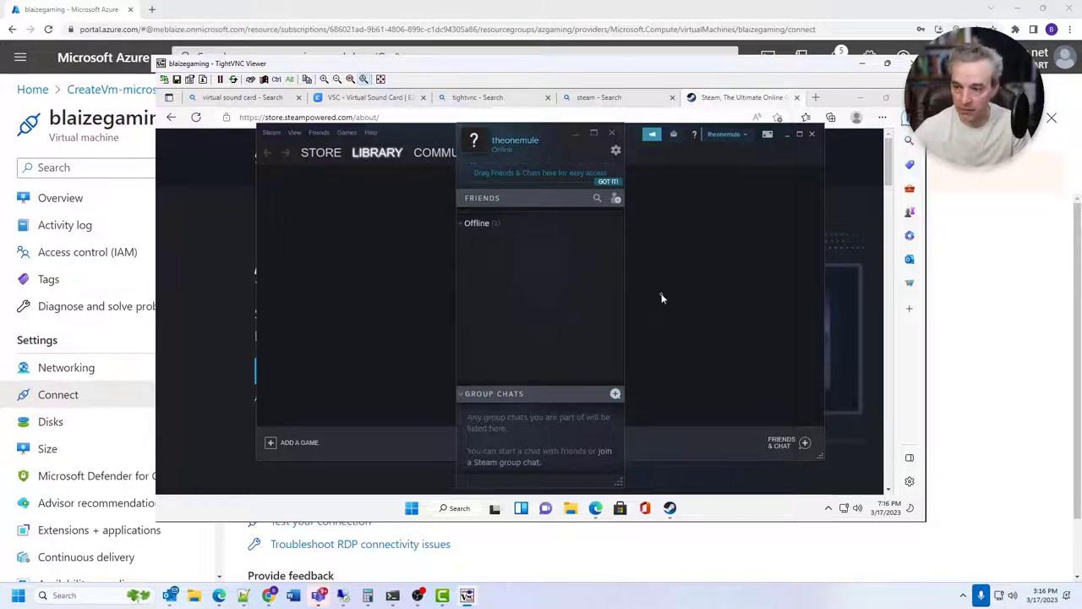
pyautogui.click(614, 136)
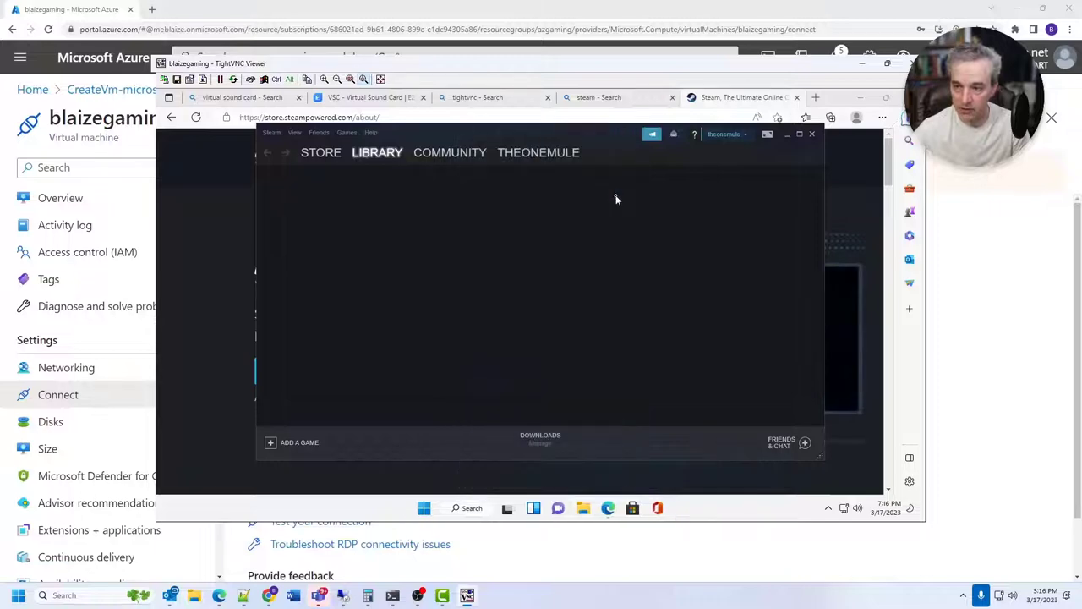
# - Open battle.net in a new browser tab and go to the Battle.net download
pyautogui.click(815, 97)
pyautogui.write('battle.net')
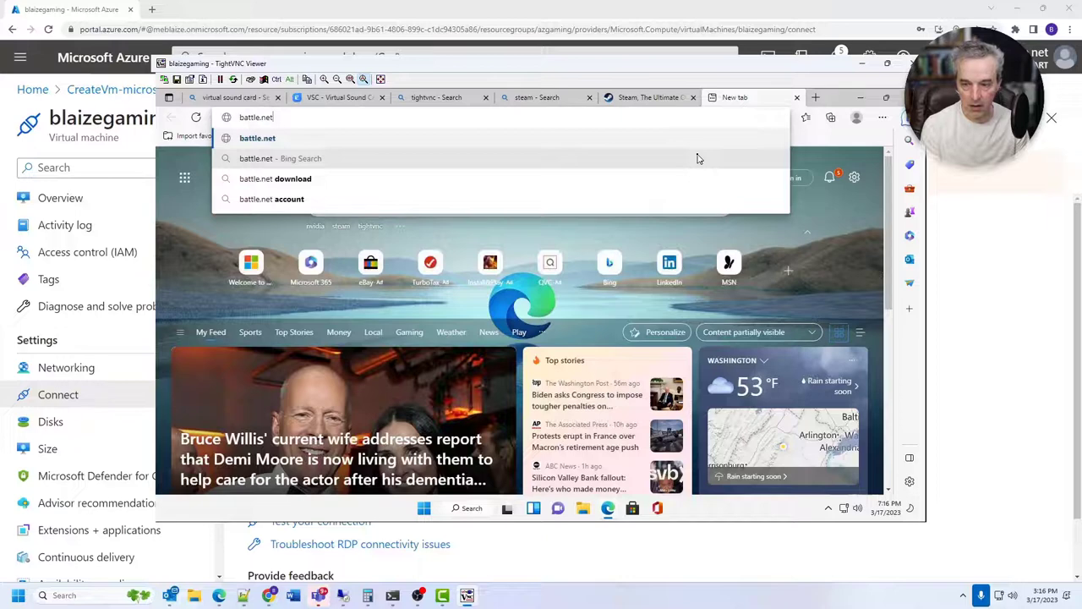
pyautogui.press('Return')
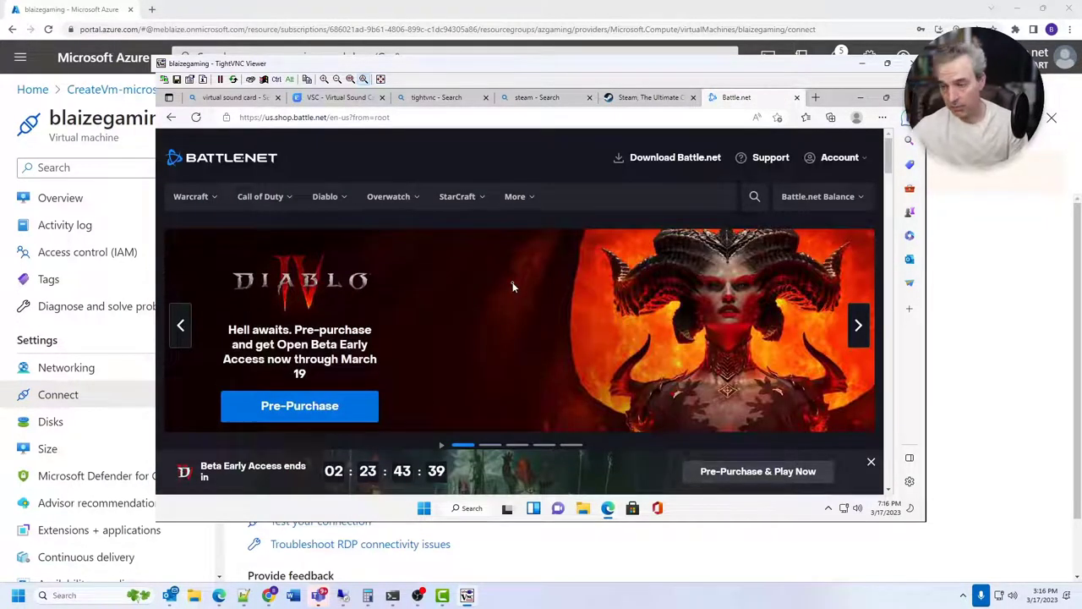
pyautogui.click(701, 159)
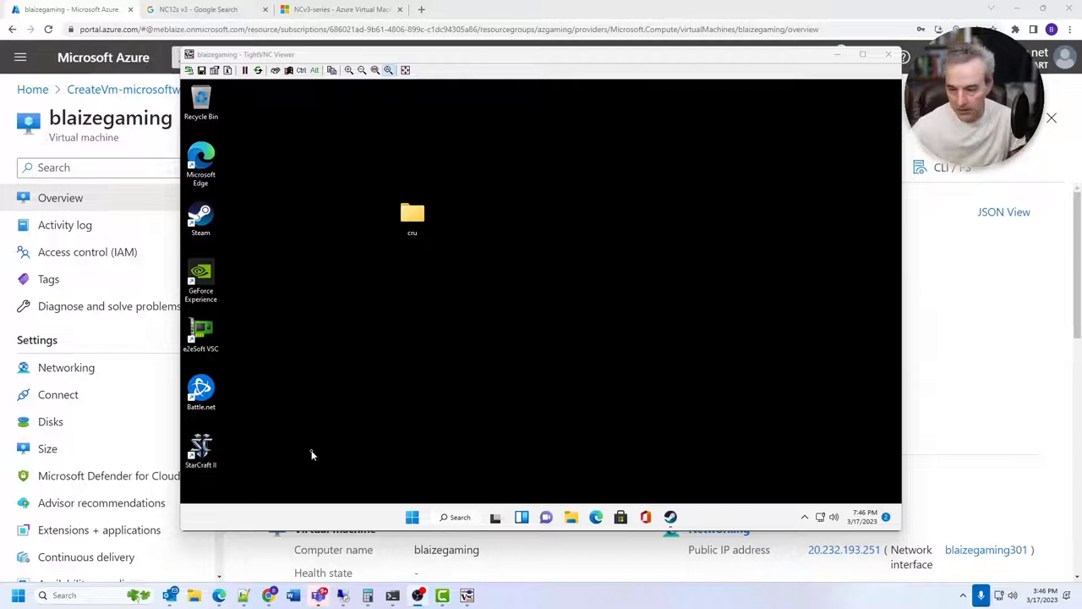
# - Open Steam on the VM, view the programs that can be added as a non-Steam game and close the list without adding any
pyautogui.click(670, 517)
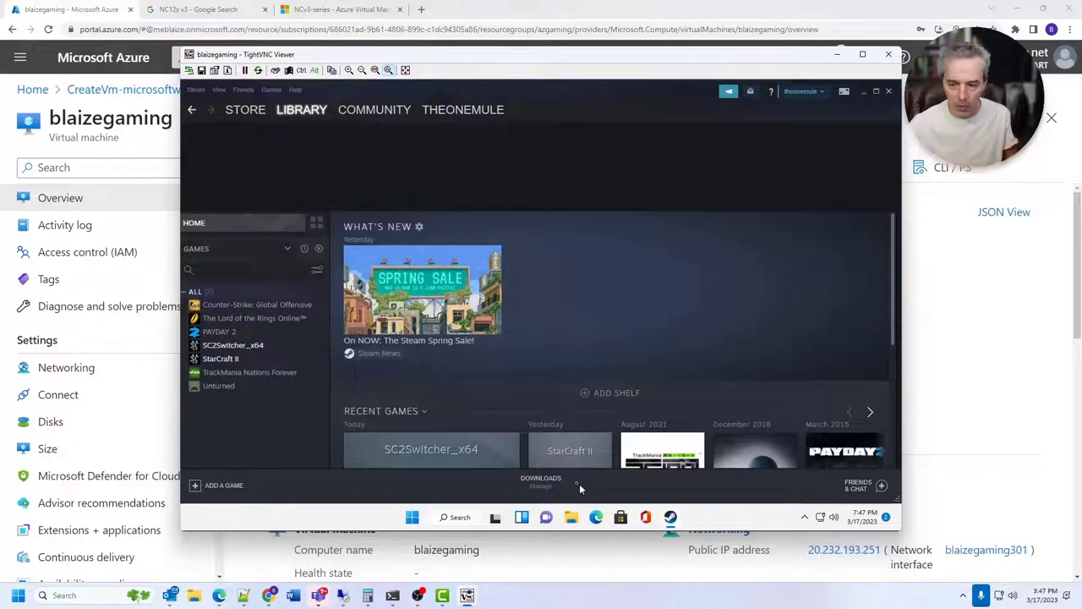
pyautogui.click(220, 486)
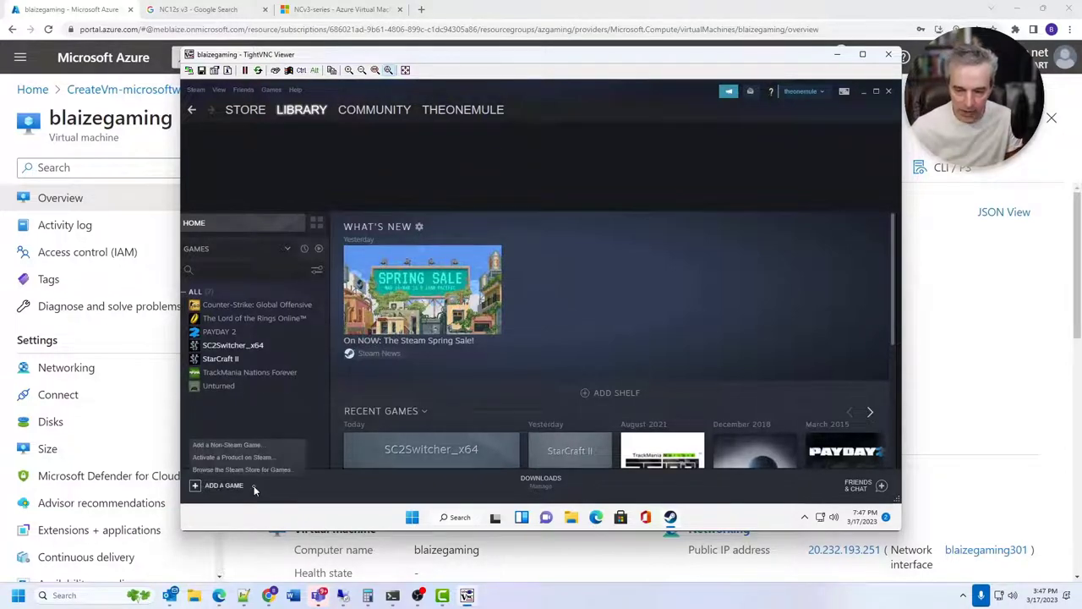
pyautogui.click(237, 444)
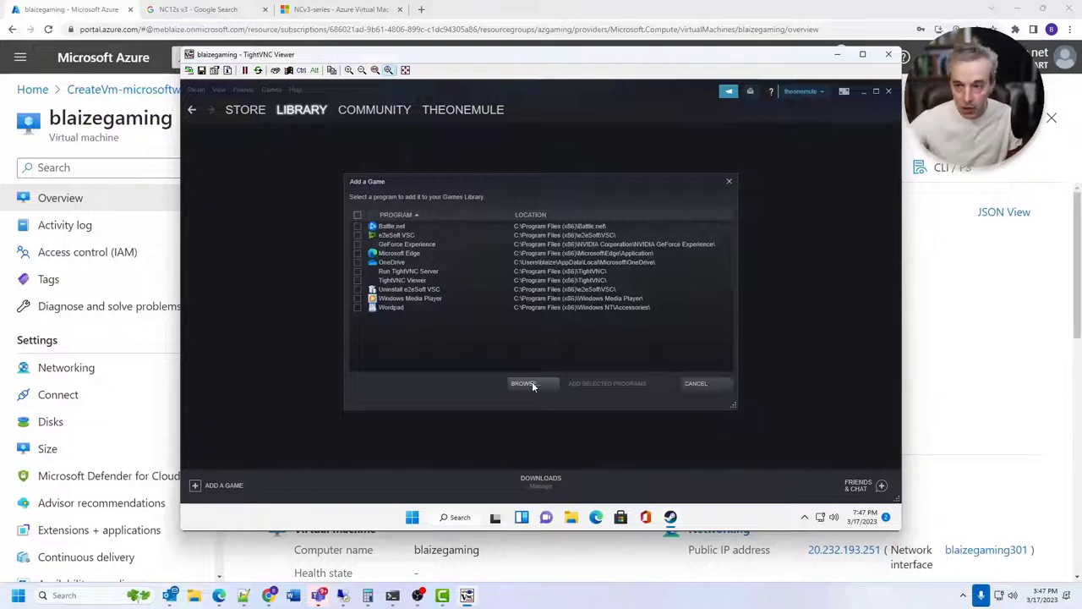
pyautogui.click(730, 184)
# - Open Steam's Remote Play settings, examine the advanced host options for streaming and hardware encoding, and close those options unchanged
pyautogui.click(196, 90)
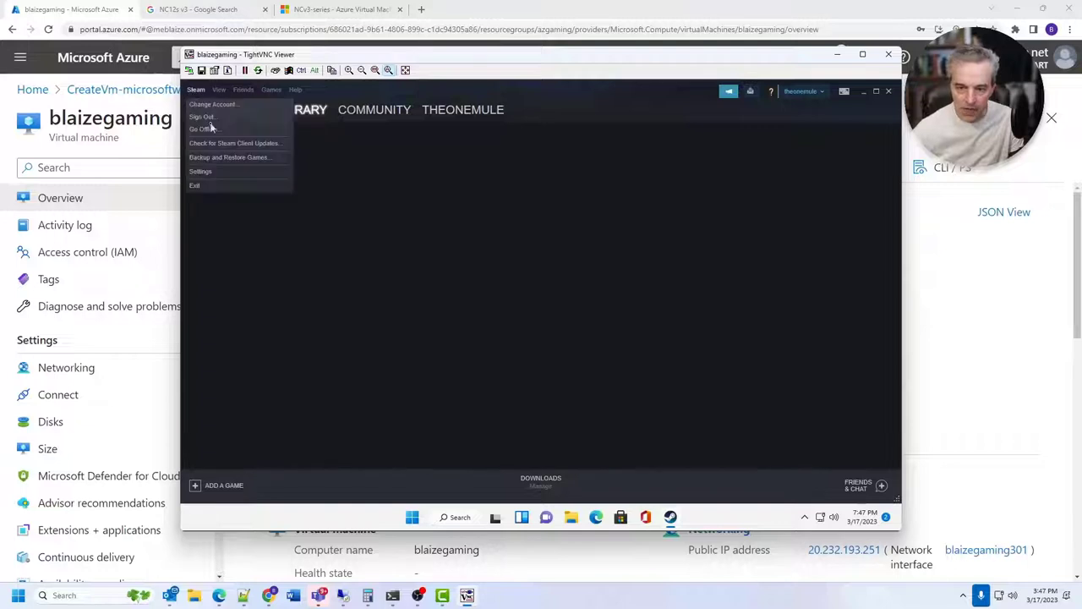
pyautogui.click(208, 171)
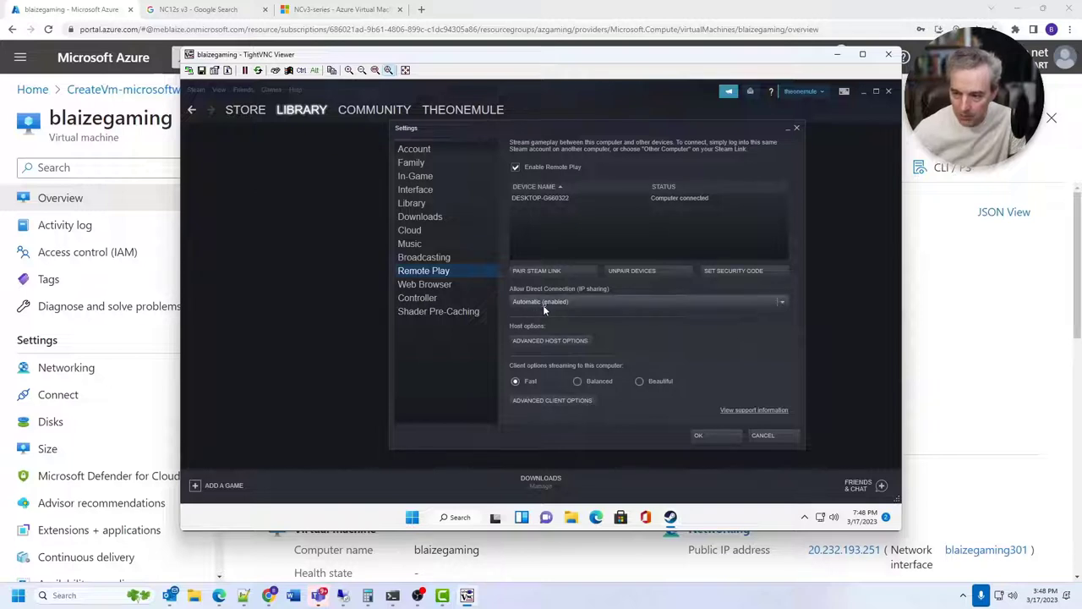
pyautogui.click(556, 341)
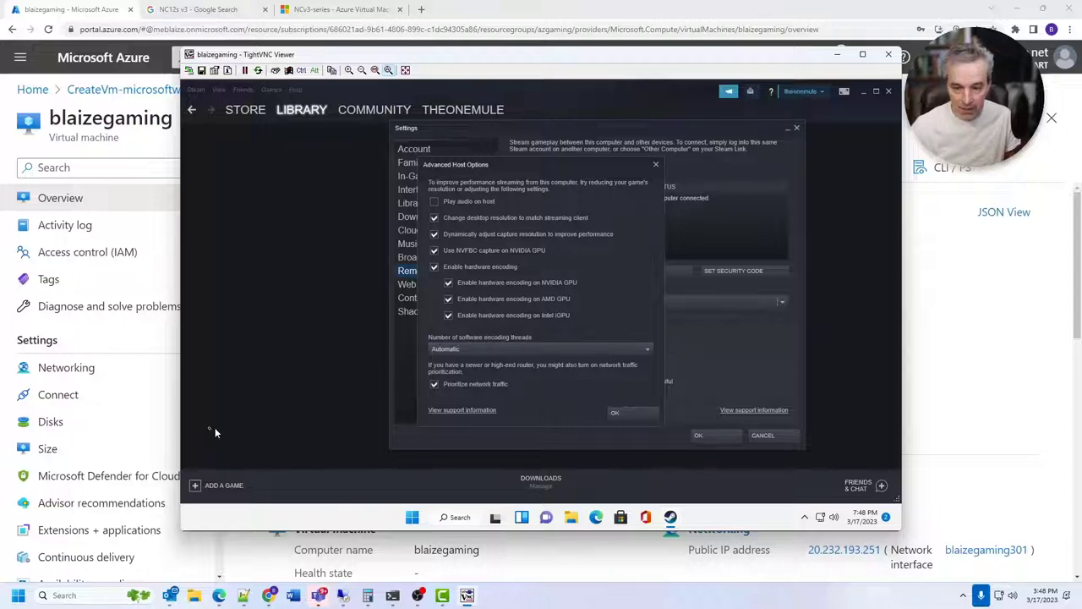
pyautogui.click(69, 457)
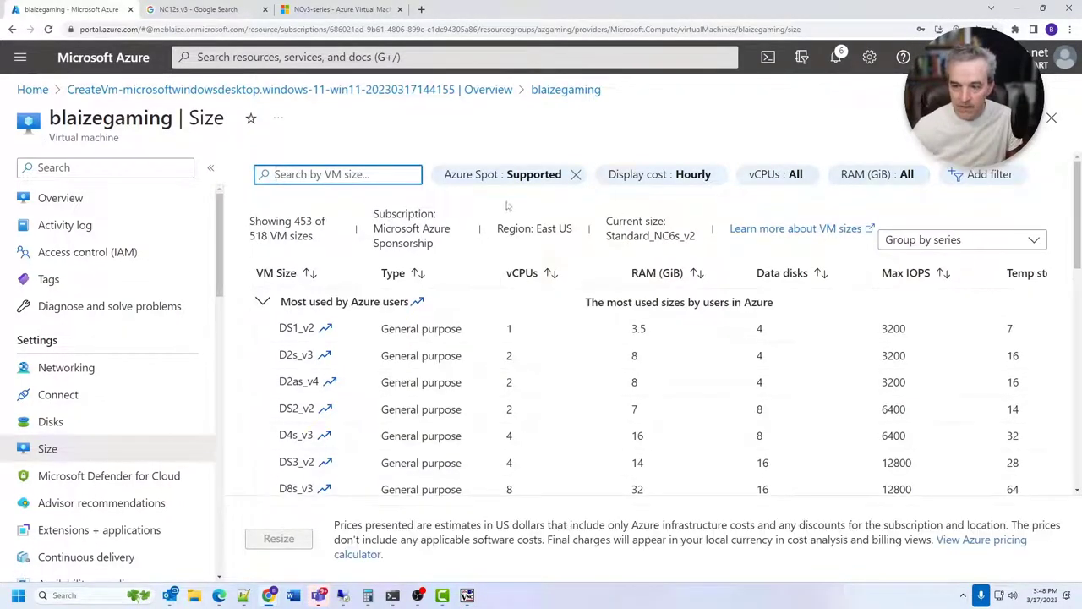
pyautogui.click(467, 595)
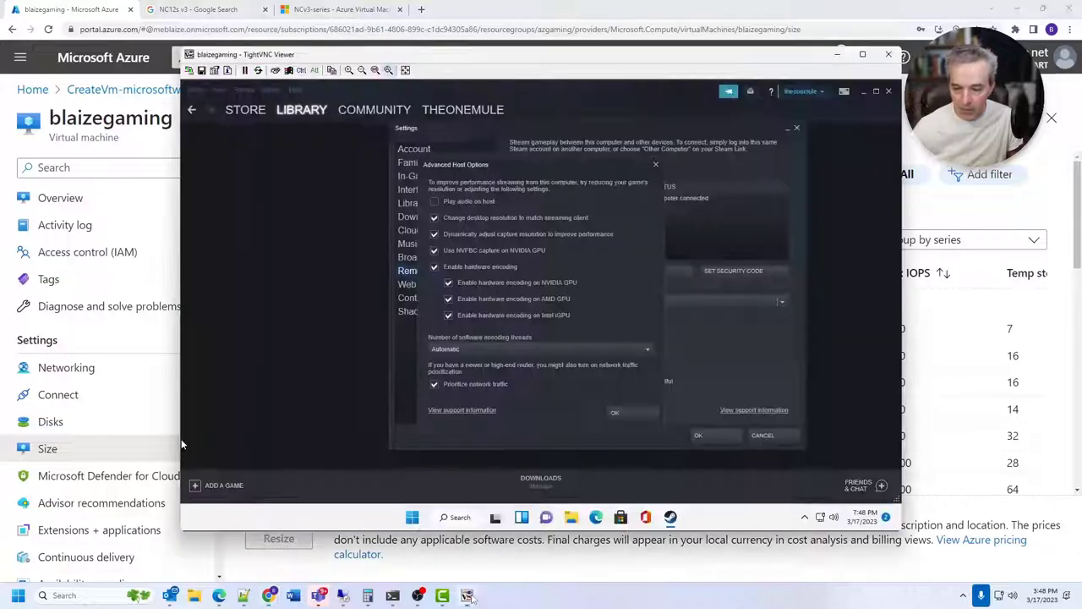
pyautogui.moveTo(496, 522)
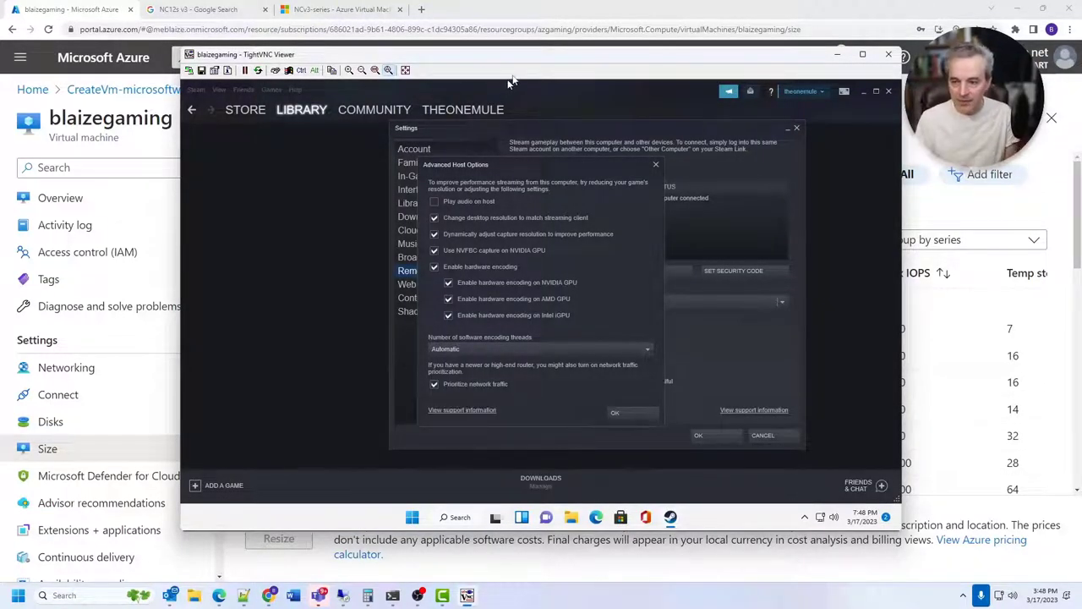
pyautogui.click(657, 166)
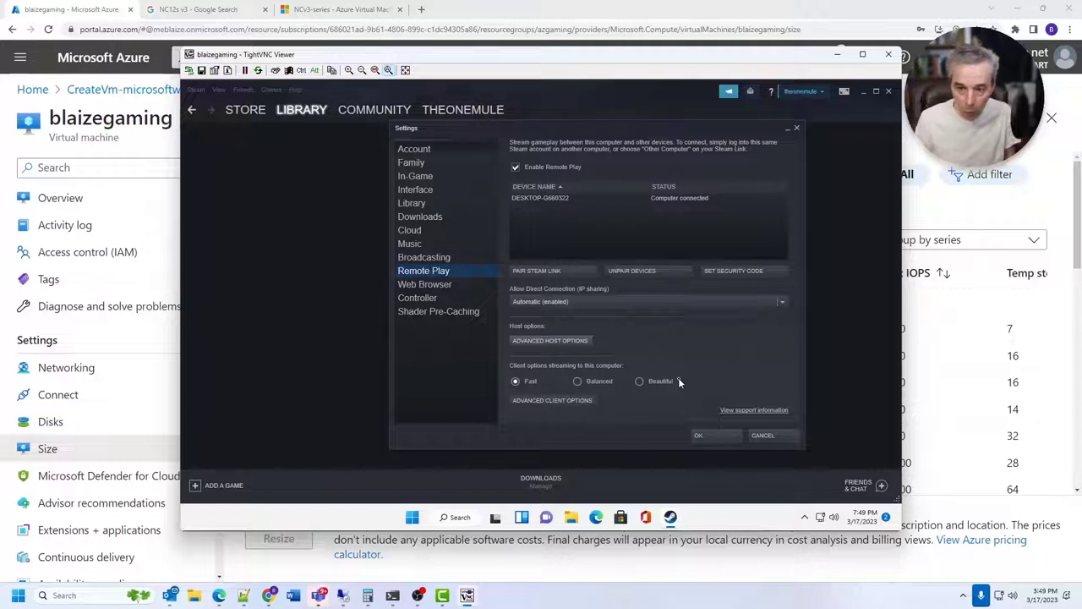
# - Accept the Remote Play settings on the VM, and open the game library in Steam on the local computer
pyautogui.click(703, 435)
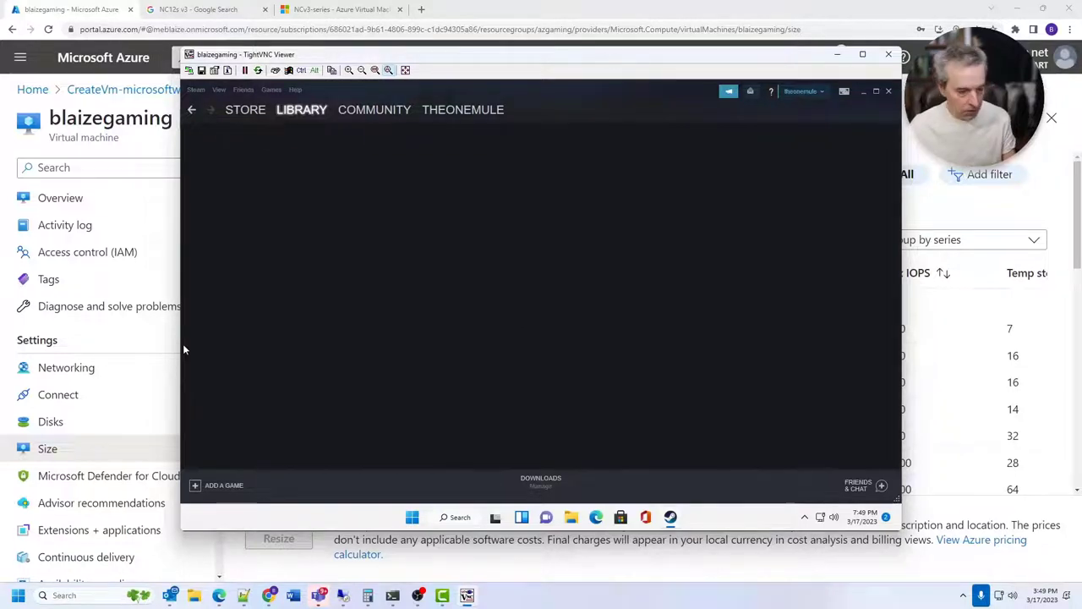
pyautogui.press('super')
pyautogui.write('steam')
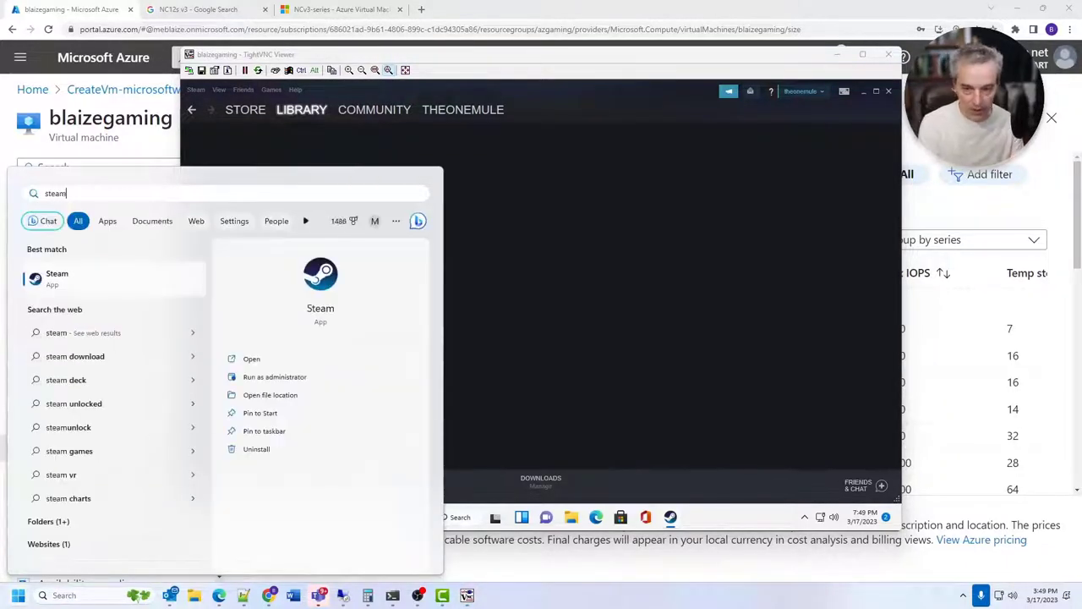
pyautogui.press('Return')
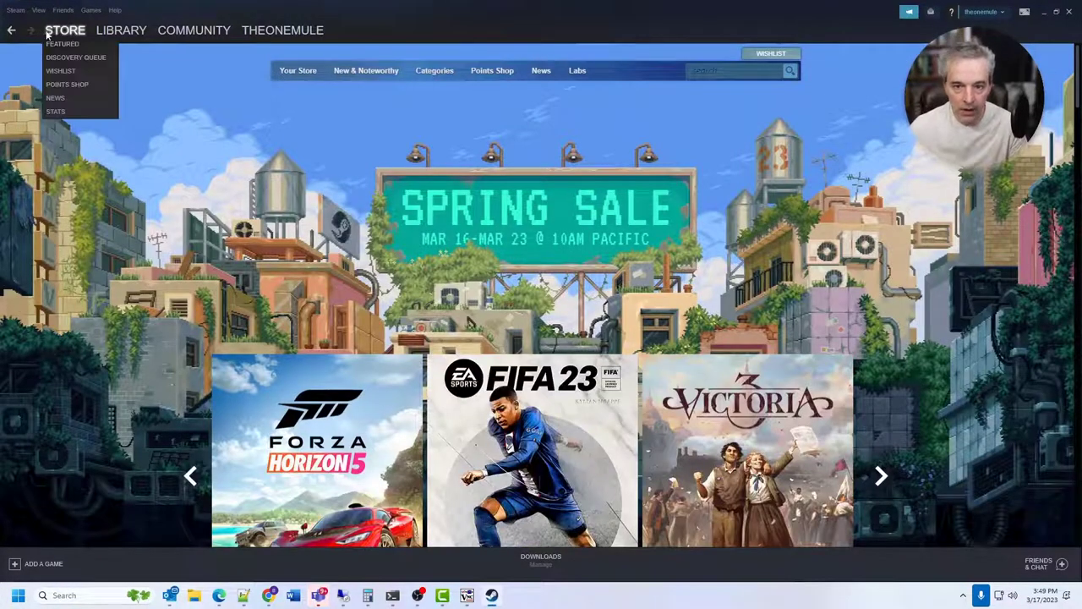
pyautogui.click(99, 34)
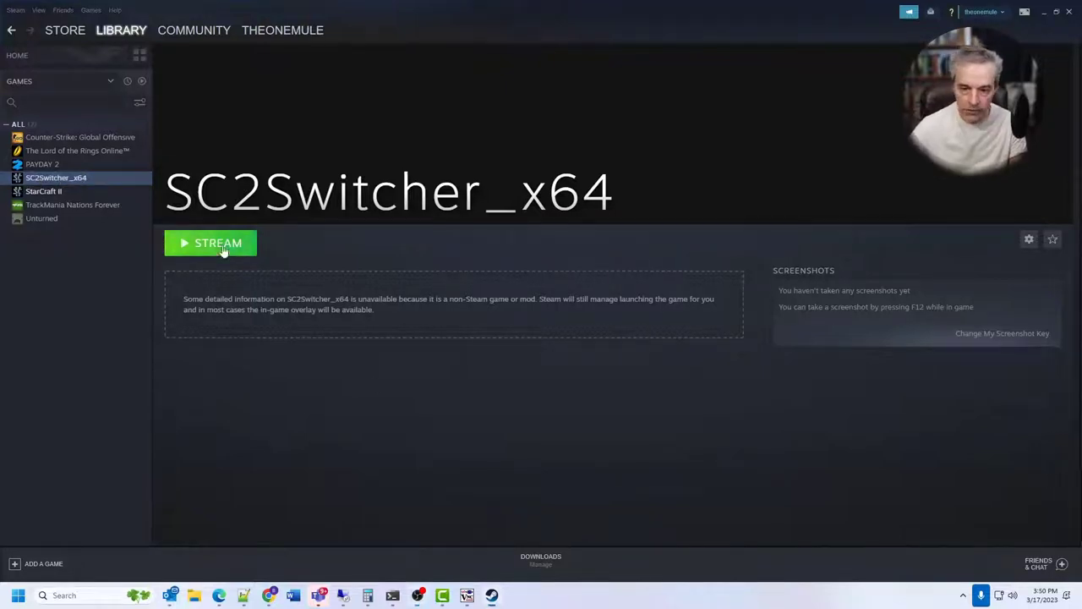
# - Stream SC2Switcher_x64 from the VM, check the VM's desktop in TightVNC Viewer and switch to the streamed game window
pyautogui.moveTo(469, 599)
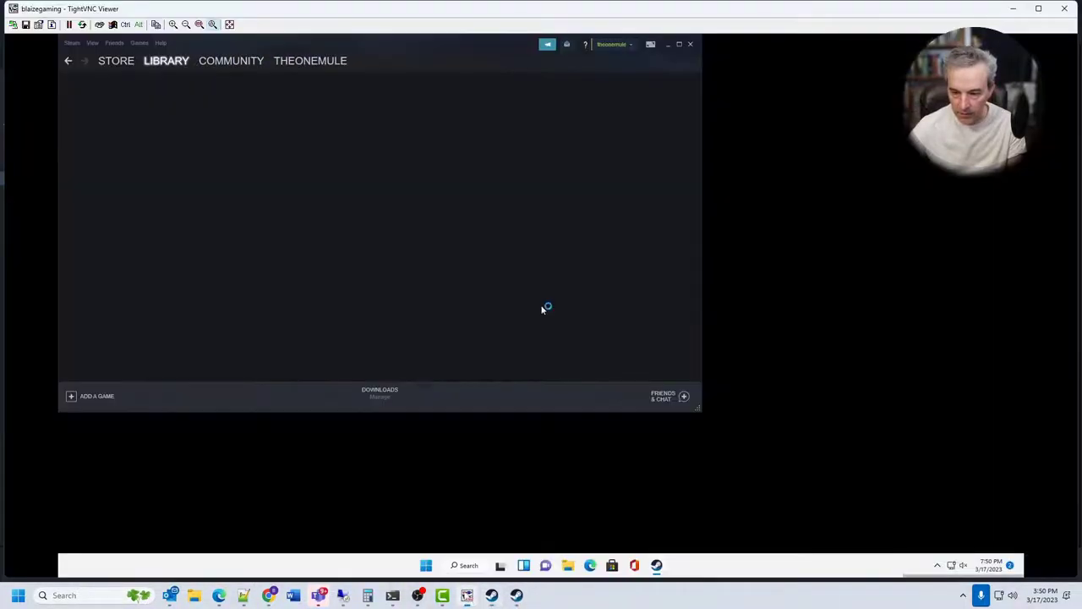
pyautogui.click(469, 596)
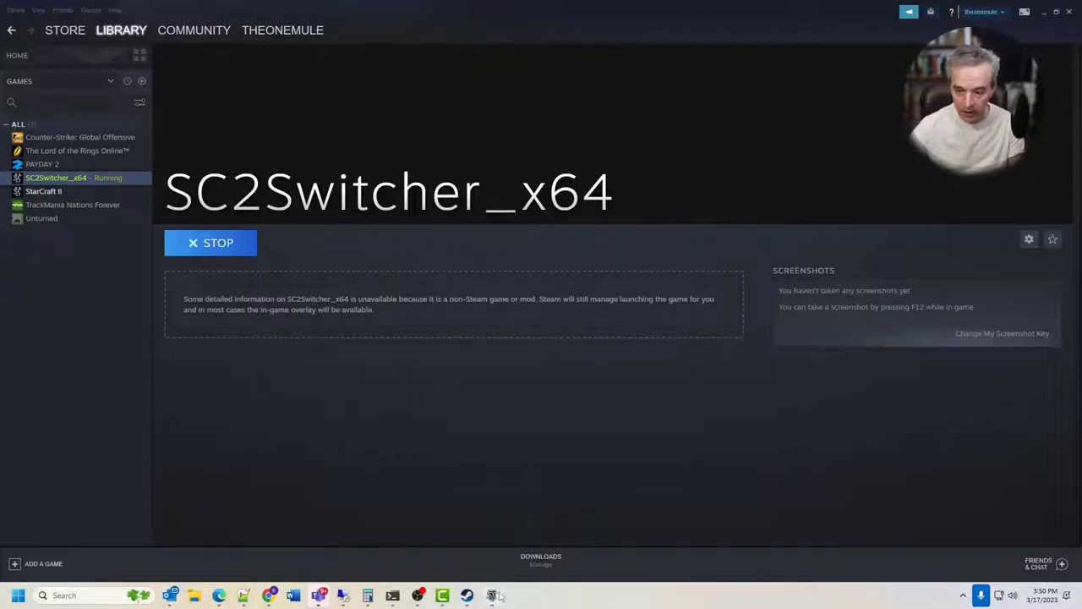
pyautogui.click(492, 528)
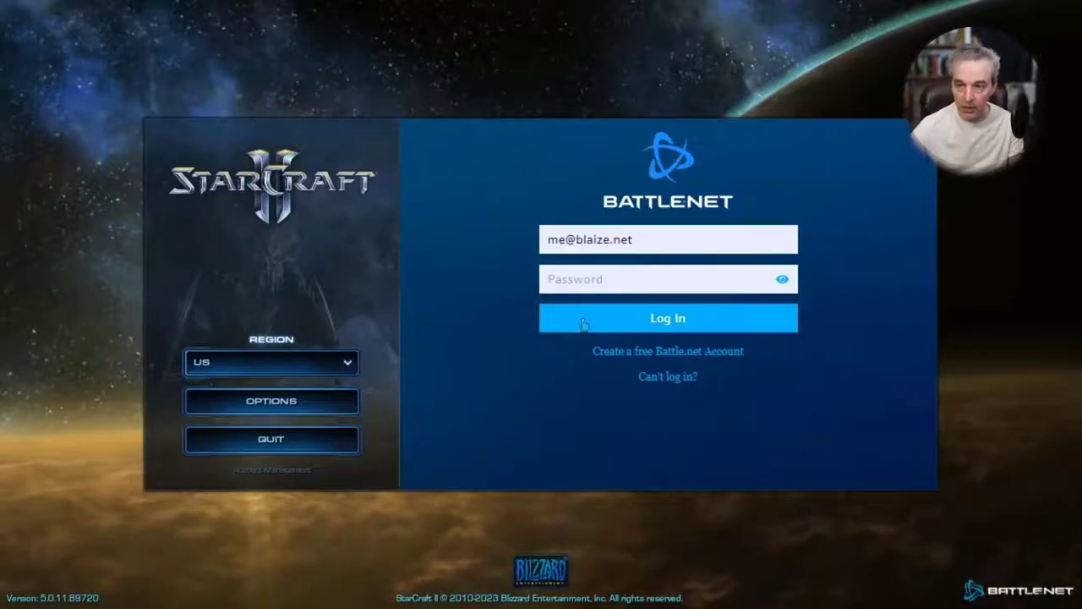
# - Try to log in to Battle.net from the StarCraft II login screen with the account password
pyautogui.click(639, 276)
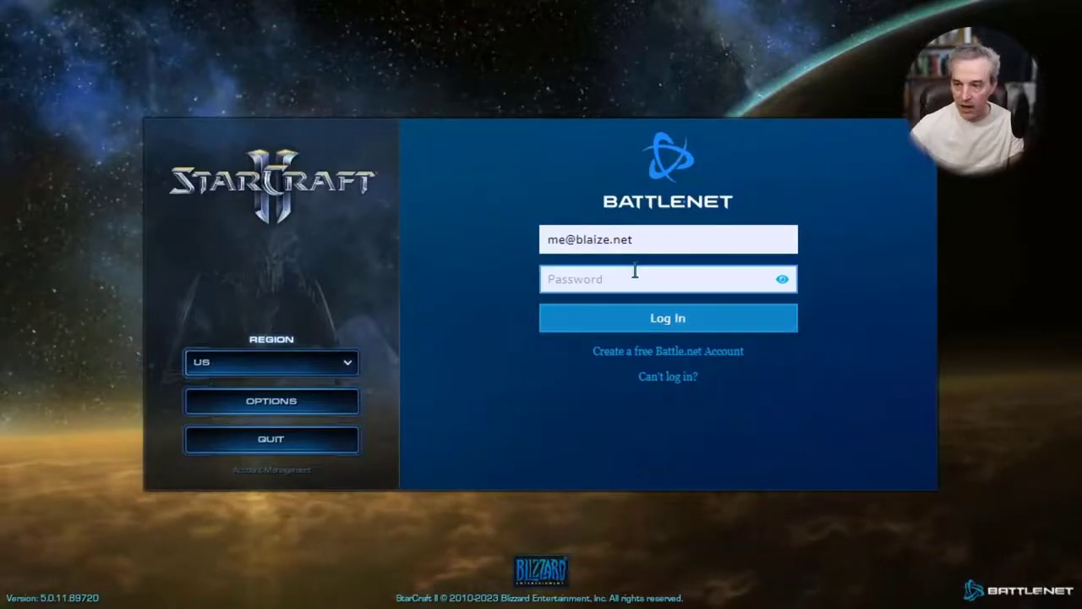
pyautogui.click(603, 276)
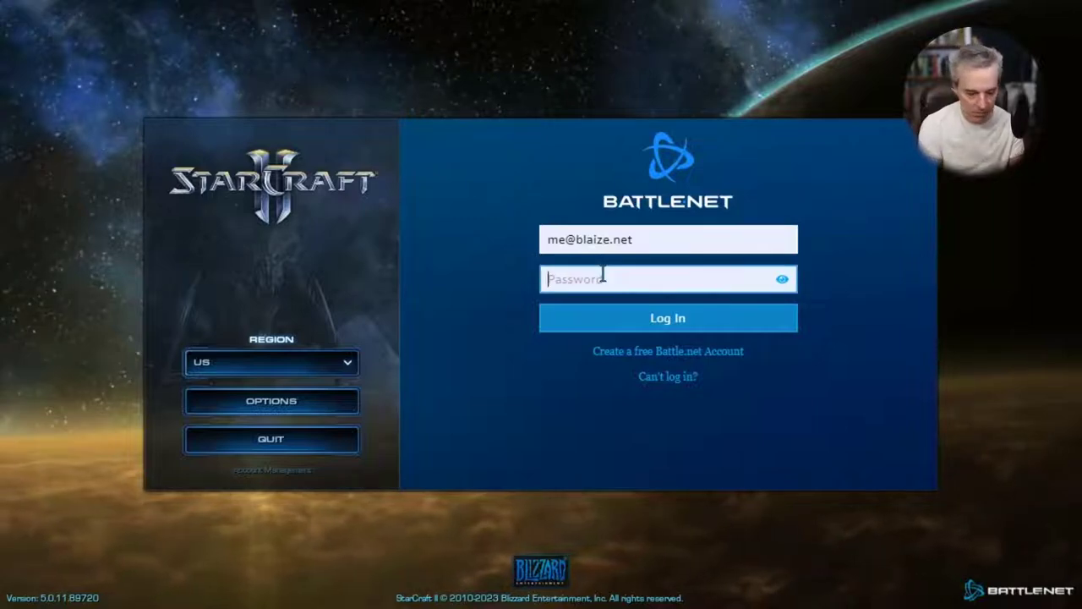
pyautogui.write('*******')
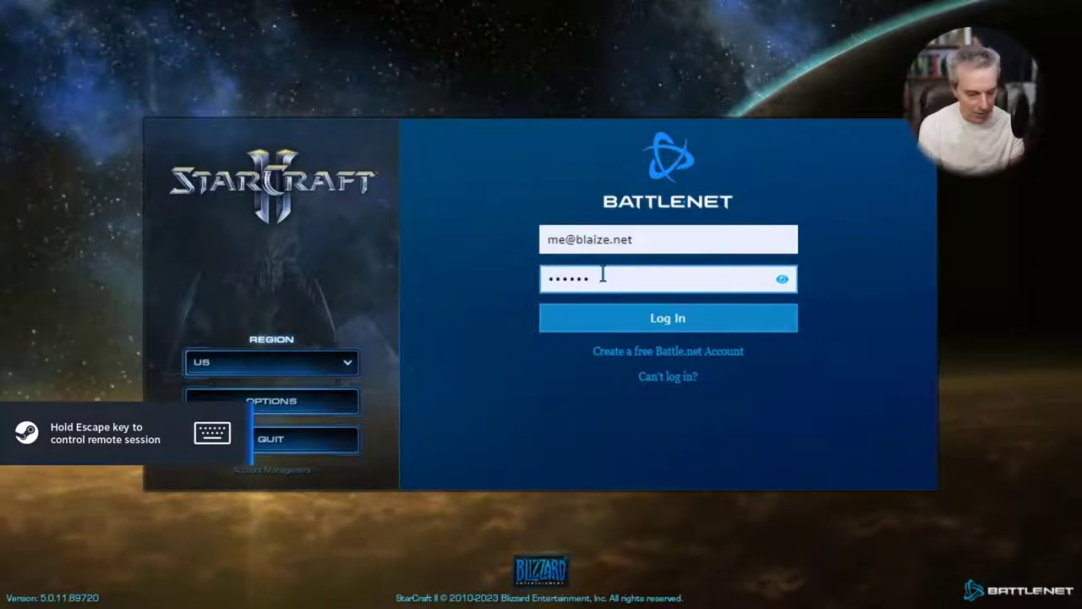
pyautogui.write('***')
pyautogui.press('Return')
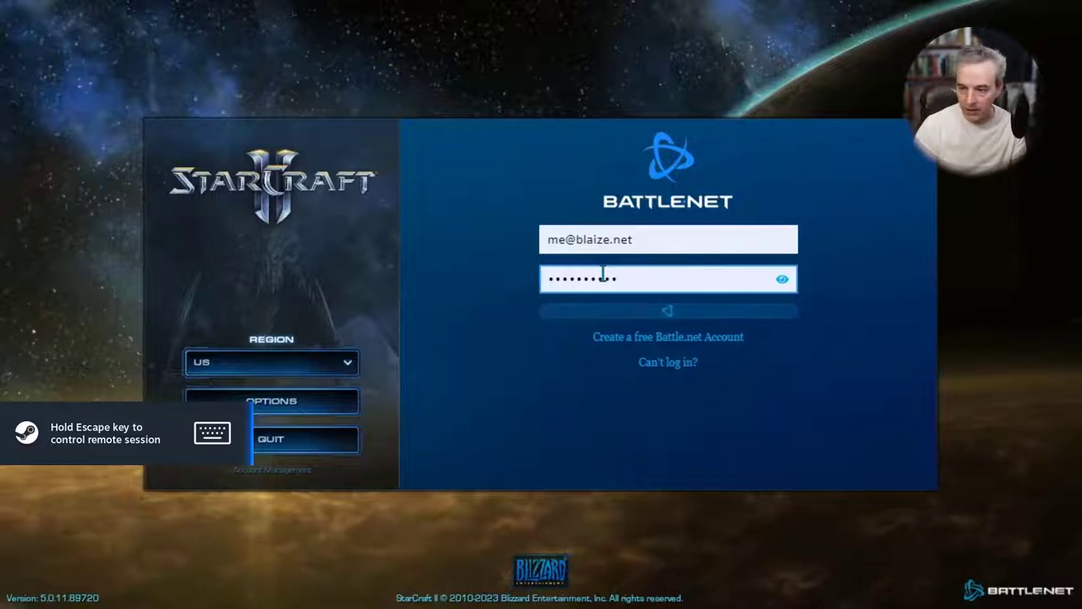
# - Re-enter the Battle.net account password, log in and confirm the first listed StarCraft II character
pyautogui.click(598, 395)
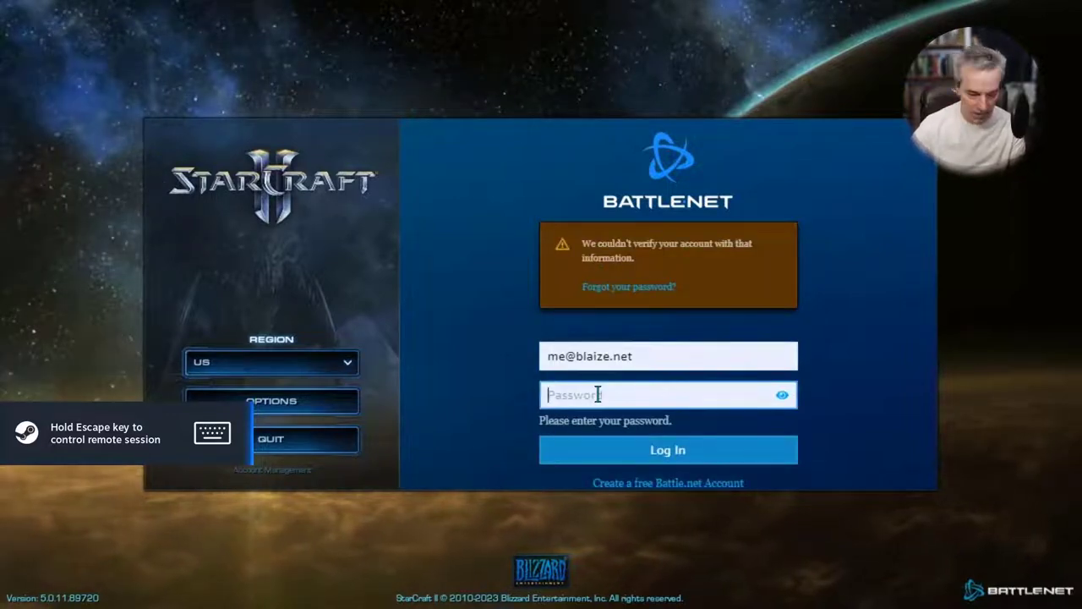
pyautogui.write('*******')
pyautogui.press('Return')
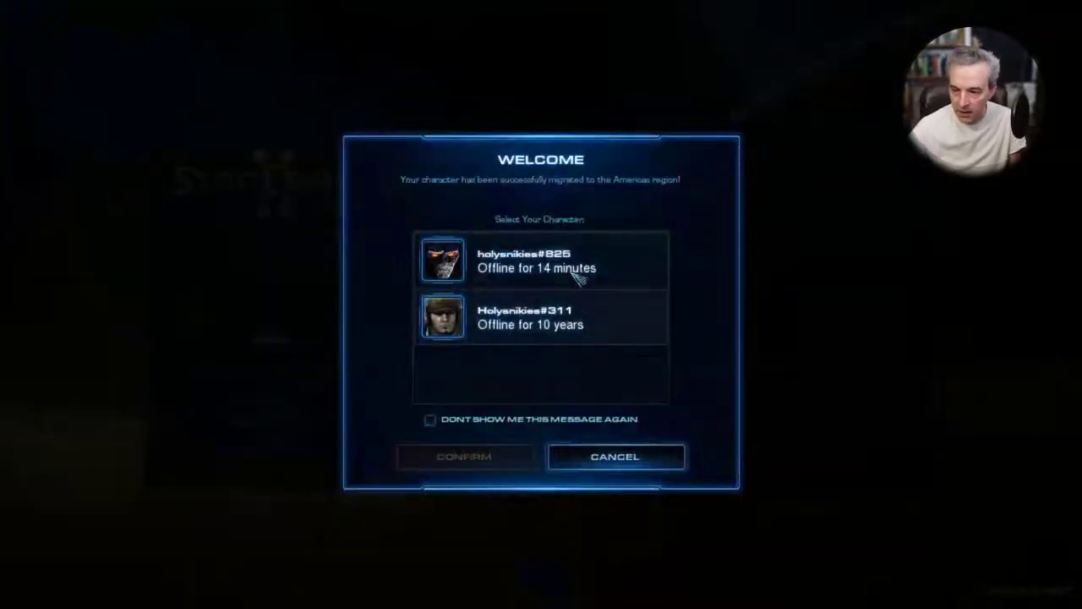
pyautogui.click(575, 273)
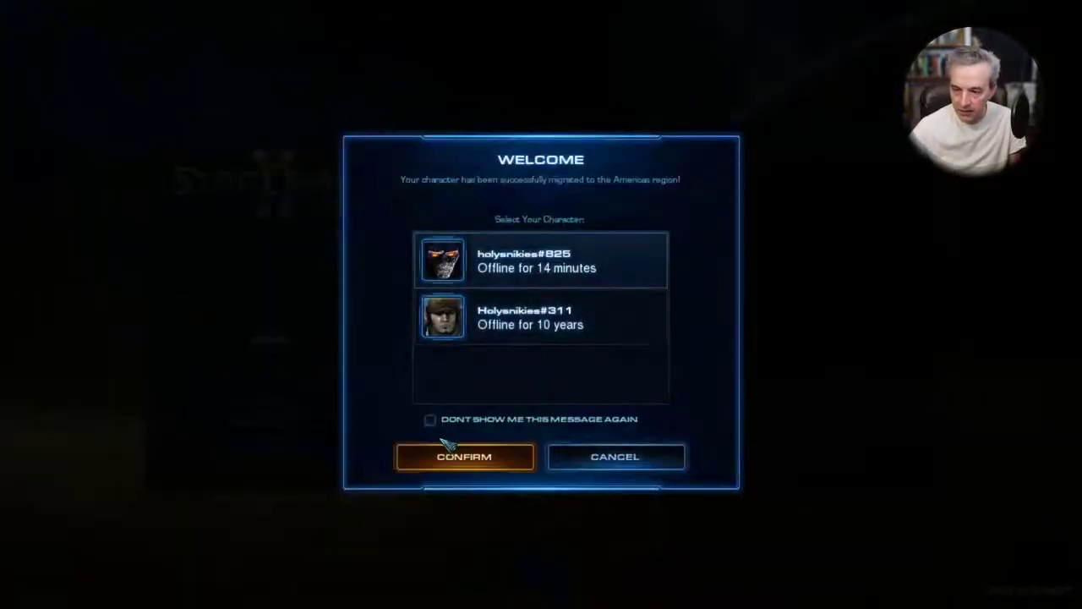
pyautogui.click(437, 455)
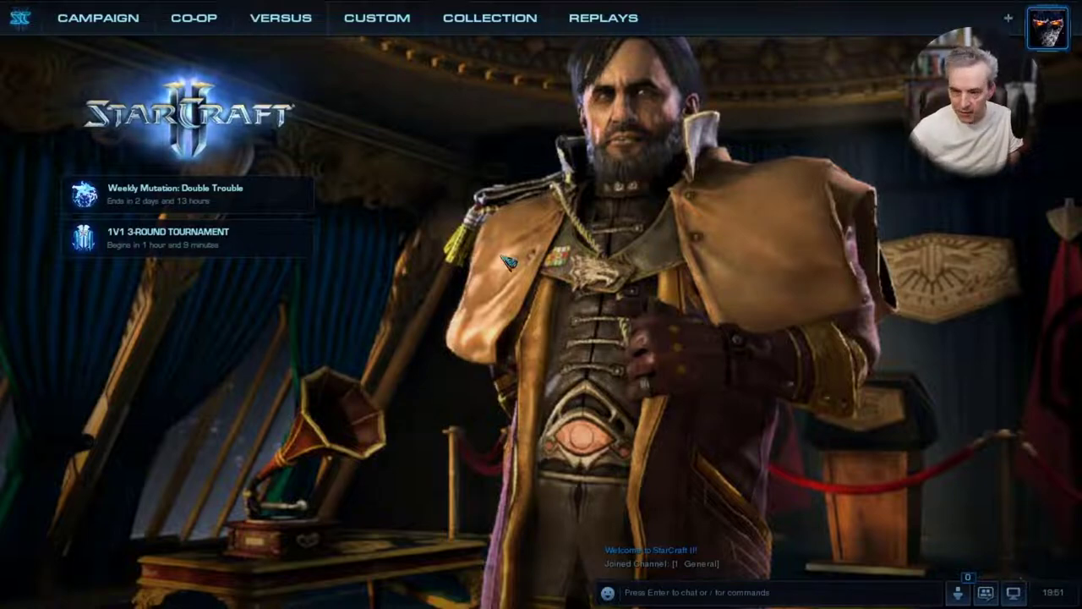
# - Create a custom melee lobby on the map "$$$Fastest Map$$$ + Campaign and Coop units"
pyautogui.click(400, 25)
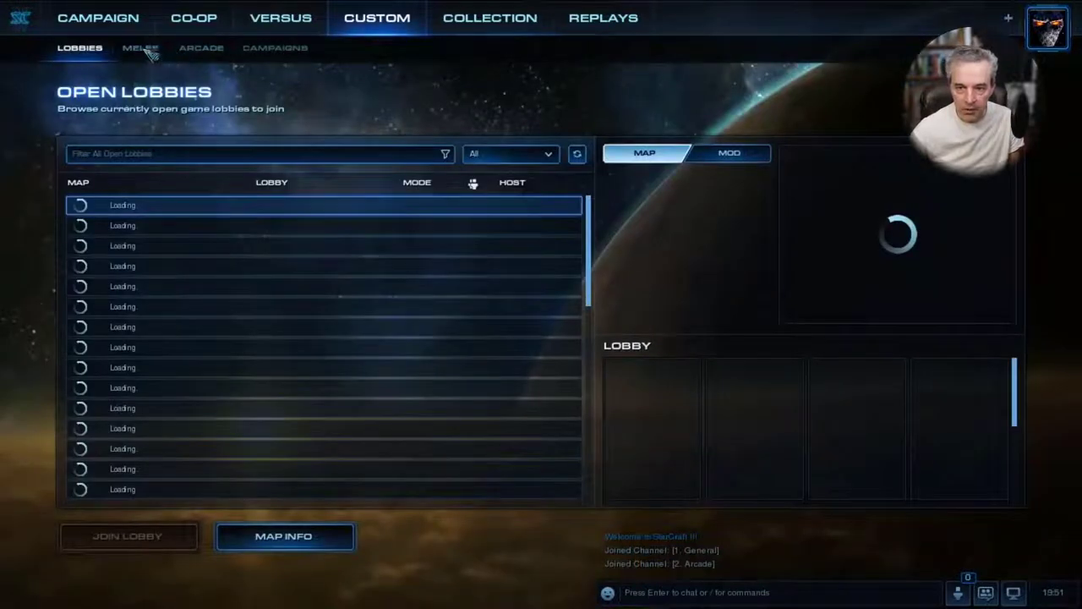
pyautogui.click(143, 49)
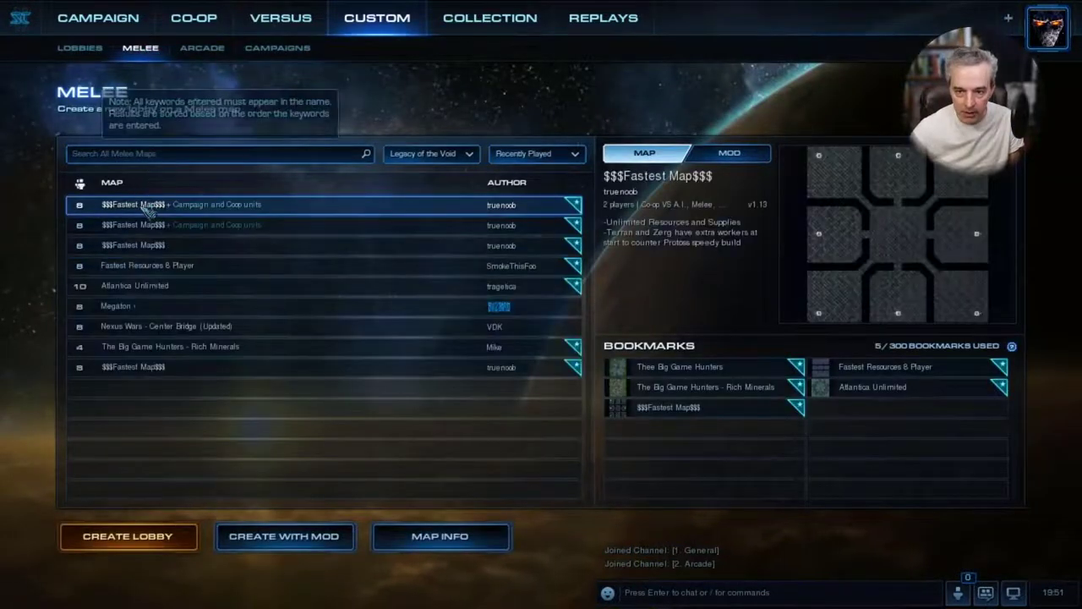
pyautogui.click(149, 542)
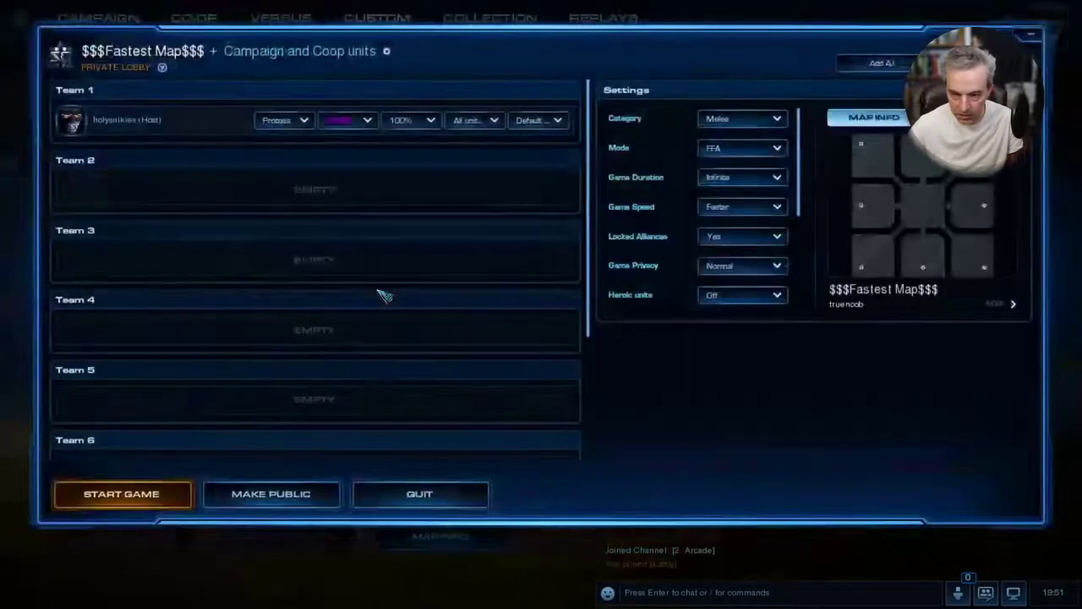
# - Add an A.I. opponent in the Team 2 slot and start the game
pyautogui.click(334, 266)
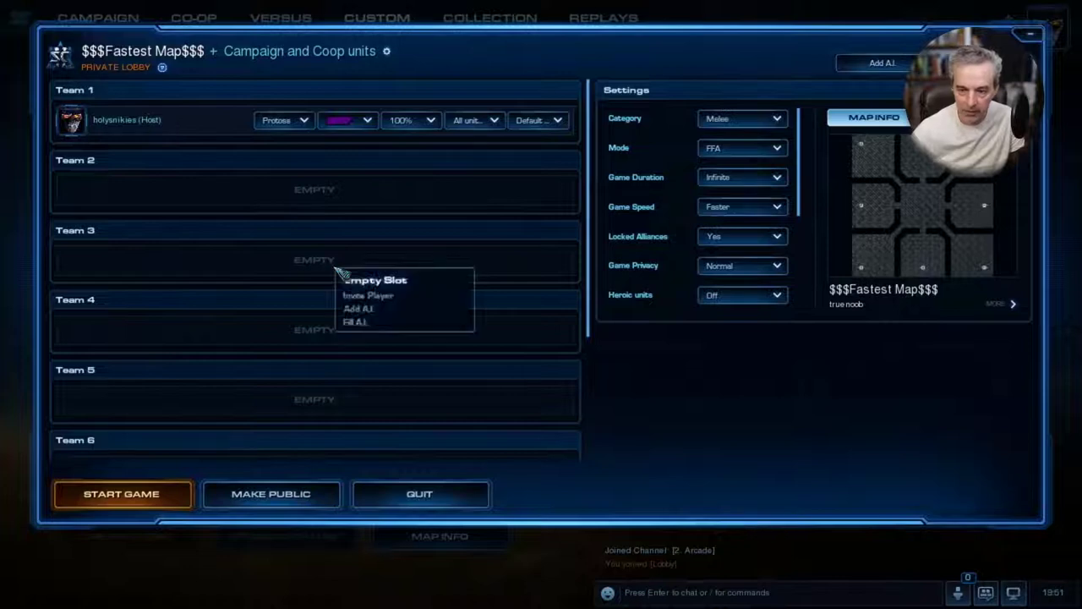
pyautogui.click(337, 198)
pyautogui.press('a')
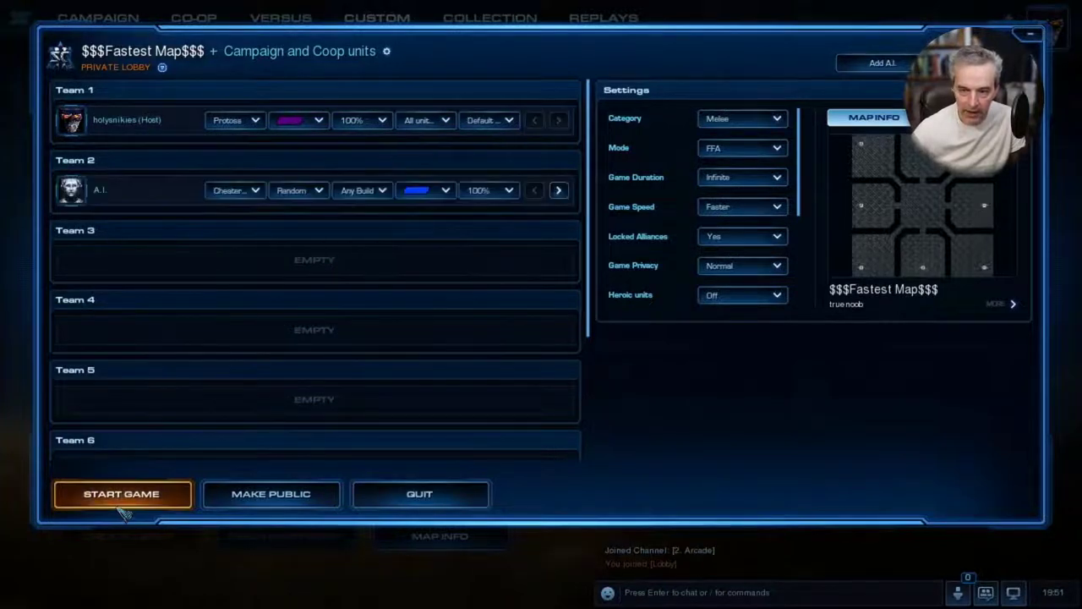
pyautogui.click(119, 499)
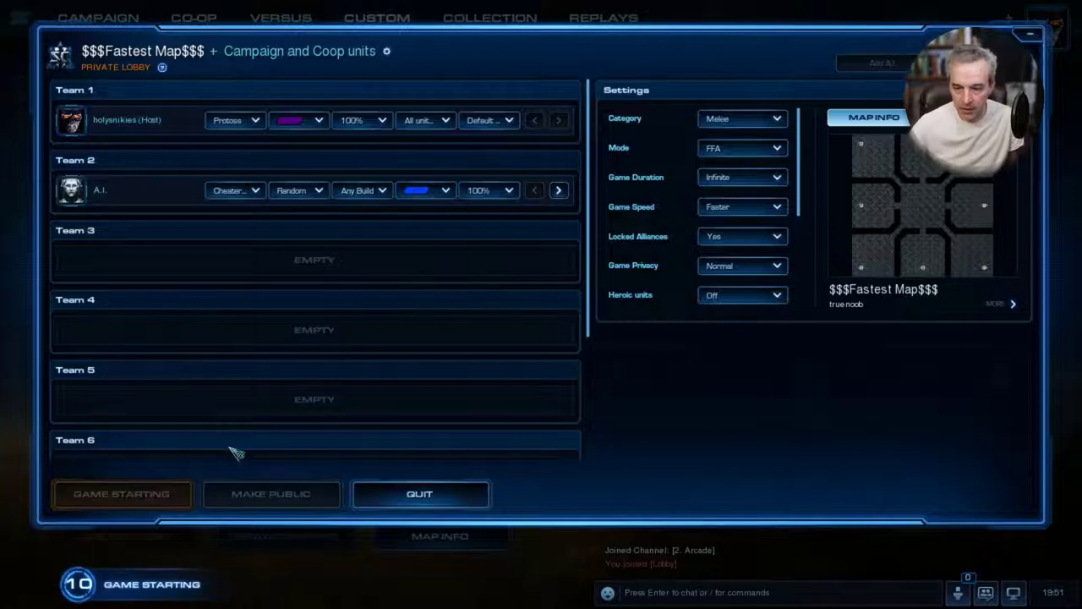